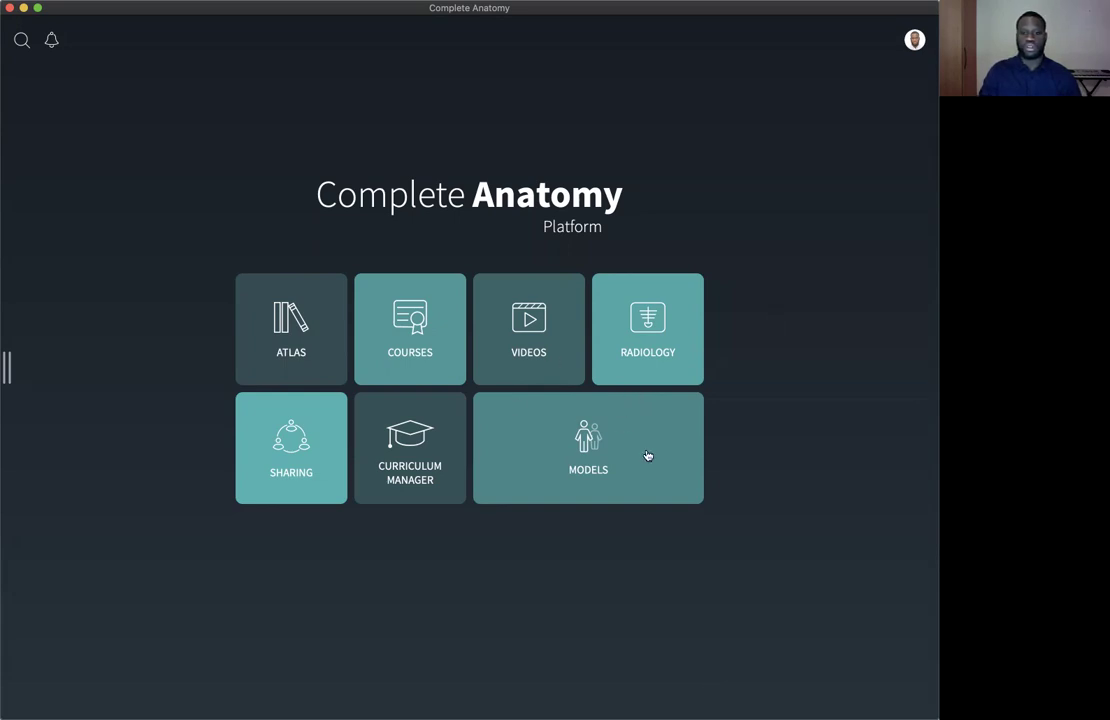
- Open the full-body model and write "2D" in blue on its right thigh with the 2D Pen
{"action": "left_click", "coordinate": [589, 455]}
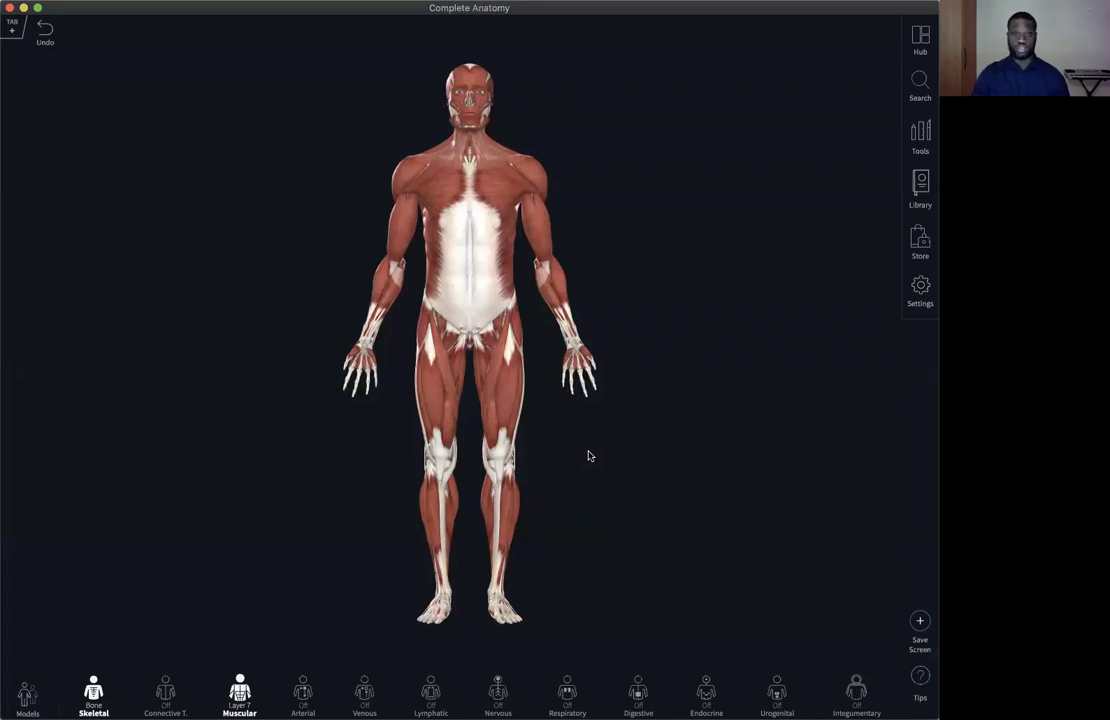
{"action": "left_click", "coordinate": [921, 140]}
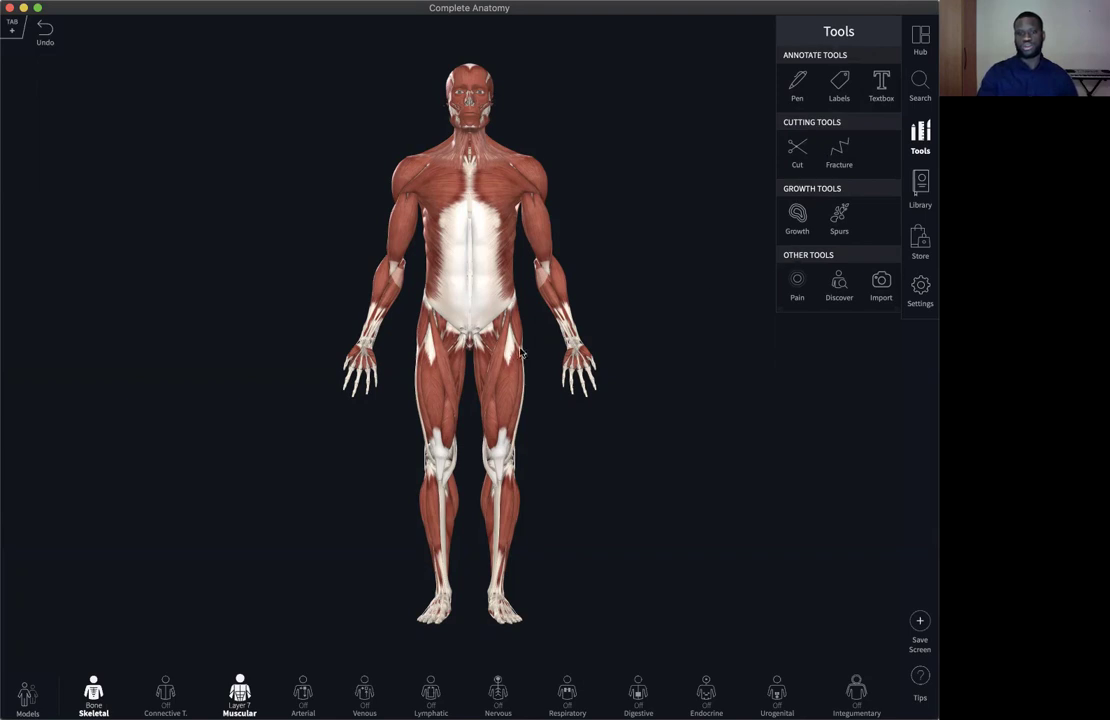
{"action": "scroll", "coordinate": [433, 369], "scroll_direction": "up", "scroll_amount": 10}
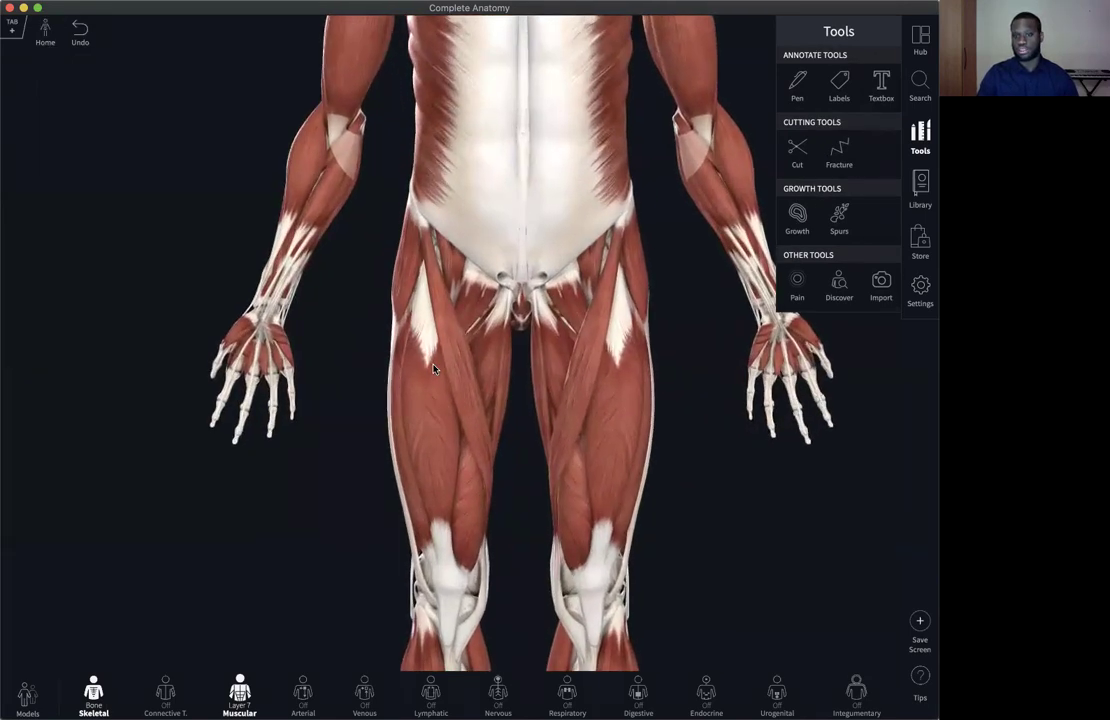
{"action": "left_click", "coordinate": [797, 82]}
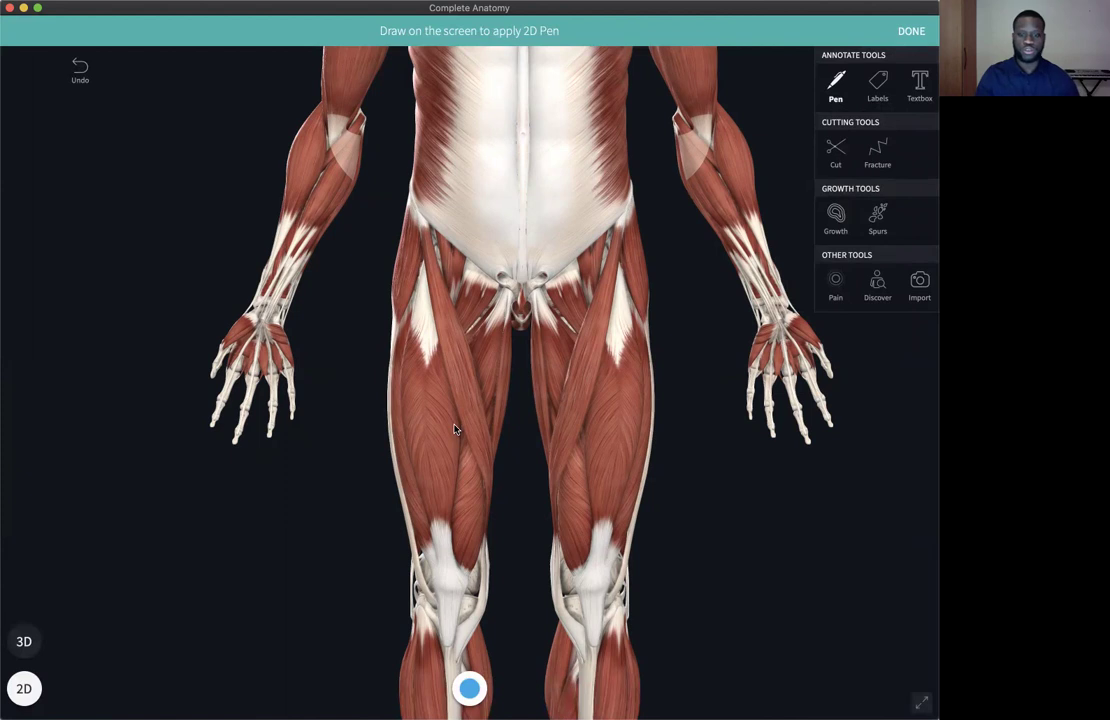
{"action": "left_click_drag", "start_coordinate": [413, 432], "coordinate": [435, 424]}
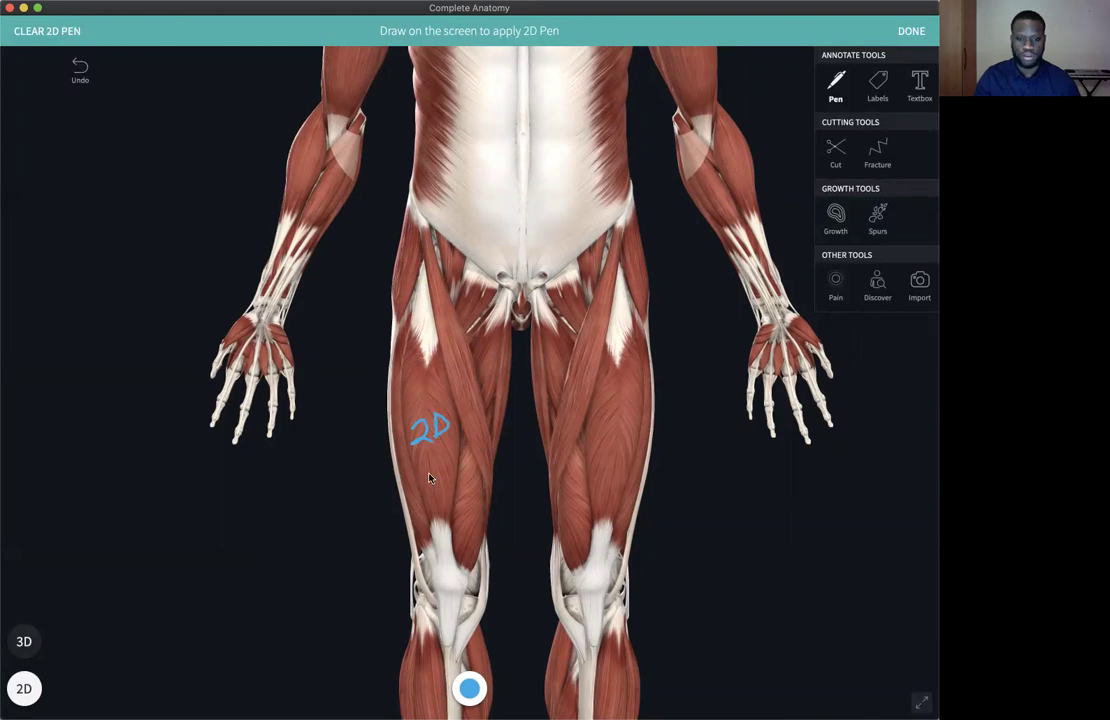
- Write "3D" beneath the "2D" mark on the right thigh with the 3D Pen and finish annotating
{"action": "left_click", "coordinate": [24, 641]}
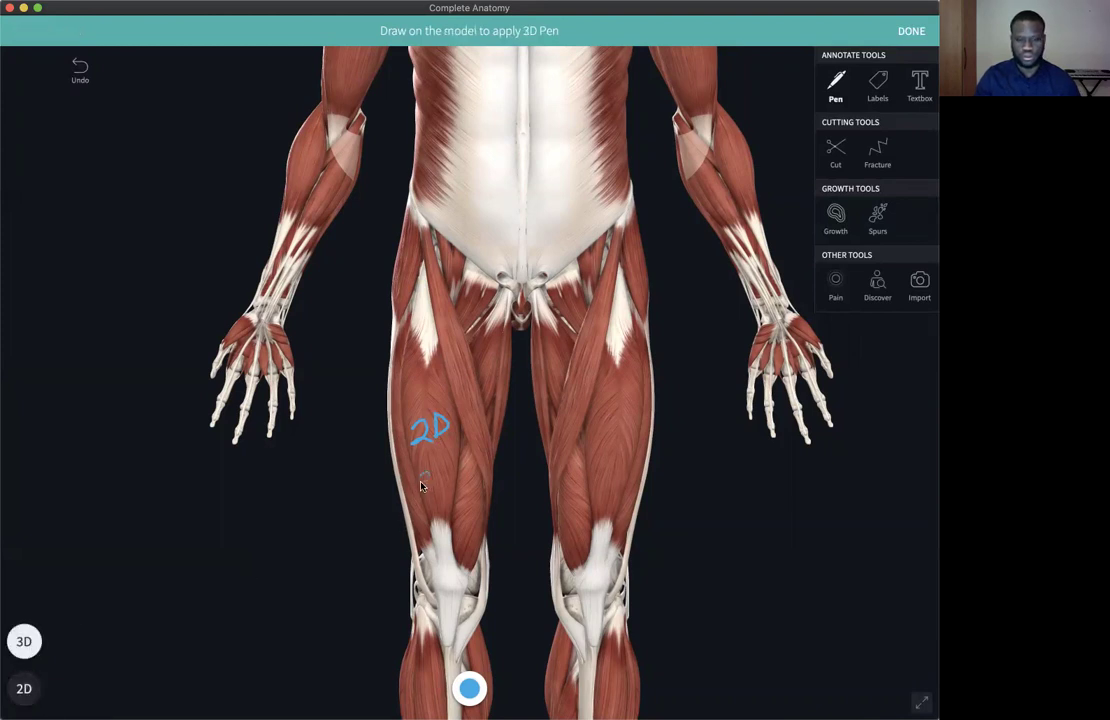
{"action": "left_click_drag", "start_coordinate": [427, 491], "coordinate": [422, 488]}
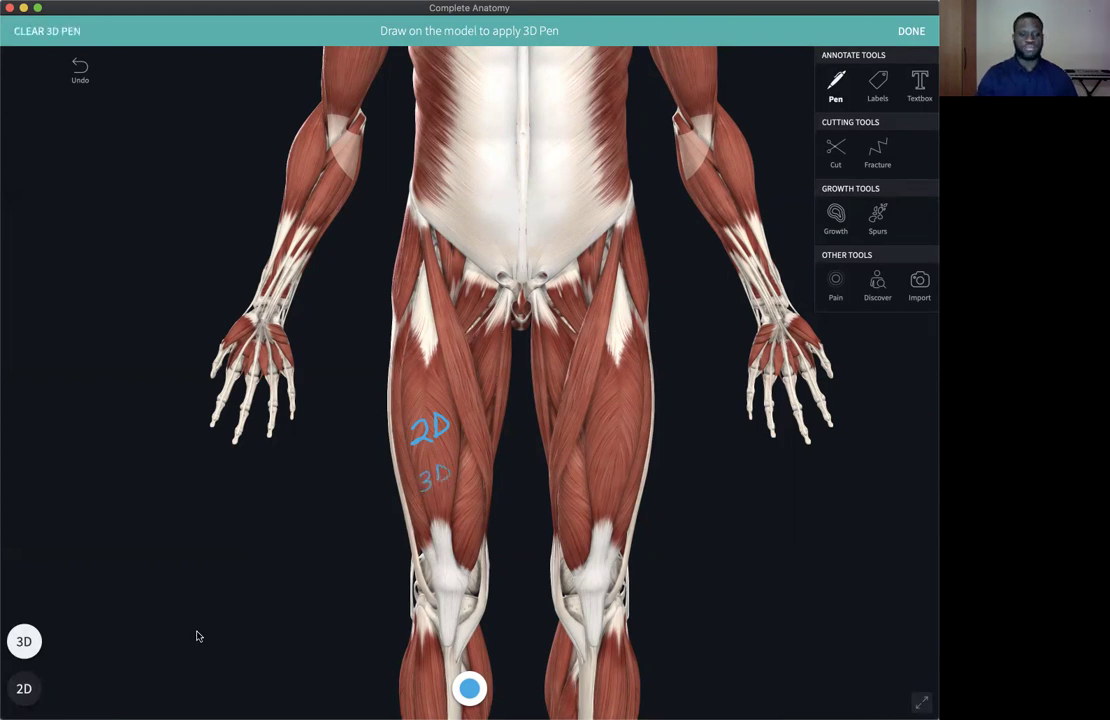
{"action": "left_click", "coordinate": [24, 694]}
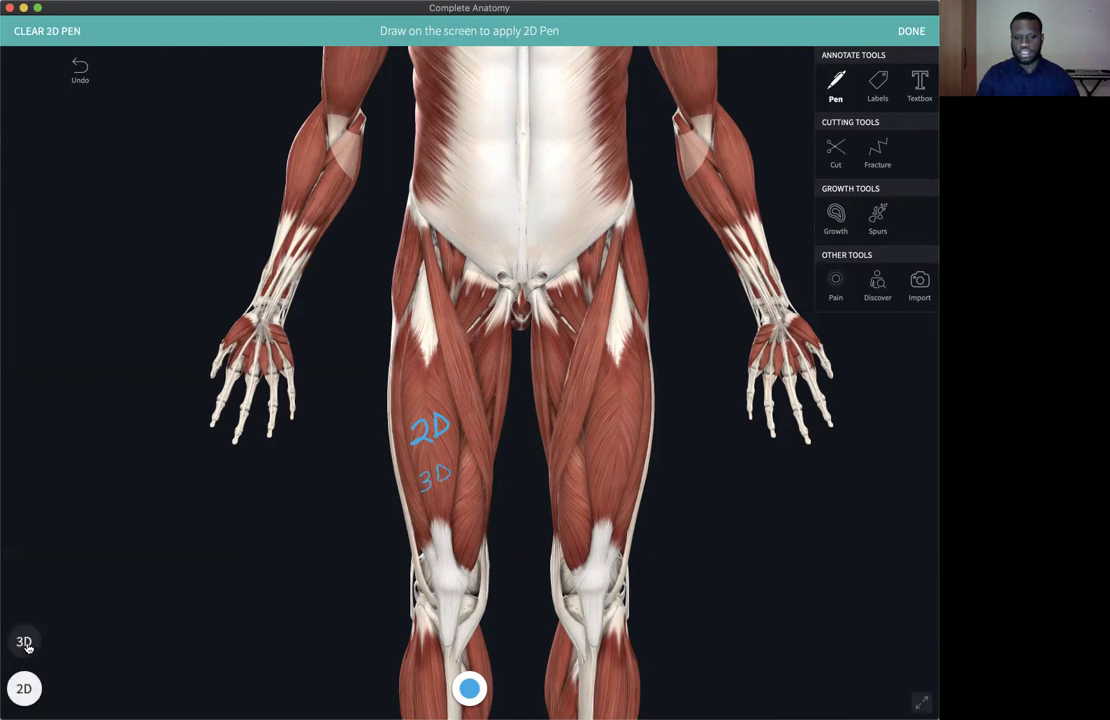
{"action": "left_click", "coordinate": [24, 645]}
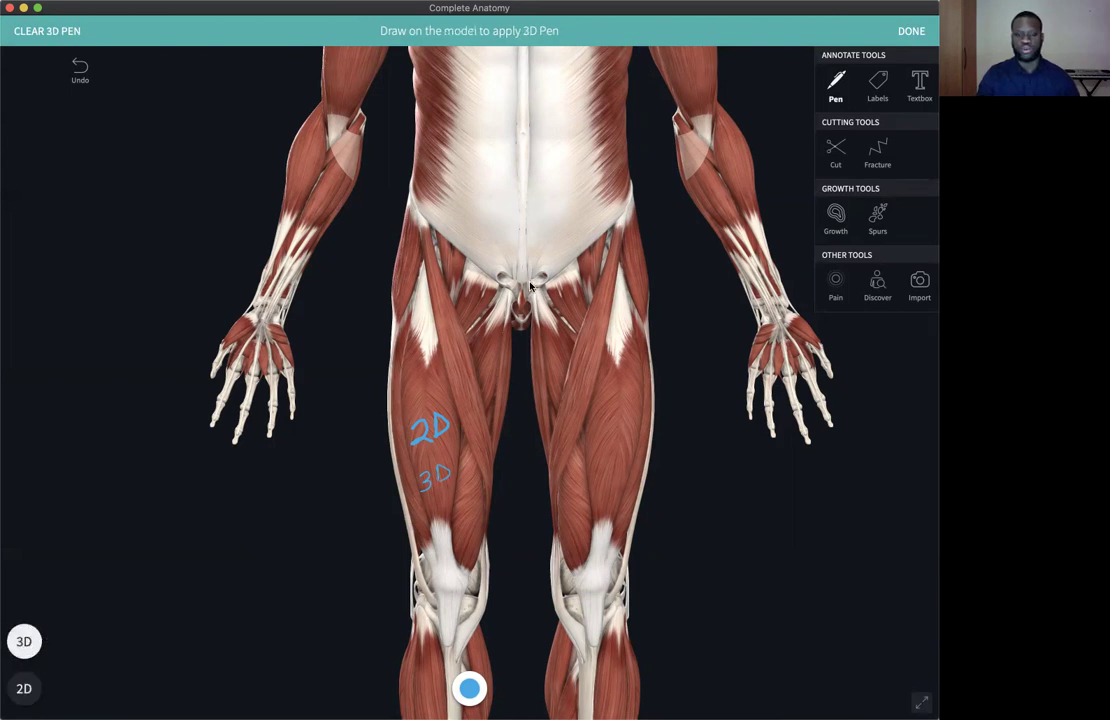
{"action": "left_click", "coordinate": [910, 31]}
- Rotate and zoom the model to compare how the 2D and 3D pen marks respond to view changes
{"action": "left_click_drag", "start_coordinate": [405, 359], "coordinate": [471, 399]}
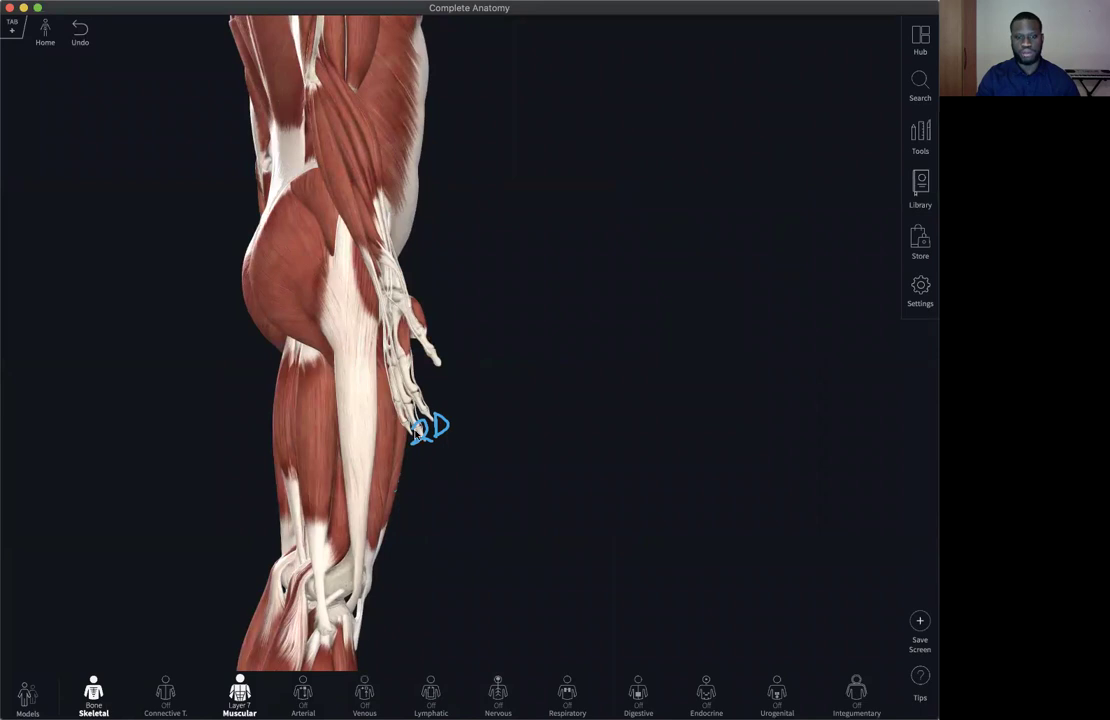
{"action": "left_click_drag", "start_coordinate": [395, 452], "coordinate": [268, 441]}
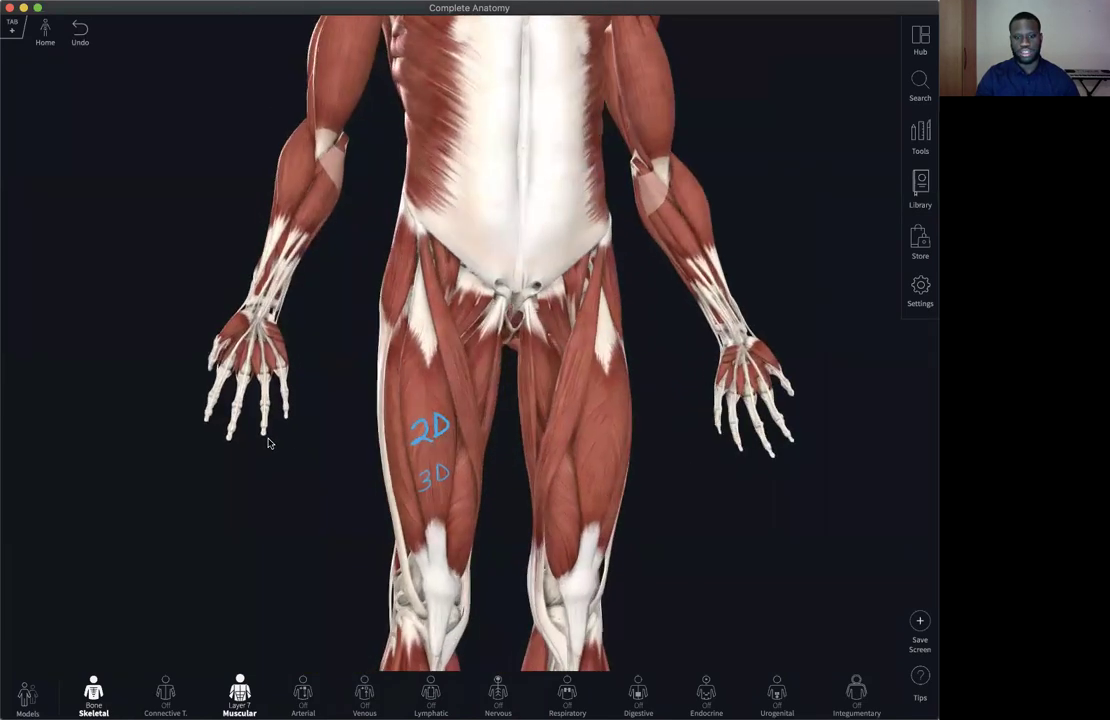
{"action": "scroll", "coordinate": [434, 468], "scroll_direction": "up", "scroll_amount": 10}
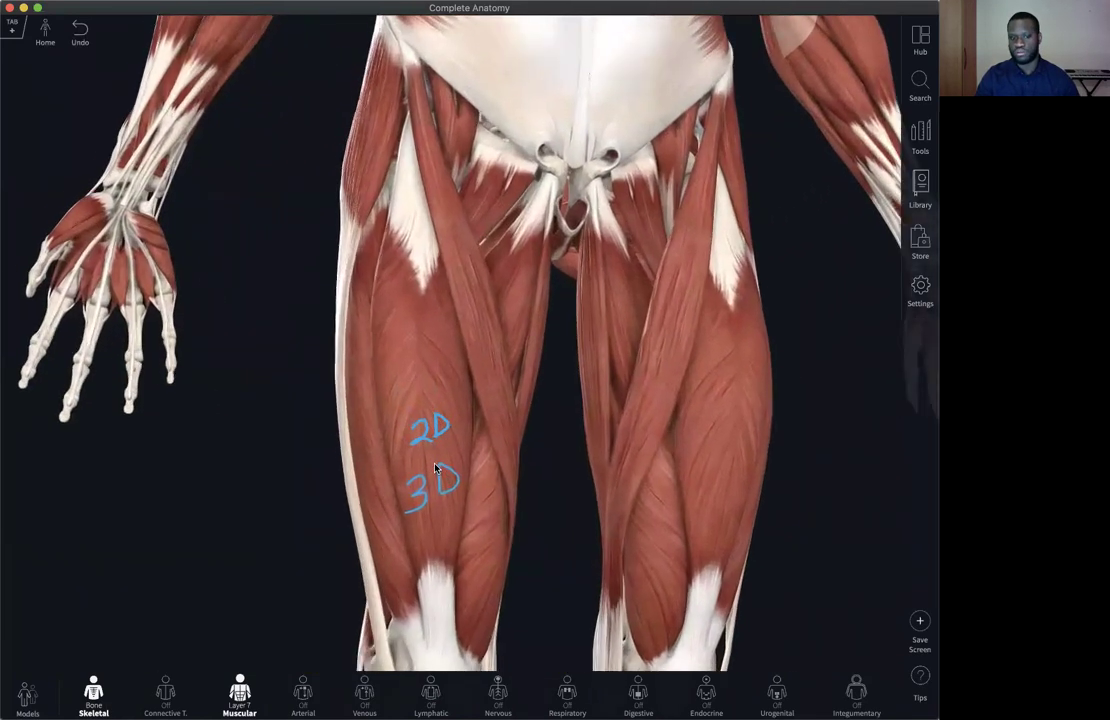
{"action": "scroll", "coordinate": [434, 468], "scroll_direction": "up", "scroll_amount": 3}
{"action": "scroll", "coordinate": [434, 468], "scroll_direction": "down", "scroll_amount": 8}
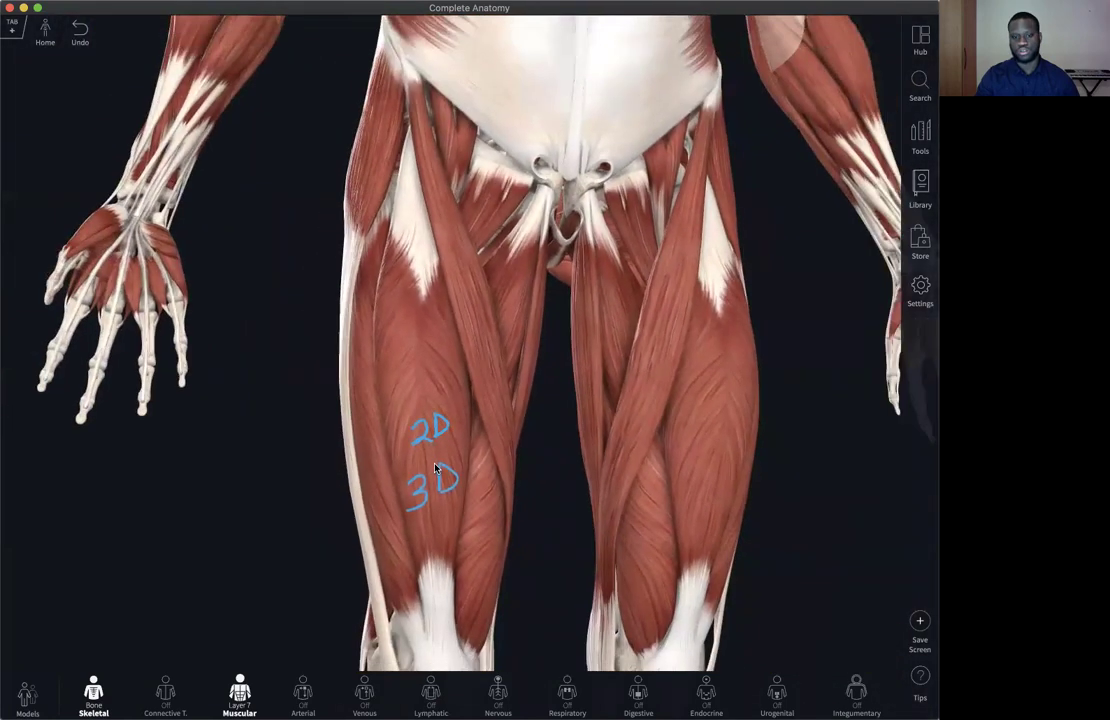
{"action": "scroll", "coordinate": [434, 468], "scroll_direction": "up", "scroll_amount": 5}
{"action": "scroll", "coordinate": [434, 468], "scroll_direction": "down", "scroll_amount": 4}
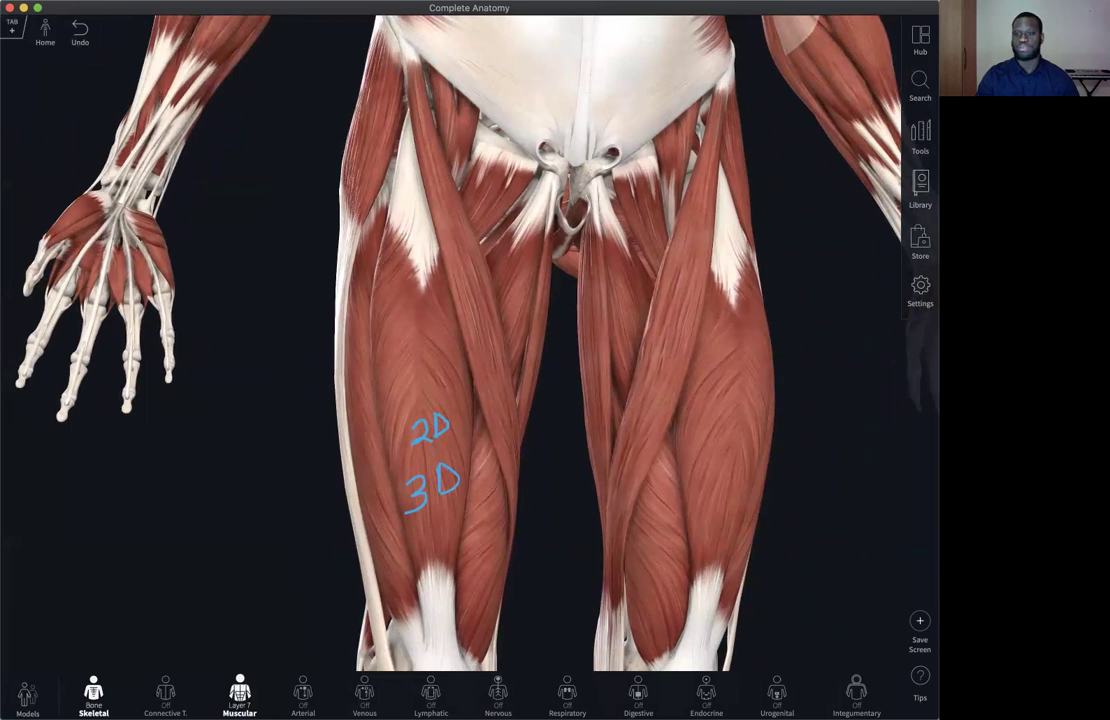
- Draw an X beneath the "3D" mark on the right thigh with the 3D Pen
{"action": "left_click", "coordinate": [920, 135]}
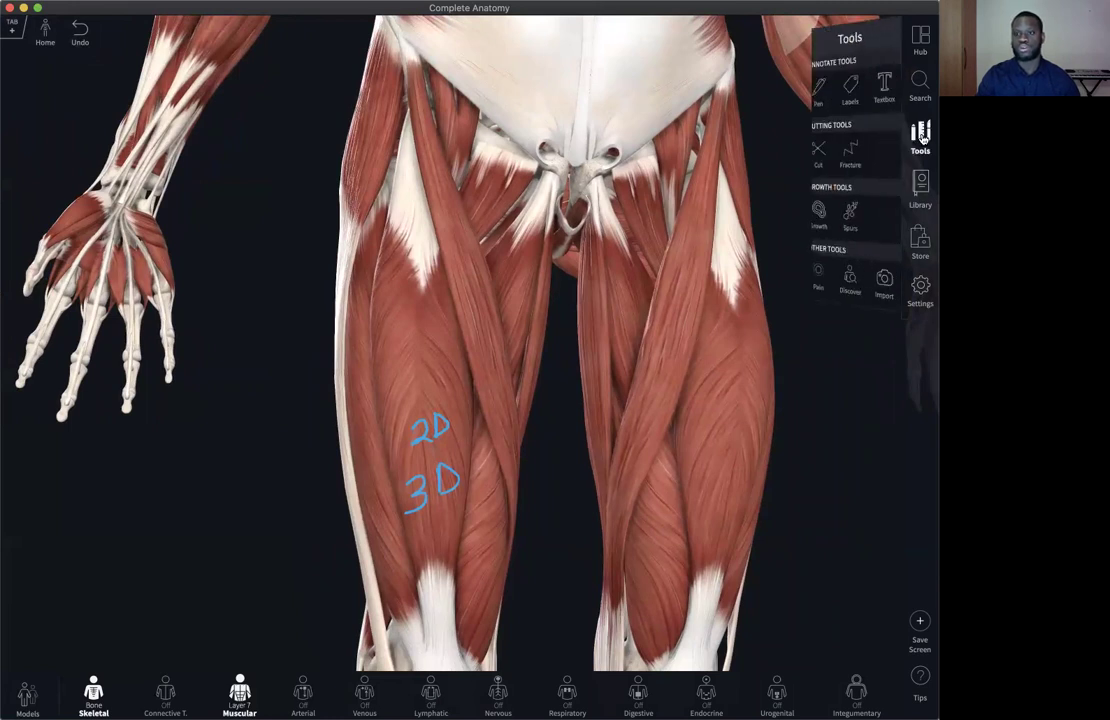
{"action": "left_click", "coordinate": [795, 90]}
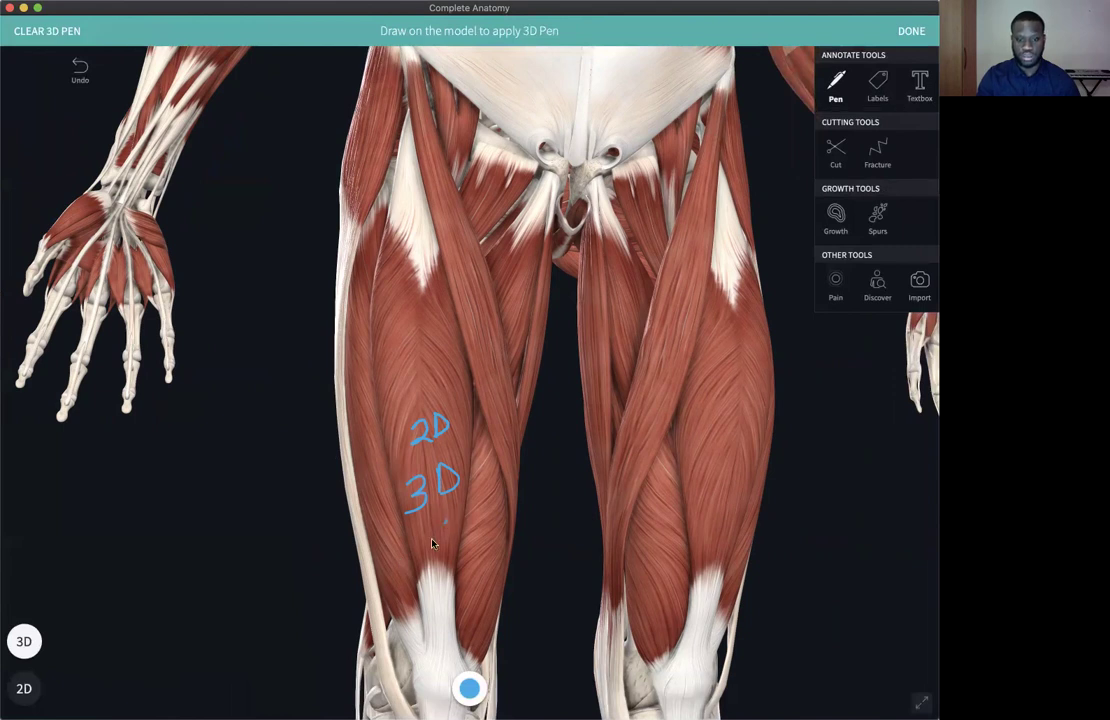
{"action": "left_click_drag", "start_coordinate": [421, 524], "coordinate": [446, 561]}
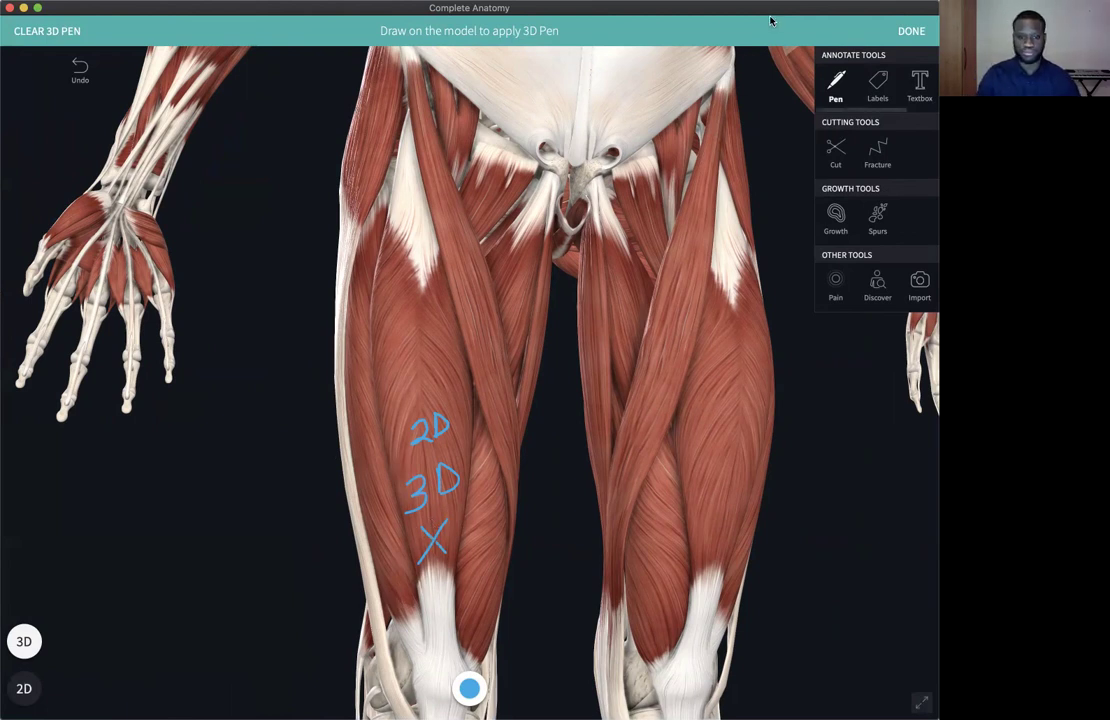
- Examine the pen's color, brush size and opacity settings
{"action": "left_click", "coordinate": [469, 688]}
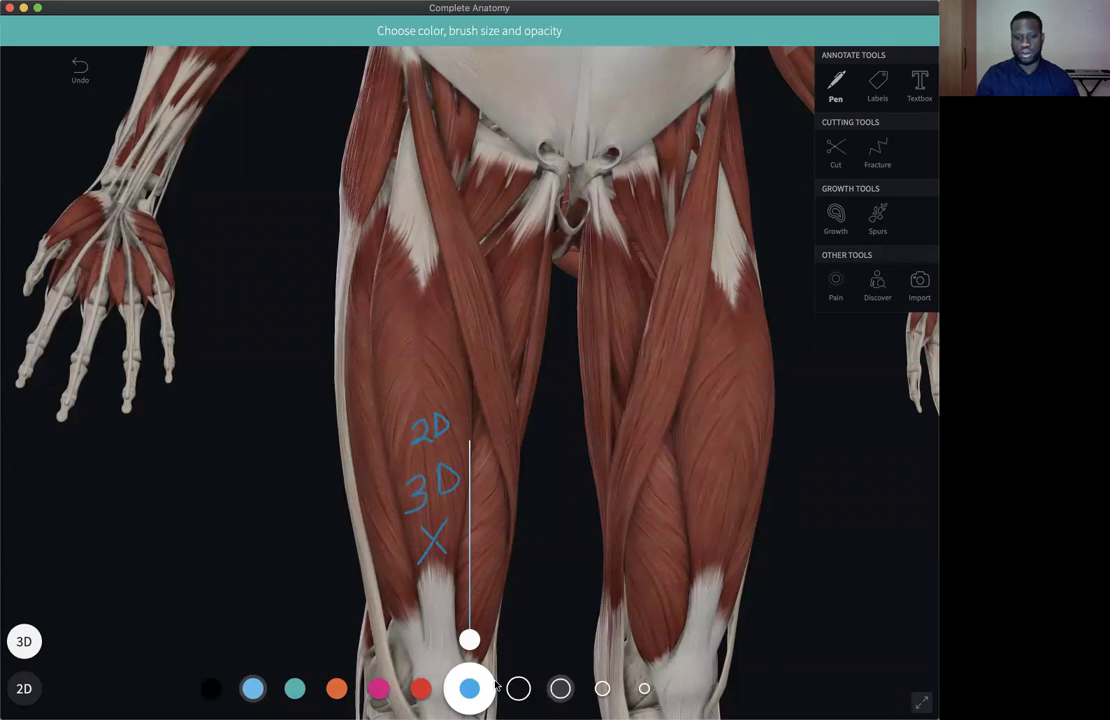
{"action": "mouse_move", "coordinate": [467, 641]}
{"action": "left_mouse_down"}
{"action": "mouse_move", "coordinate": [475, 448]}
{"action": "mouse_move", "coordinate": [476, 647]}
{"action": "left_mouse_up"}
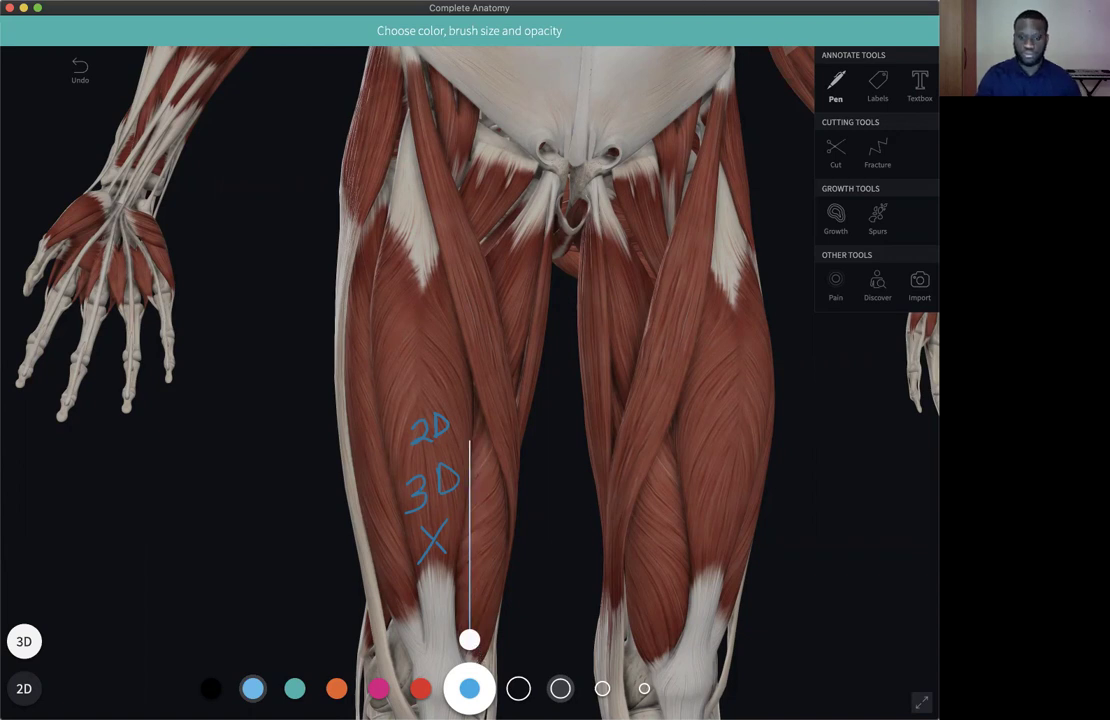
{"action": "left_click", "coordinate": [764, 164]}
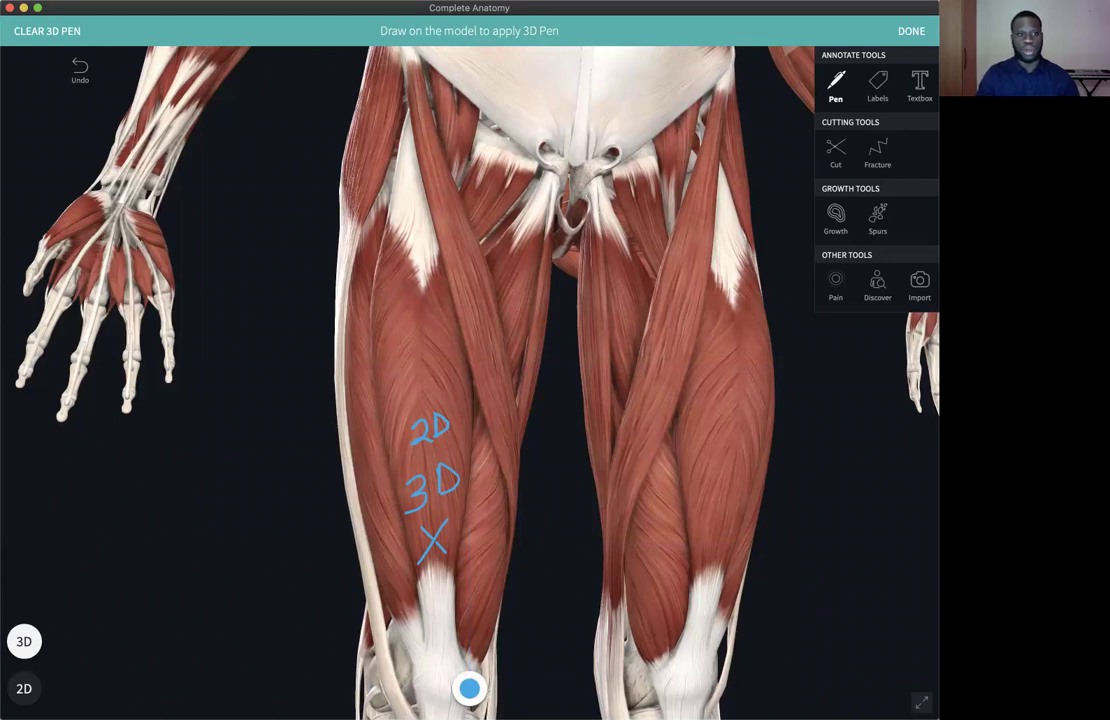
- Clear all 3D and 2D pen marks from the model
{"action": "left_click", "coordinate": [36, 34]}
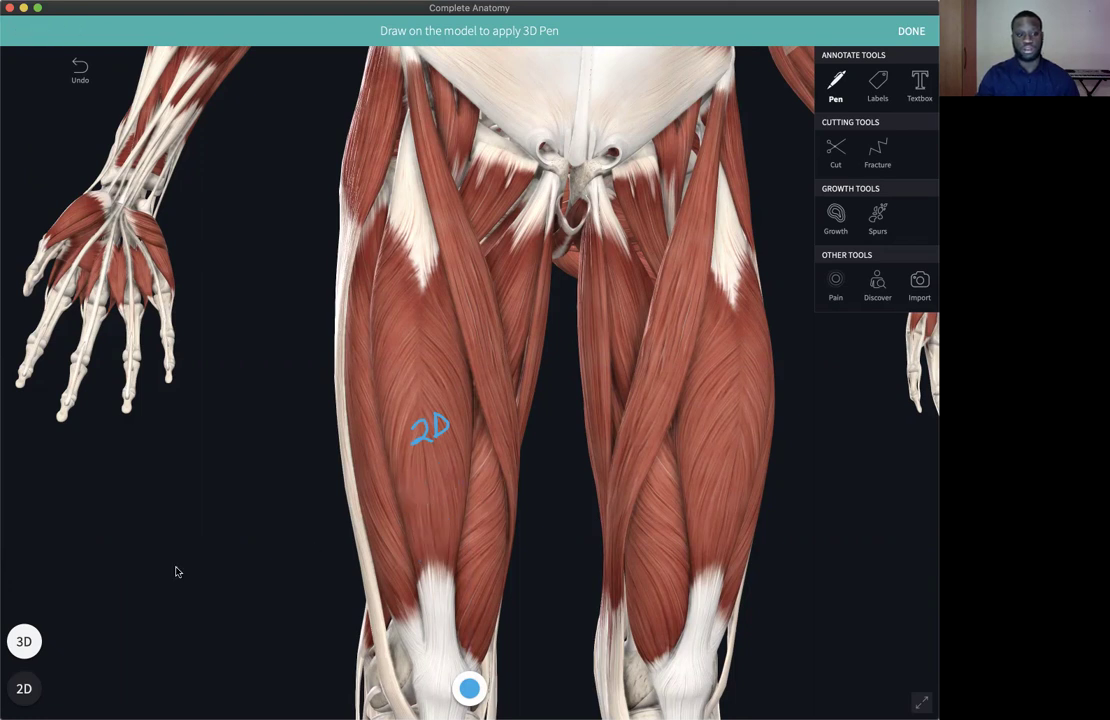
{"action": "left_click", "coordinate": [24, 689]}
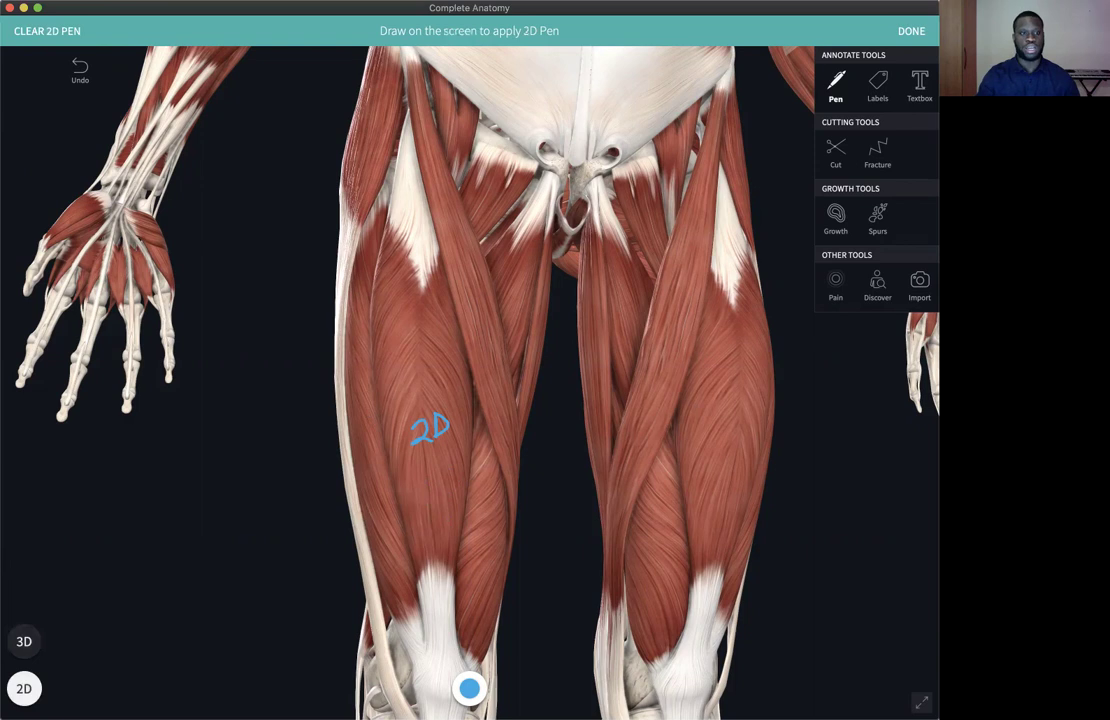
{"action": "left_click", "coordinate": [58, 32]}
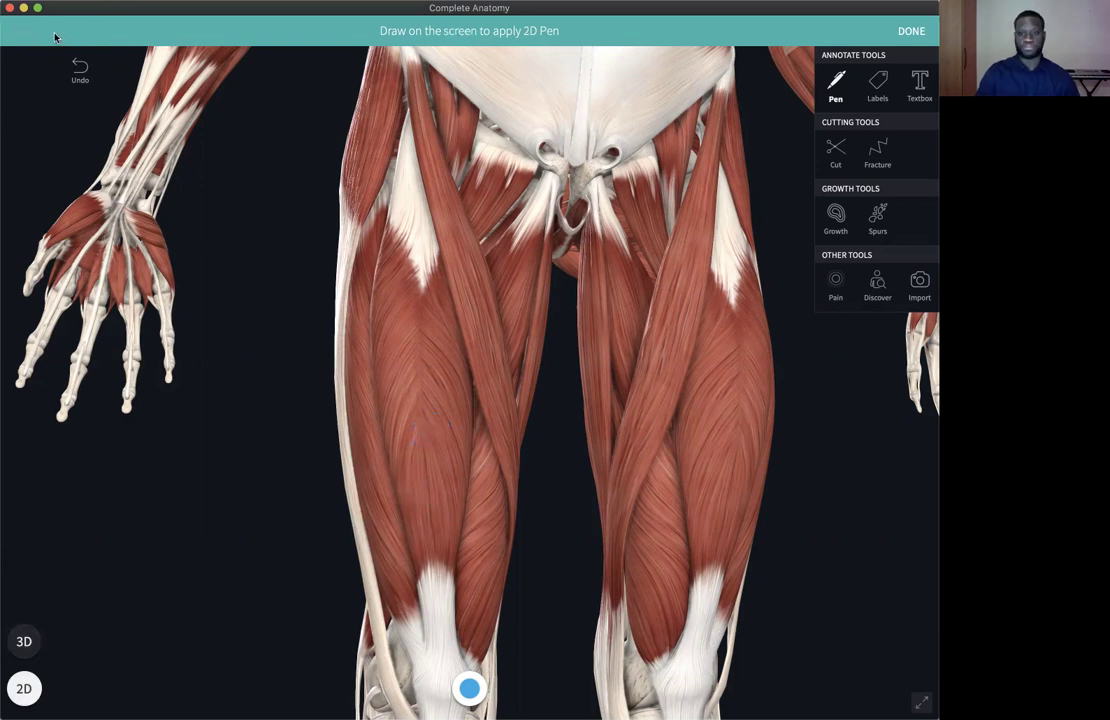
- Add a label to the rectus femoris muscle of the right thigh and position it beside the leg
{"action": "left_click", "coordinate": [878, 86]}
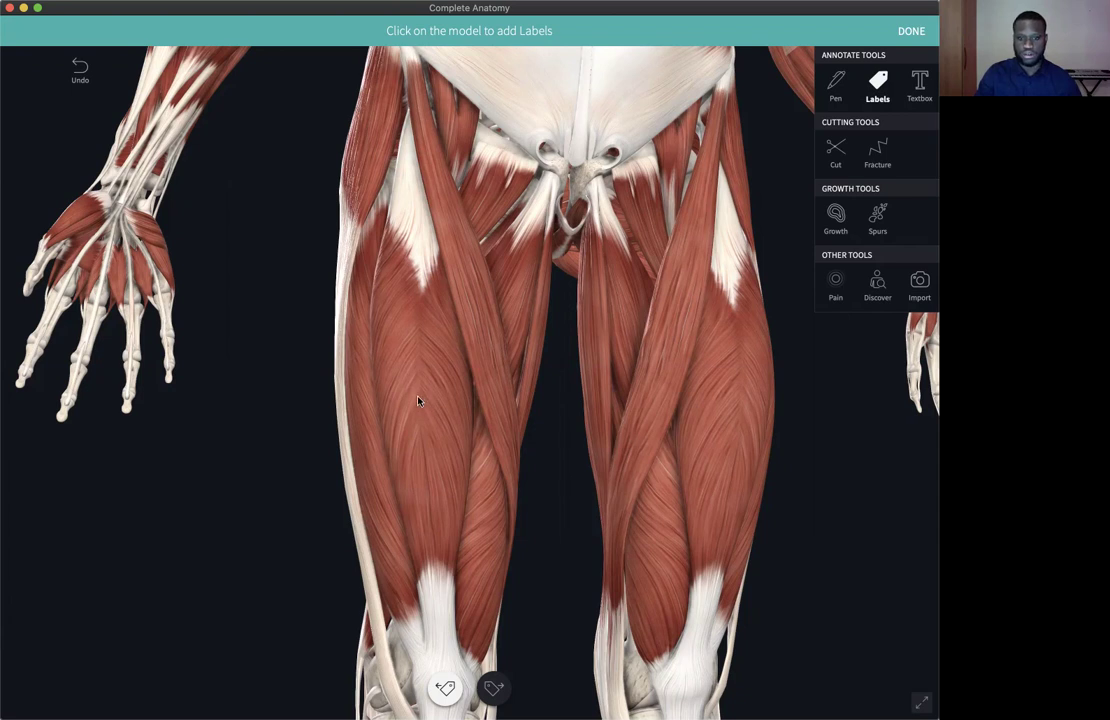
{"action": "left_click", "coordinate": [418, 398]}
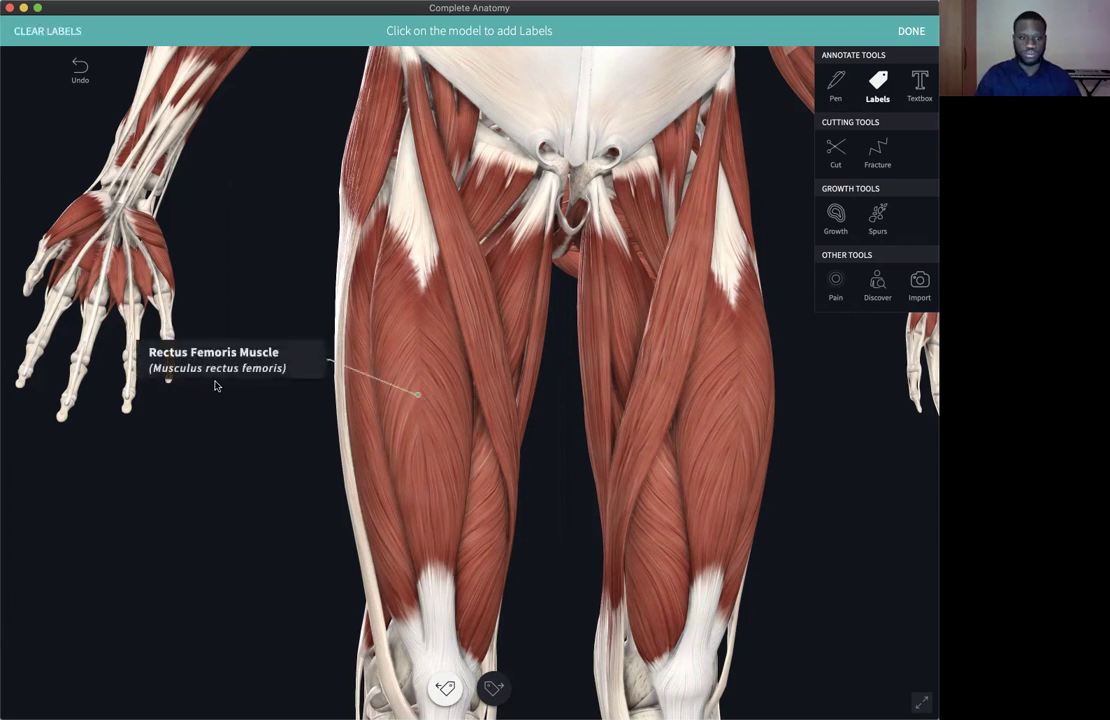
{"action": "left_click_drag", "start_coordinate": [278, 356], "coordinate": [245, 356]}
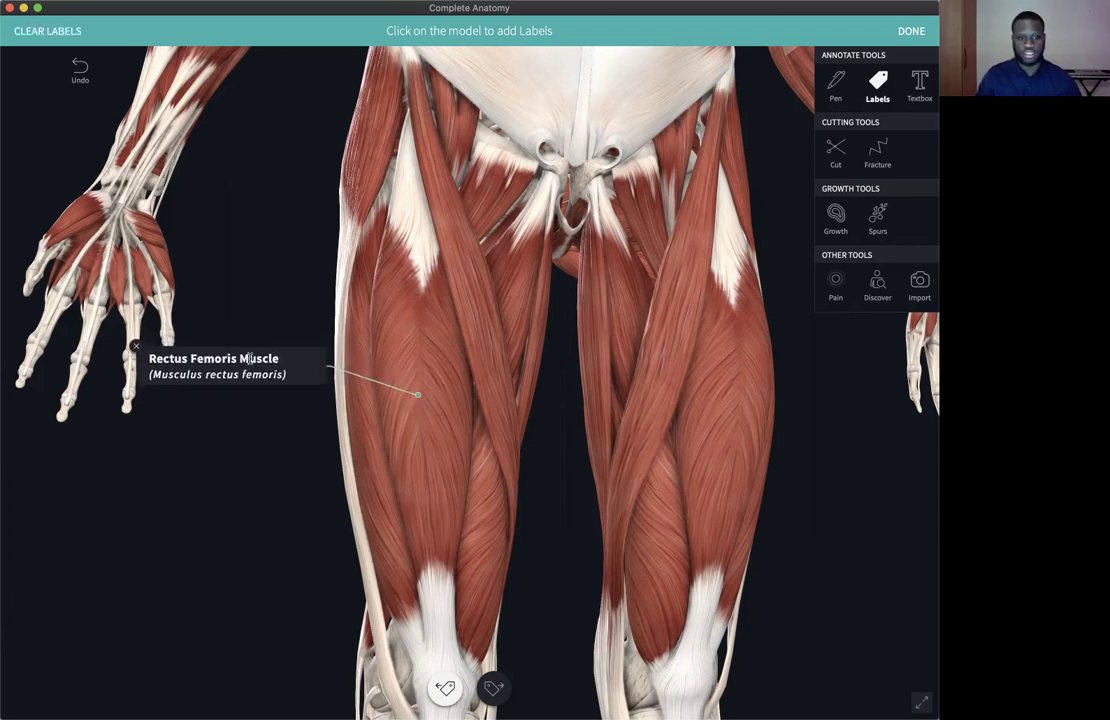
- Label the sartorius muscle of the right thigh, placing its label above the rectus femoris label, and shift the latter slightly upward
{"action": "left_click", "coordinate": [469, 278]}
{"action": "left_click_drag", "start_coordinate": [312, 349], "coordinate": [258, 188]}
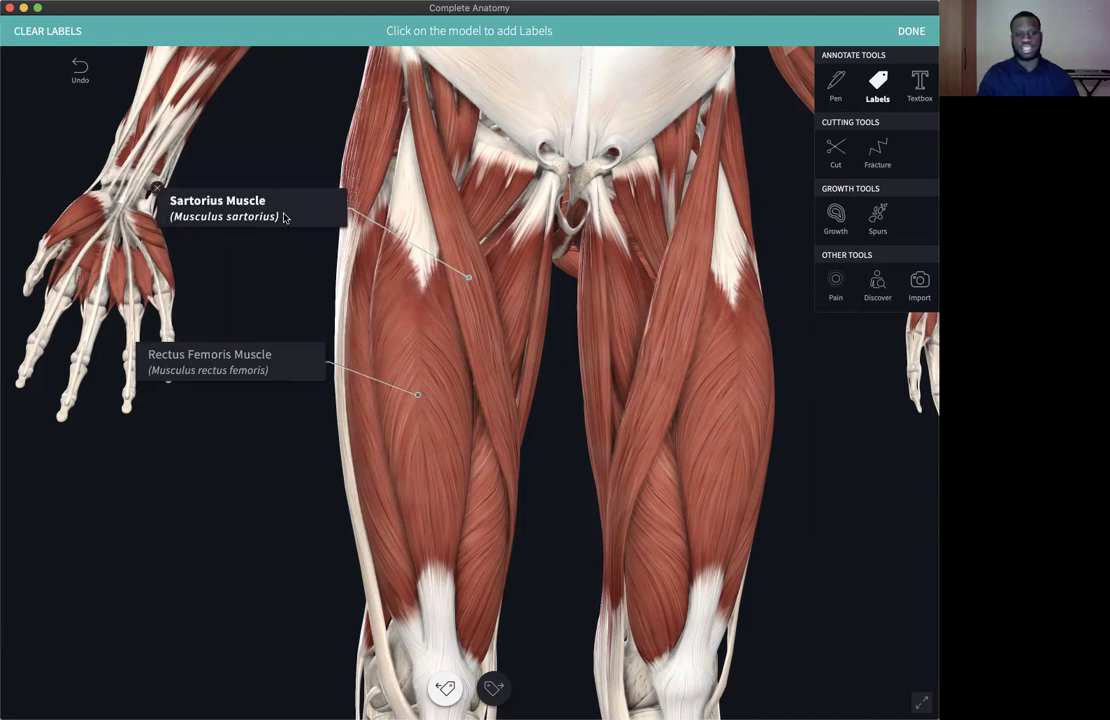
{"action": "left_click_drag", "start_coordinate": [241, 356], "coordinate": [238, 317]}
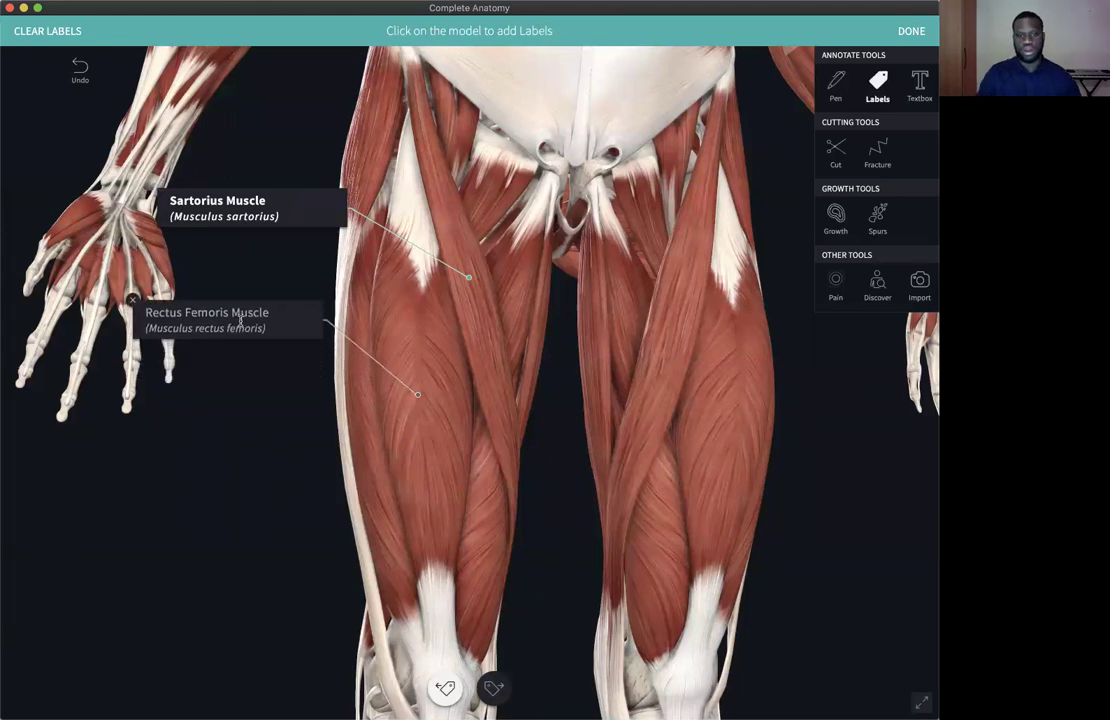
- Add a custom label reading "Identify the structrue X" to the inner lower right thigh muscle and place it below the other labels
{"action": "left_click", "coordinate": [482, 527]}
{"action": "type", "text": "Id"}
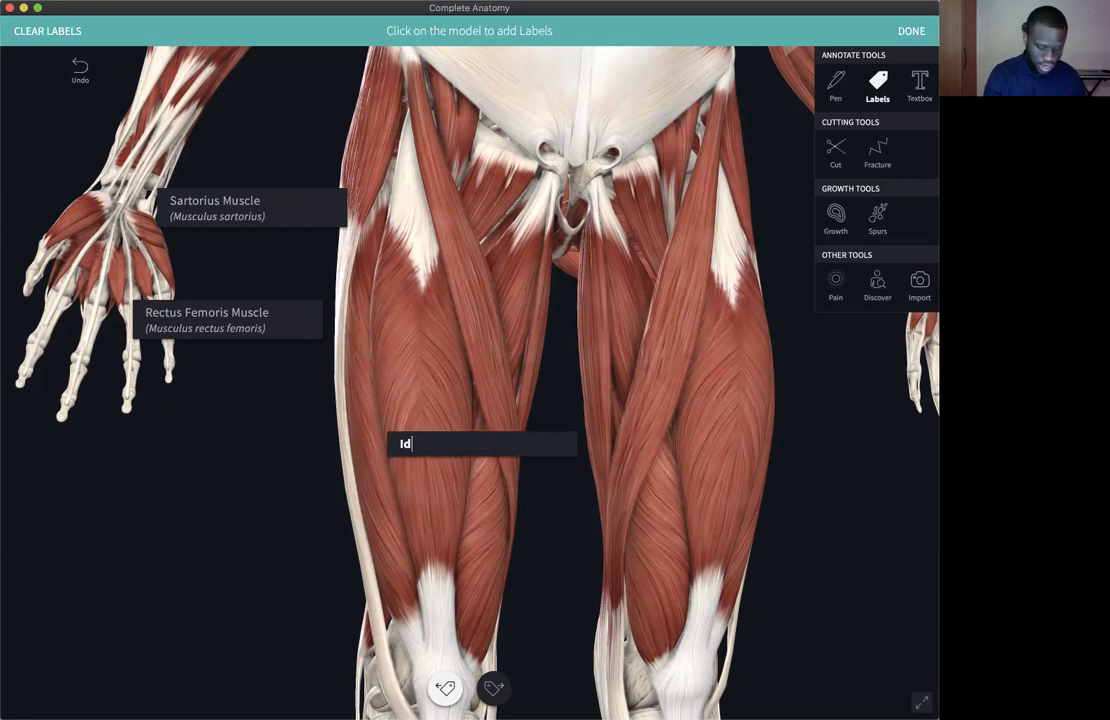
{"action": "type", "text": "entify "}
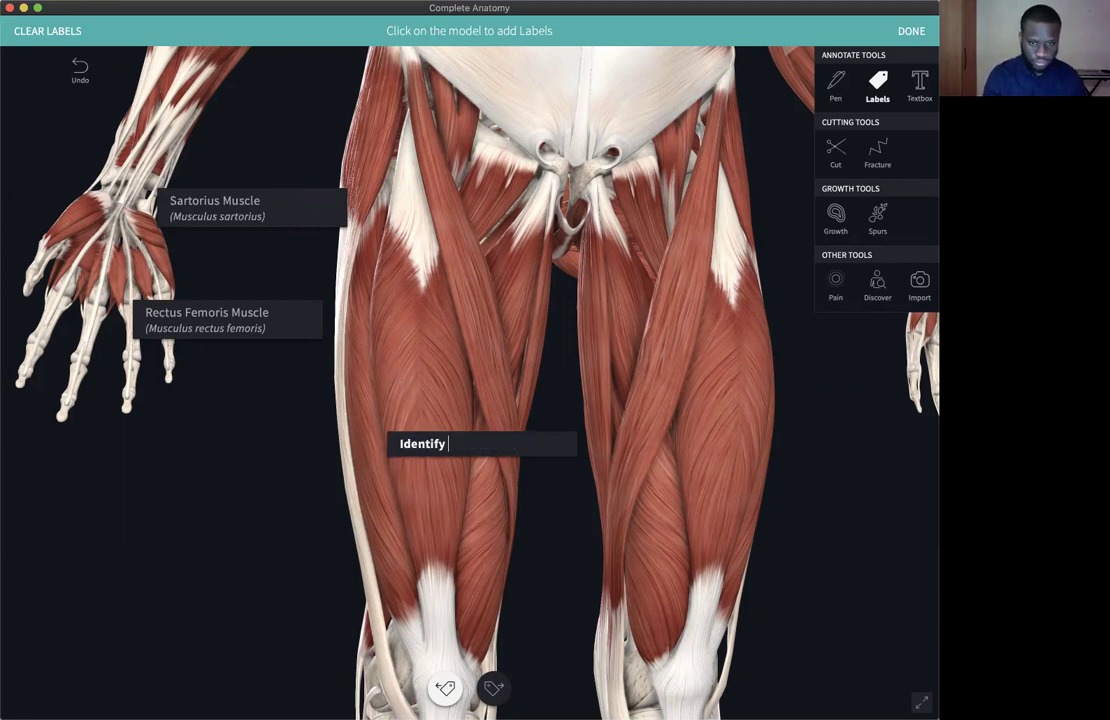
{"action": "type", "text": "the structr"}
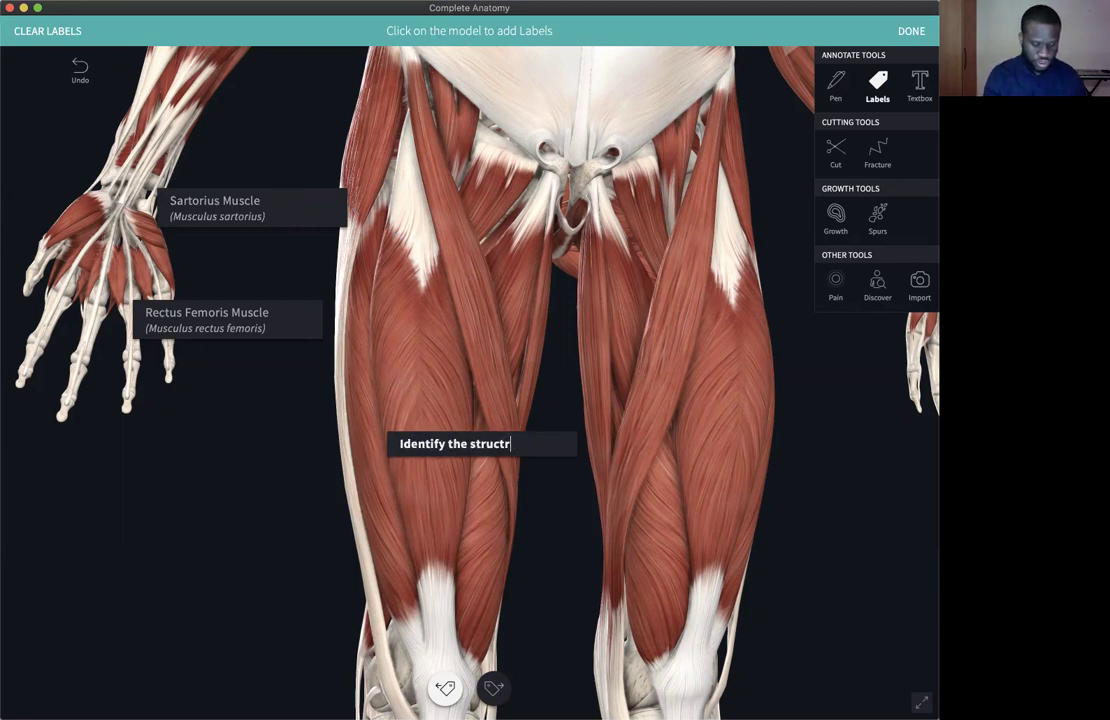
{"action": "type", "text": "ue X"}
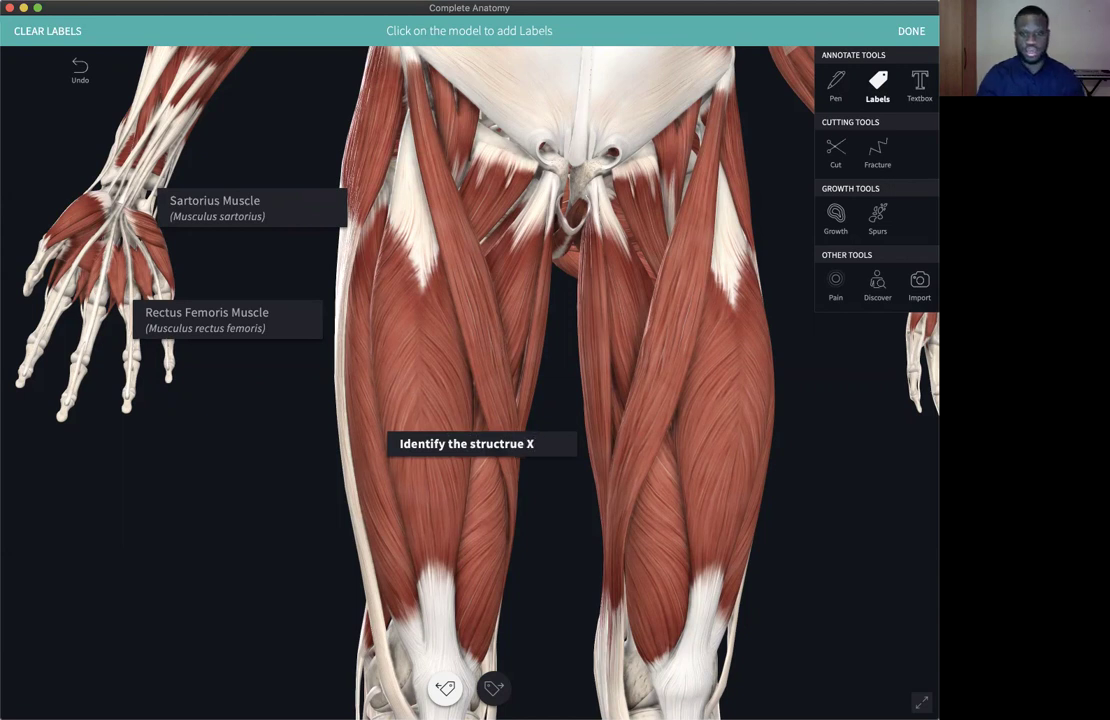
{"action": "key", "text": "Return"}
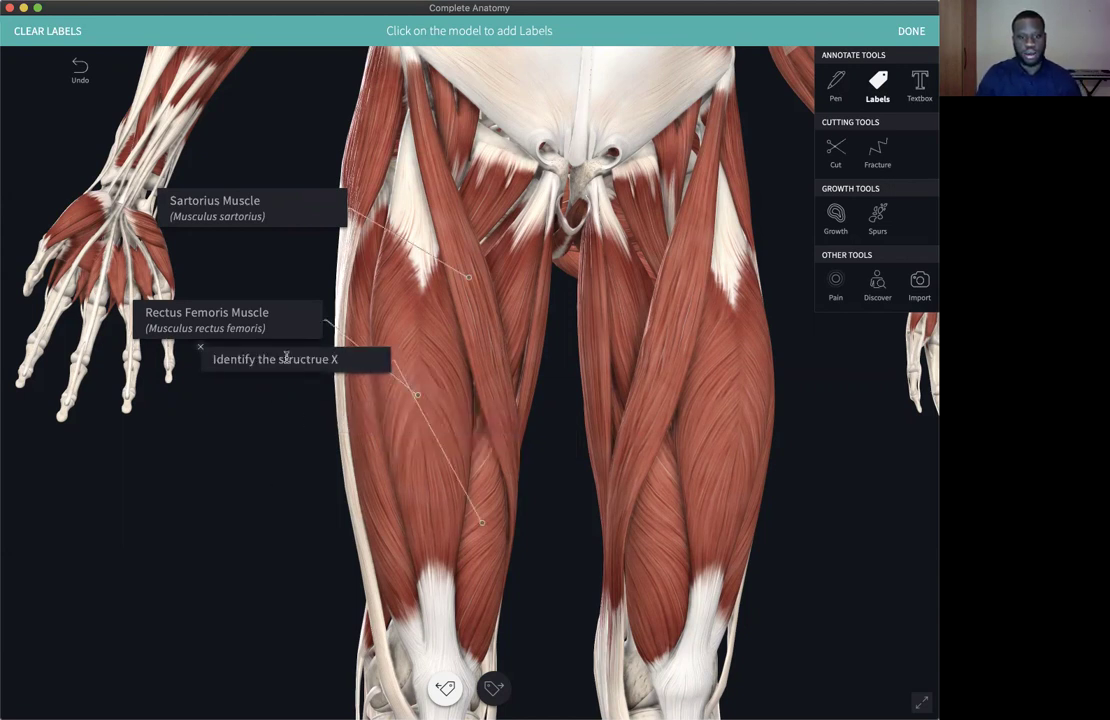
{"action": "left_click_drag", "start_coordinate": [274, 382], "coordinate": [241, 474]}
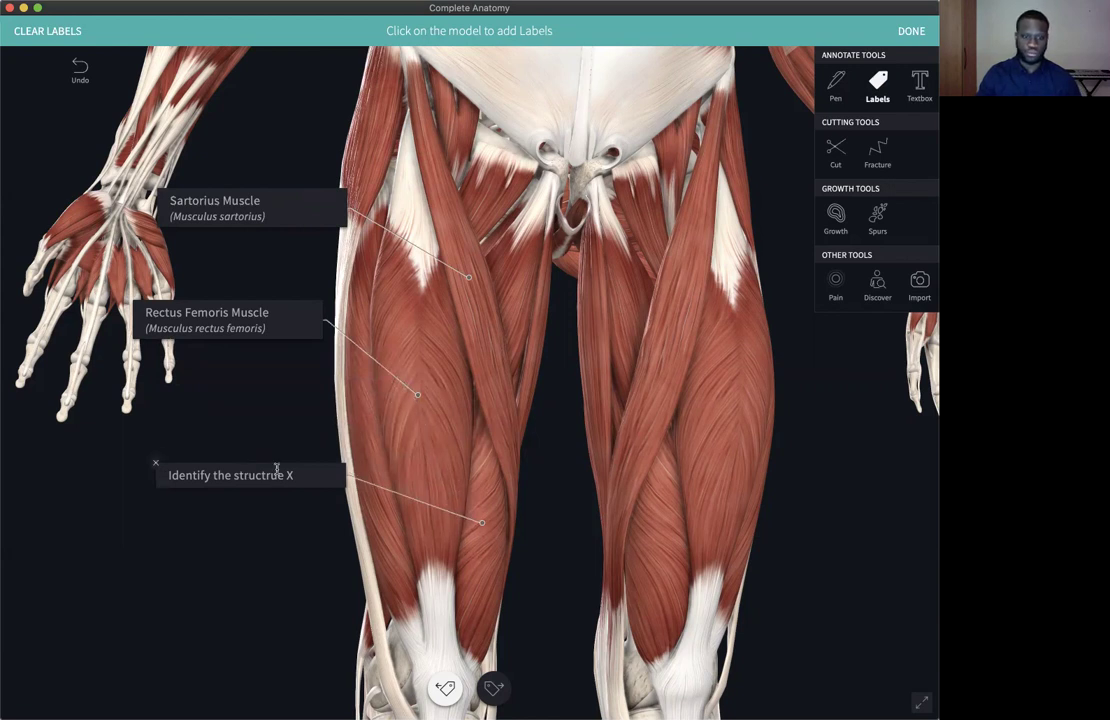
{"action": "left_click_drag", "start_coordinate": [272, 462], "coordinate": [245, 461]}
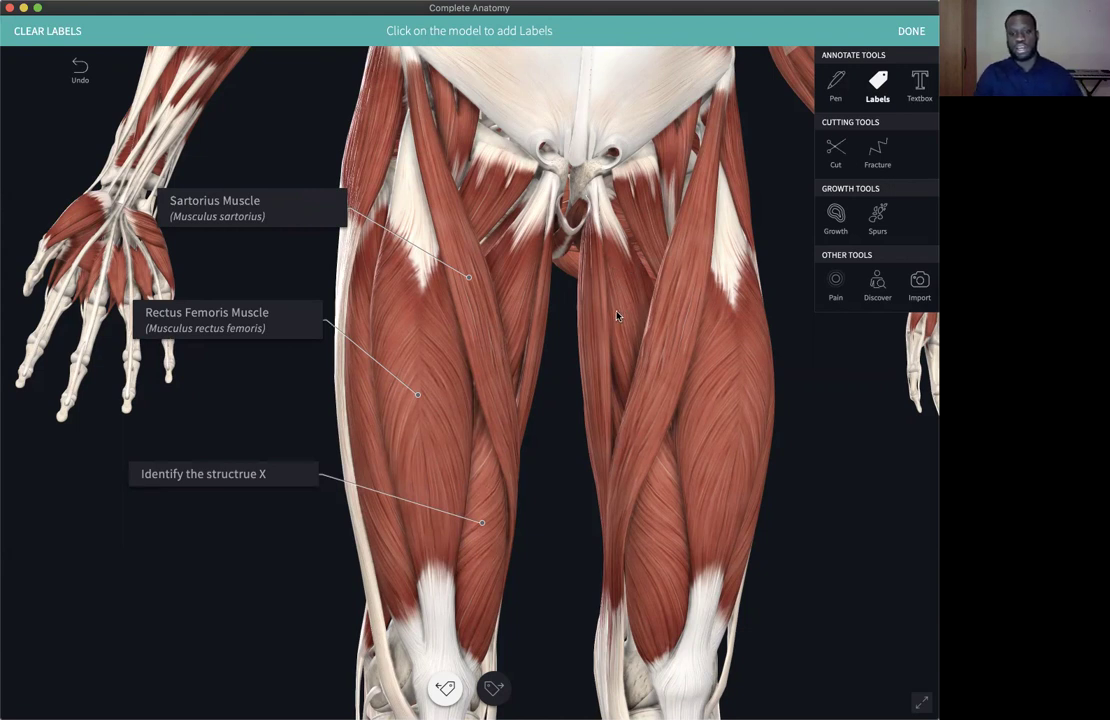
- Create a group label on the left thigh covering sartorius, rectus femoris, vastus medialis, vastus lateralis, gracilis, adductor longus and adductor magnus
{"action": "left_click", "coordinate": [665, 351]}
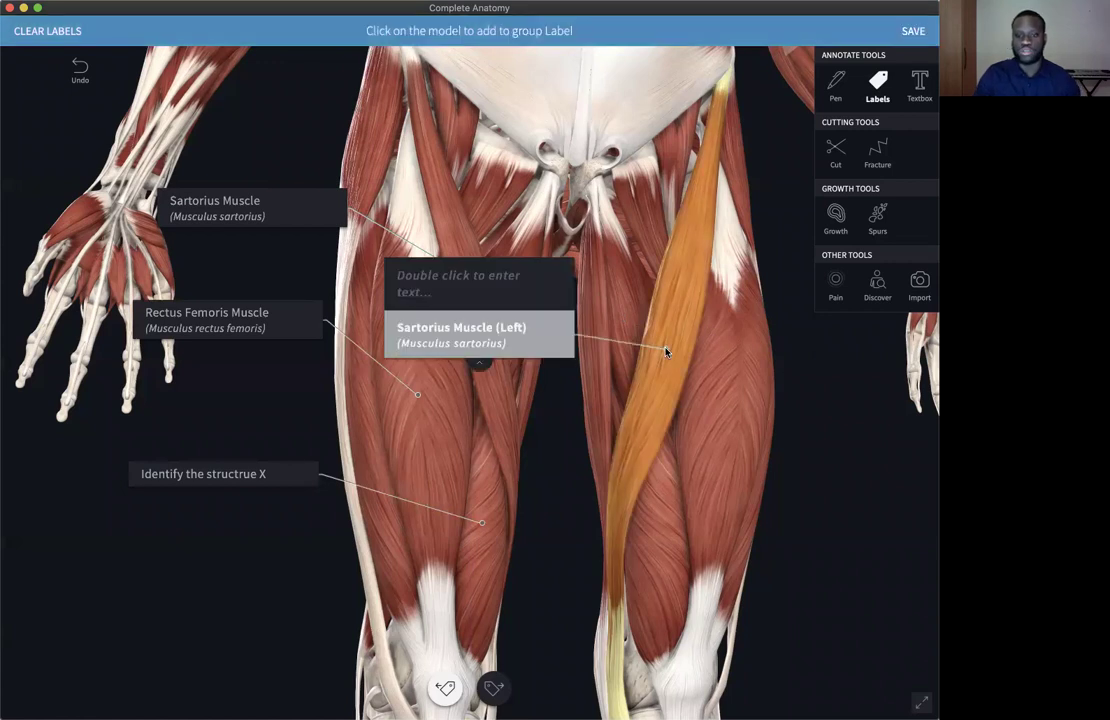
{"action": "left_click", "coordinate": [720, 377]}
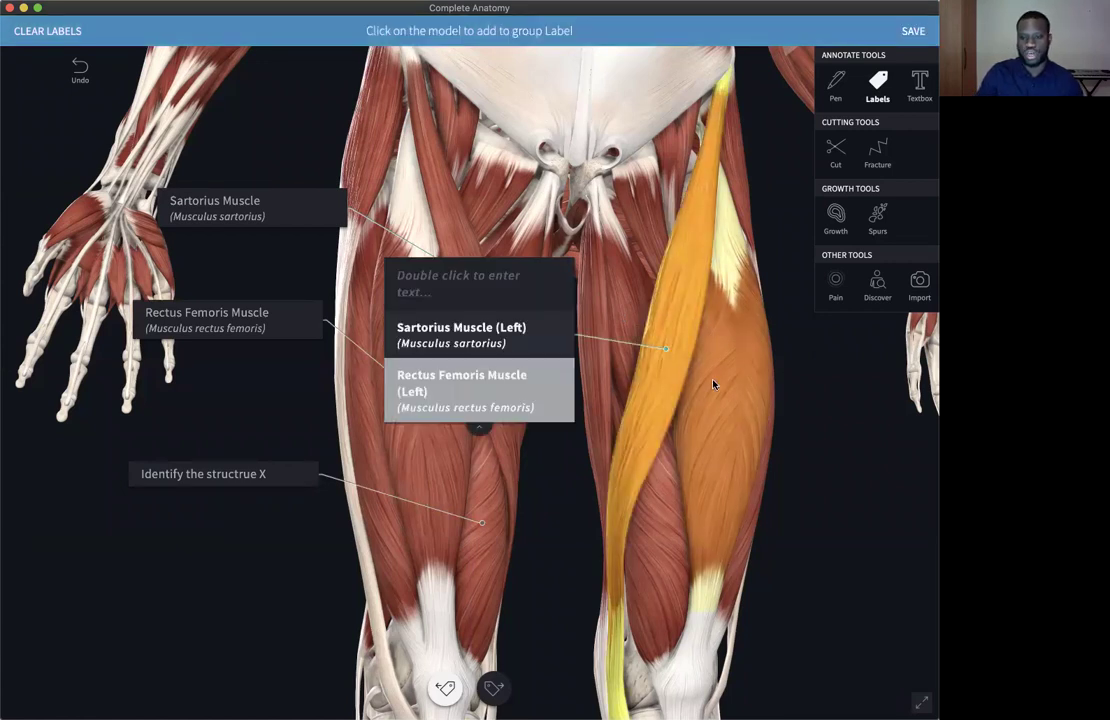
{"action": "left_click", "coordinate": [664, 498]}
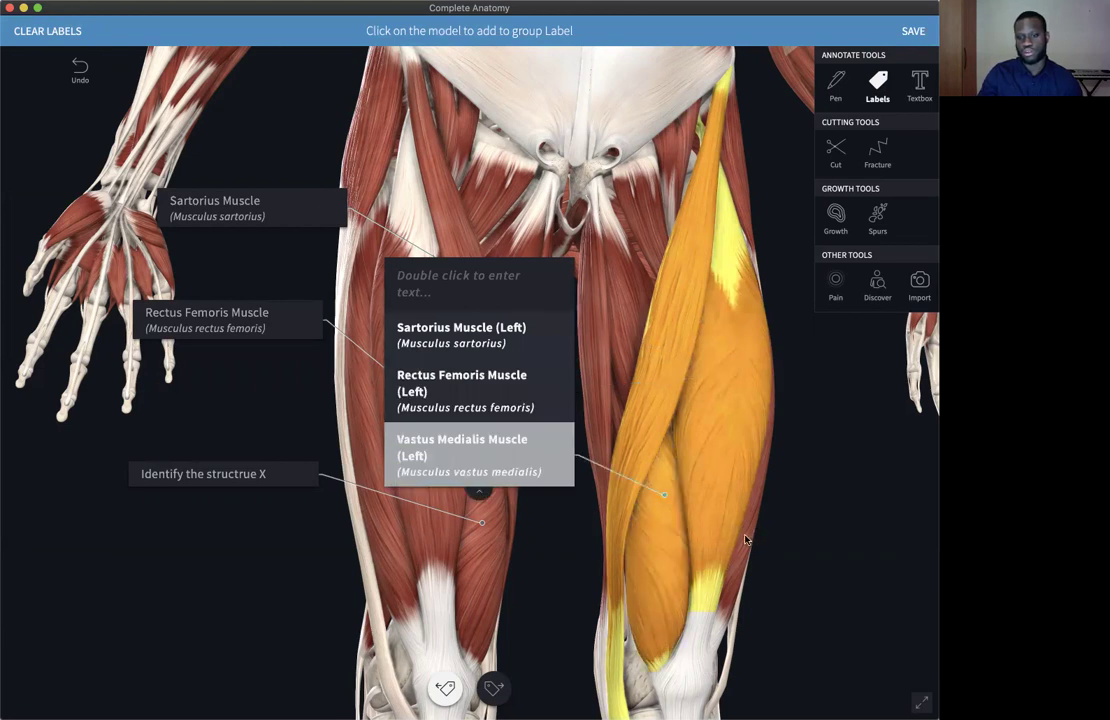
{"action": "left_click", "coordinate": [745, 537]}
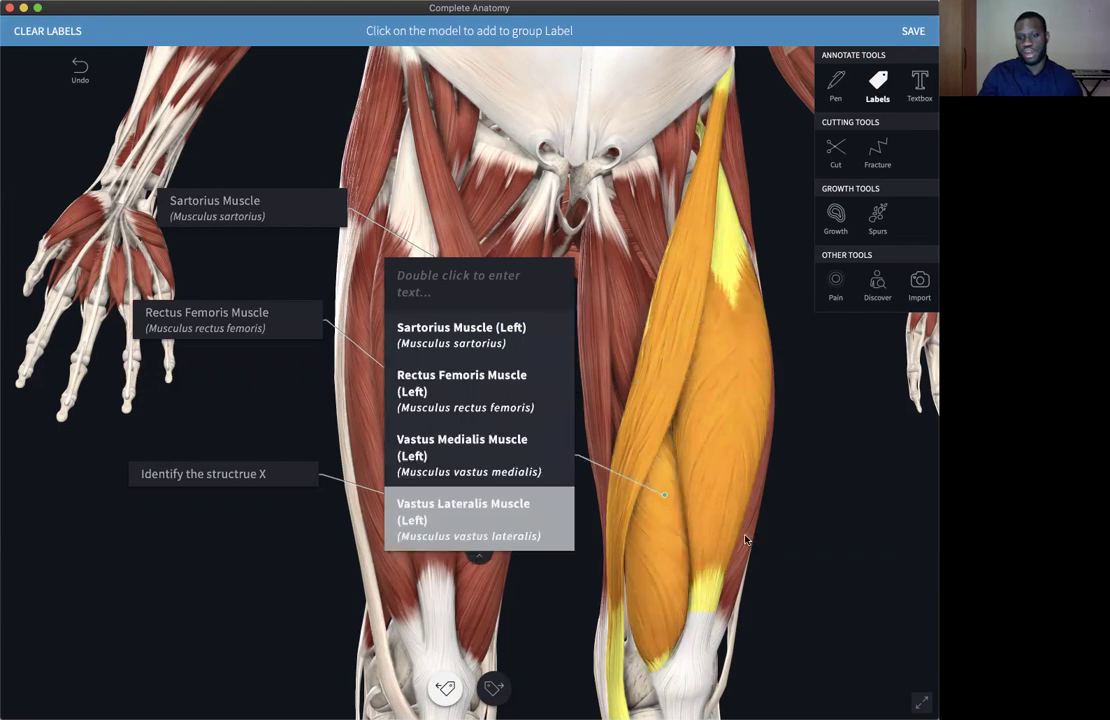
{"action": "left_click", "coordinate": [594, 393]}
{"action": "left_click", "coordinate": [621, 348]}
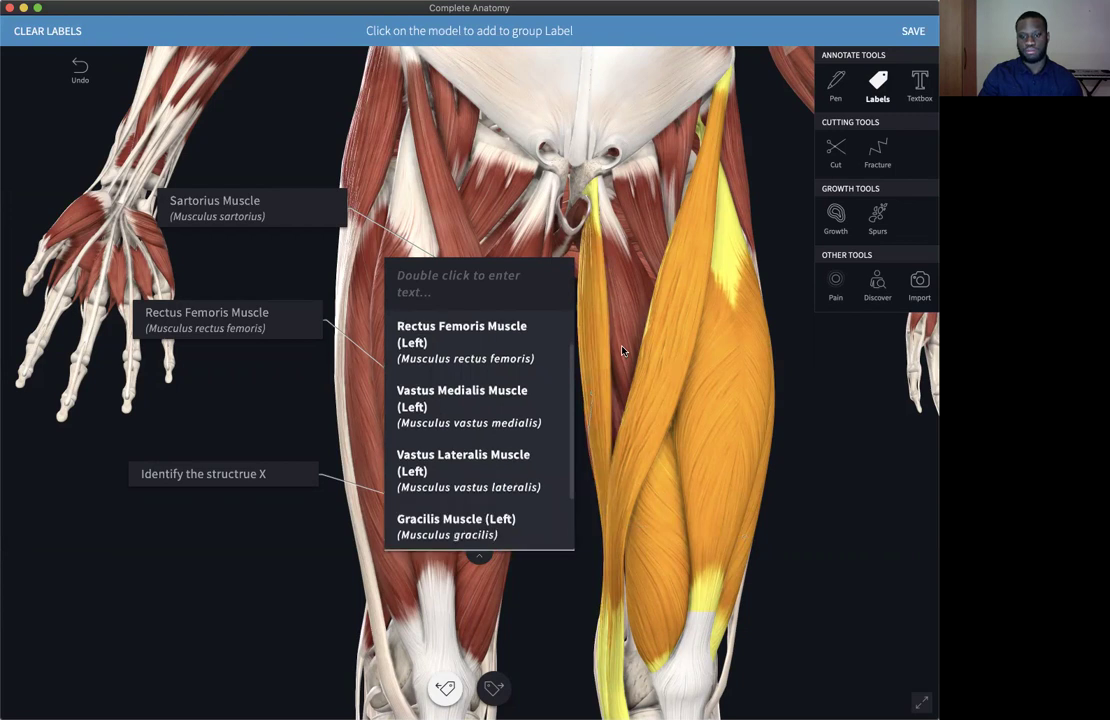
{"action": "left_click", "coordinate": [614, 410]}
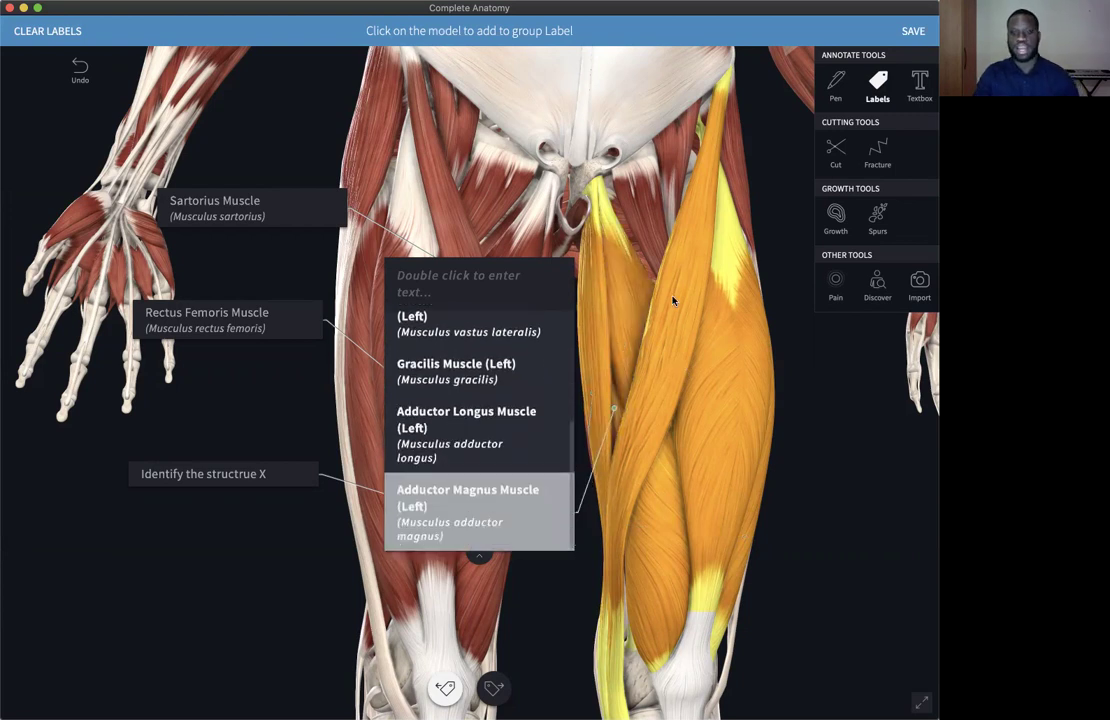
{"action": "scroll", "coordinate": [459, 371], "scroll_direction": "up", "scroll_amount": 5}
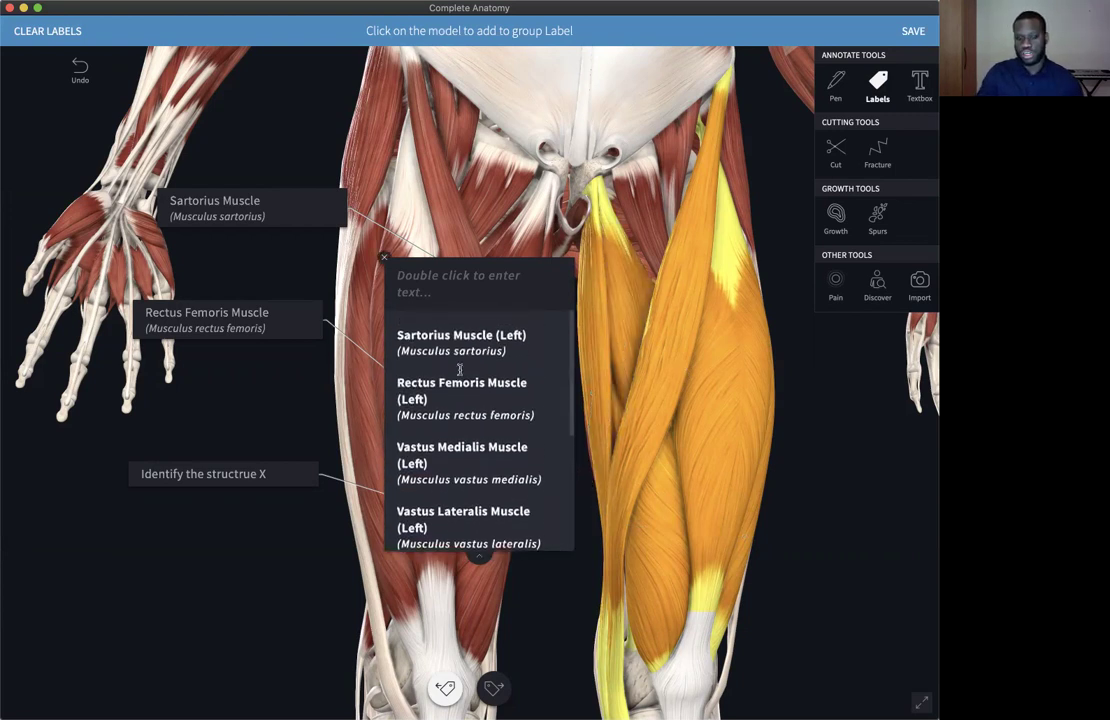
{"action": "scroll", "coordinate": [459, 371], "scroll_direction": "down", "scroll_amount": 3}
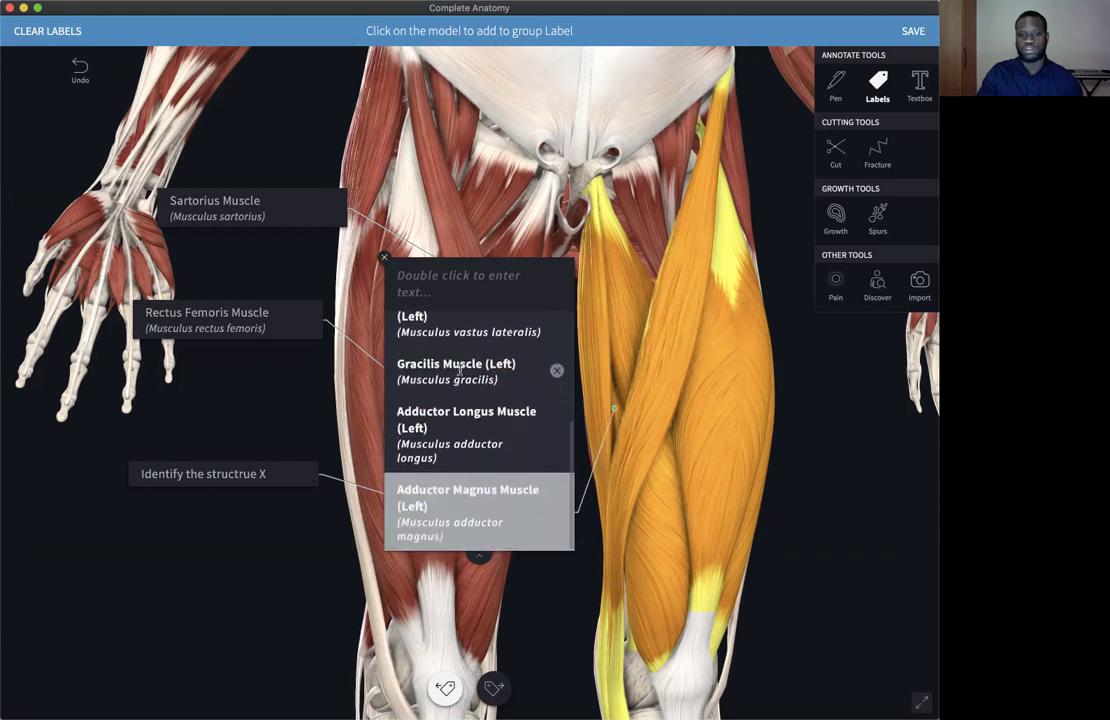
{"action": "scroll", "coordinate": [459, 371], "scroll_direction": "up", "scroll_amount": 5}
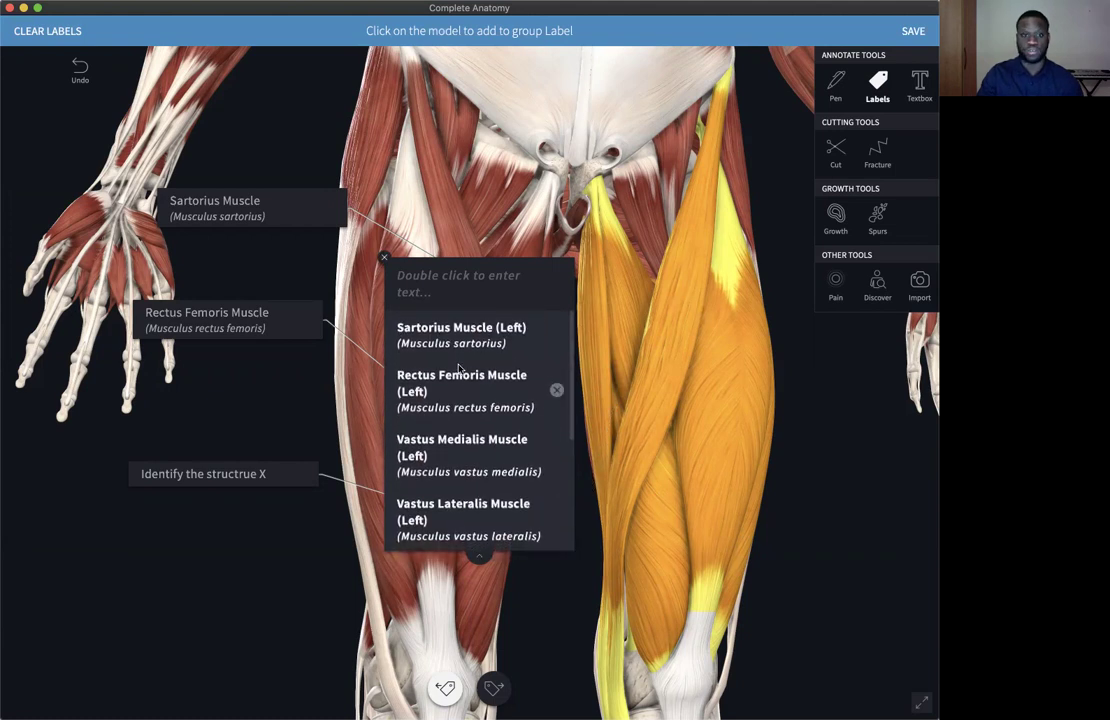
- Title the left thigh group label "Muscles of the thigh" and reposition it, collapsed, over the right thigh
{"action": "double_click", "coordinate": [440, 286]}
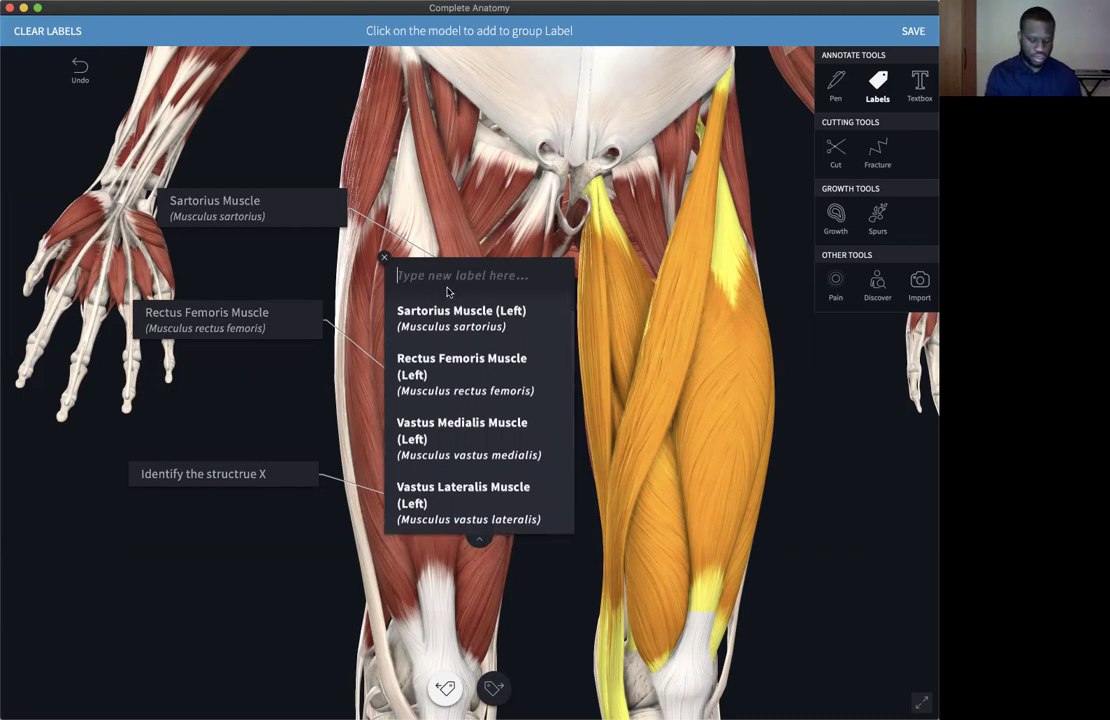
{"action": "type", "text": "Mus"}
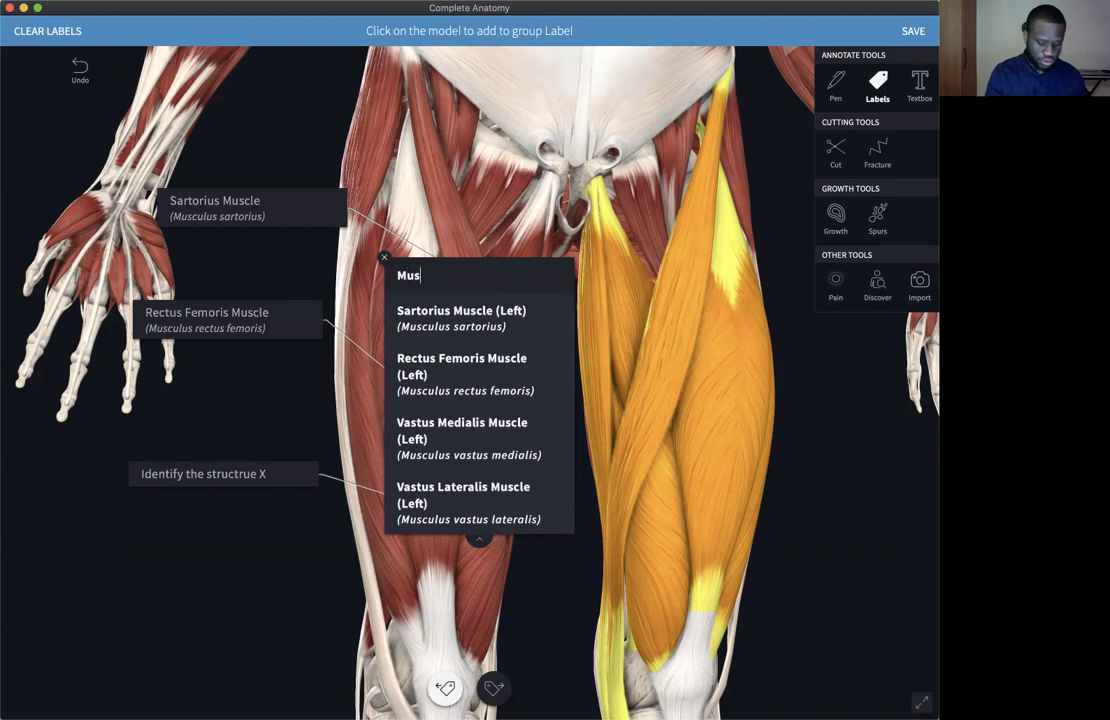
{"action": "type", "text": "cles of the thigh"}
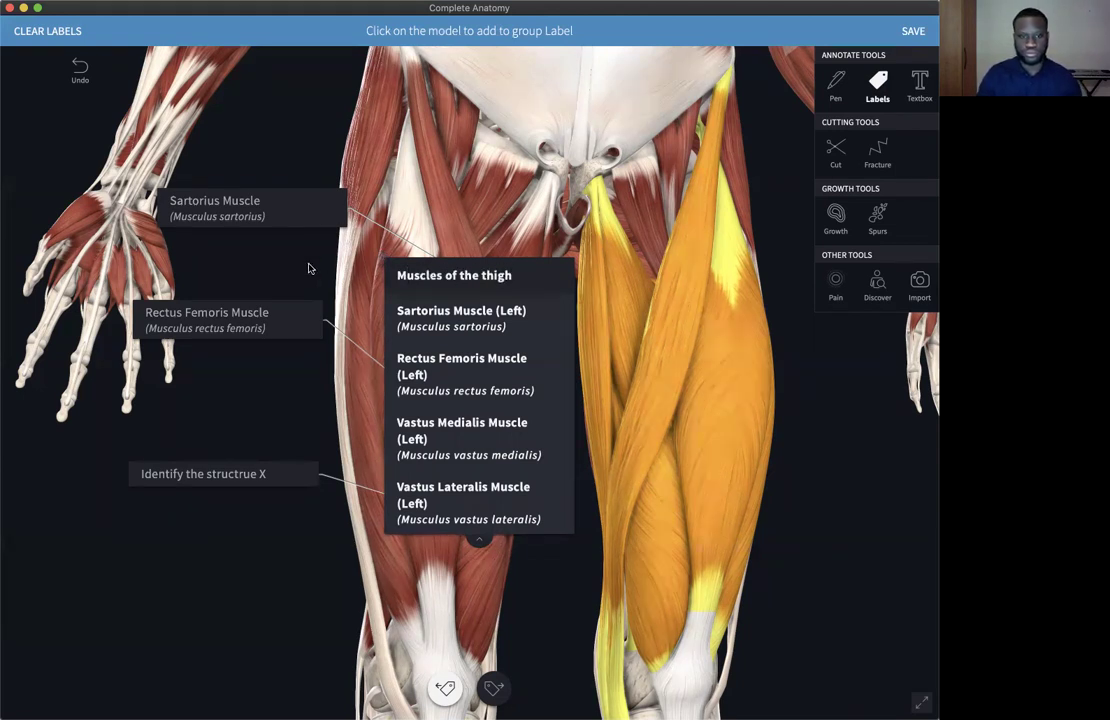
{"action": "left_click", "coordinate": [483, 542]}
{"action": "left_click_drag", "start_coordinate": [520, 280], "coordinate": [503, 325]}
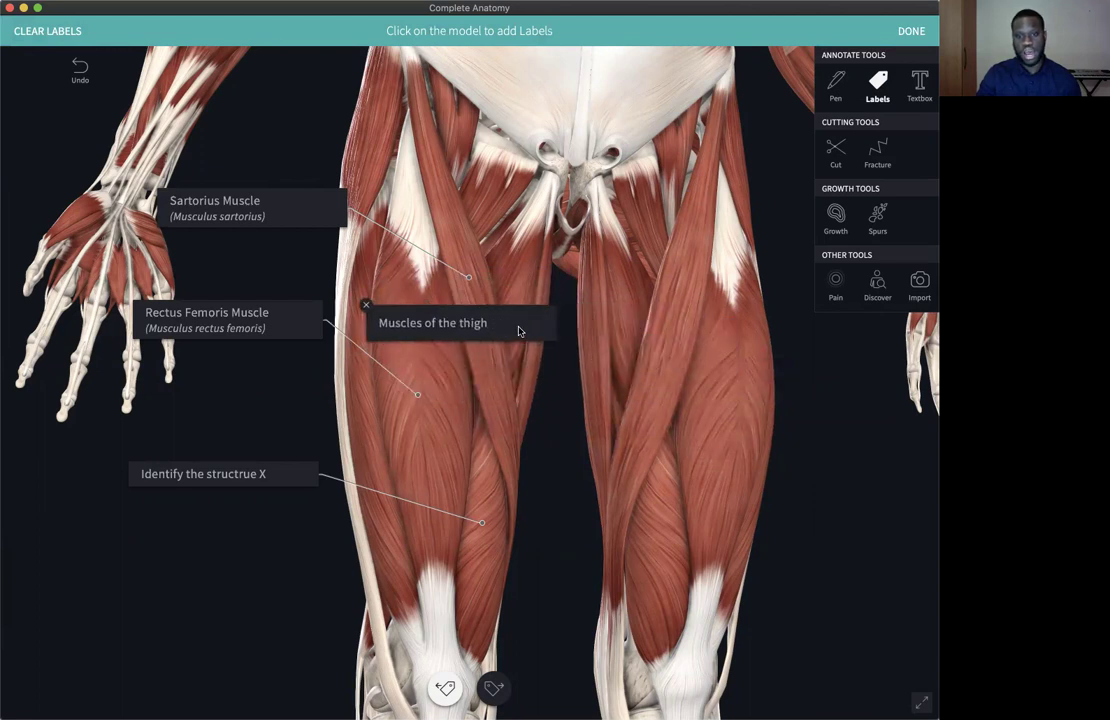
- Expand the "Muscles of the thigh" label and examine where its listed muscles, from rectus femoris to adductor magnus, lie on the left thigh
{"action": "left_click", "coordinate": [518, 330]}
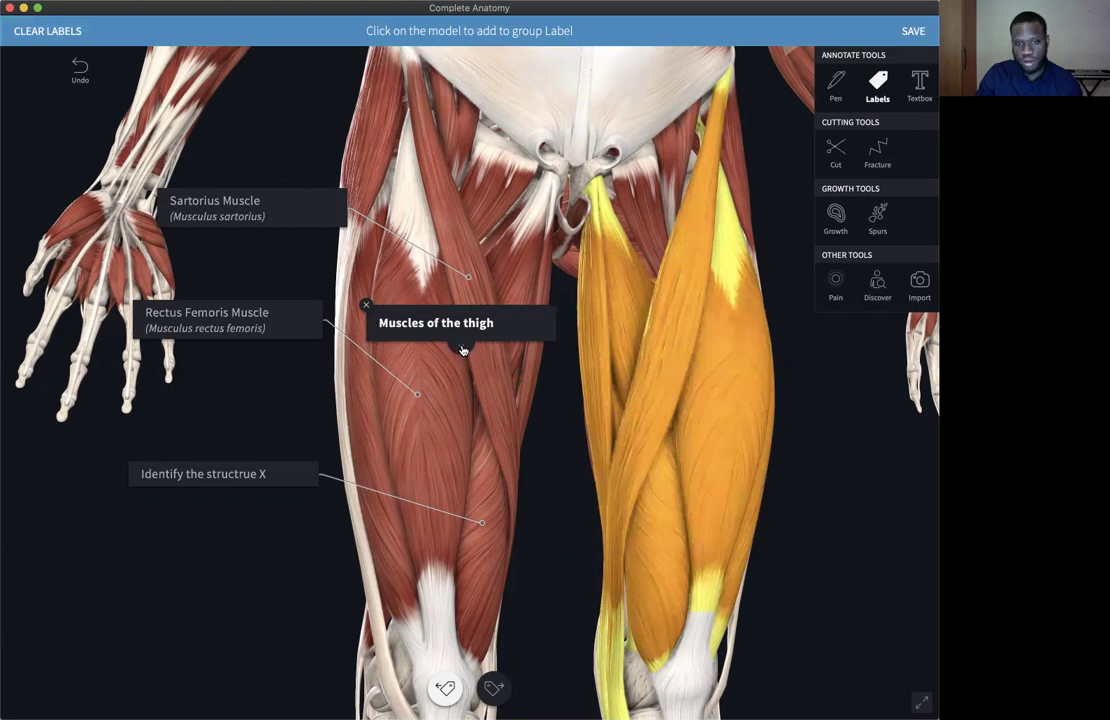
{"action": "left_click", "coordinate": [463, 349]}
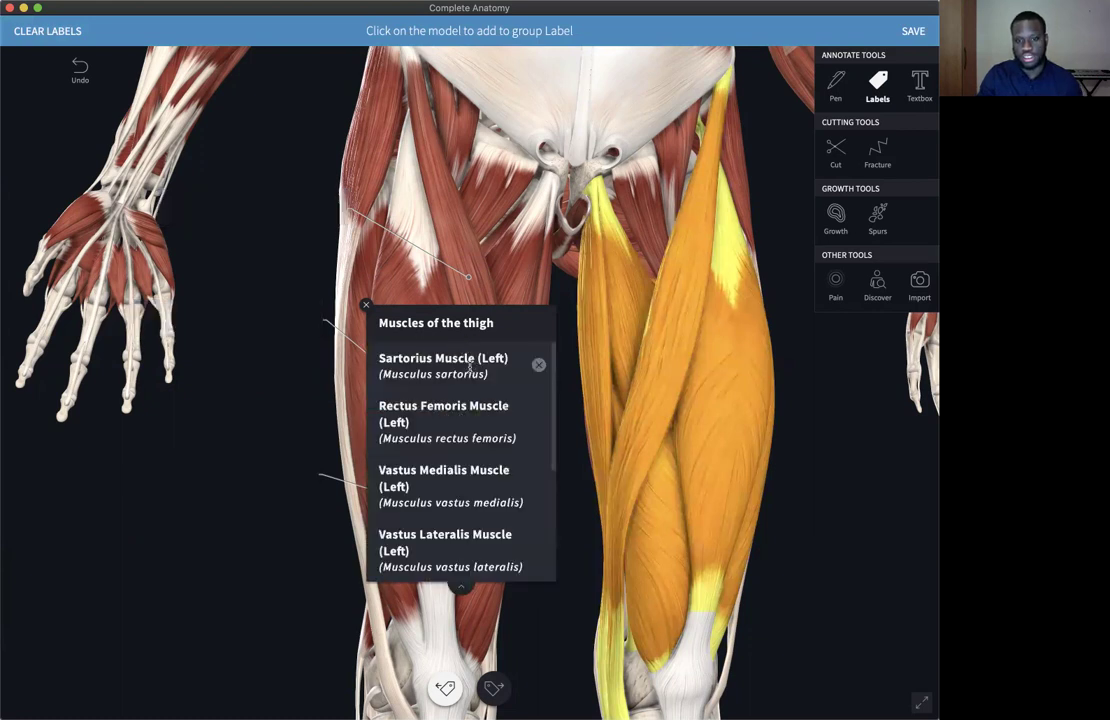
{"action": "left_click", "coordinate": [473, 413]}
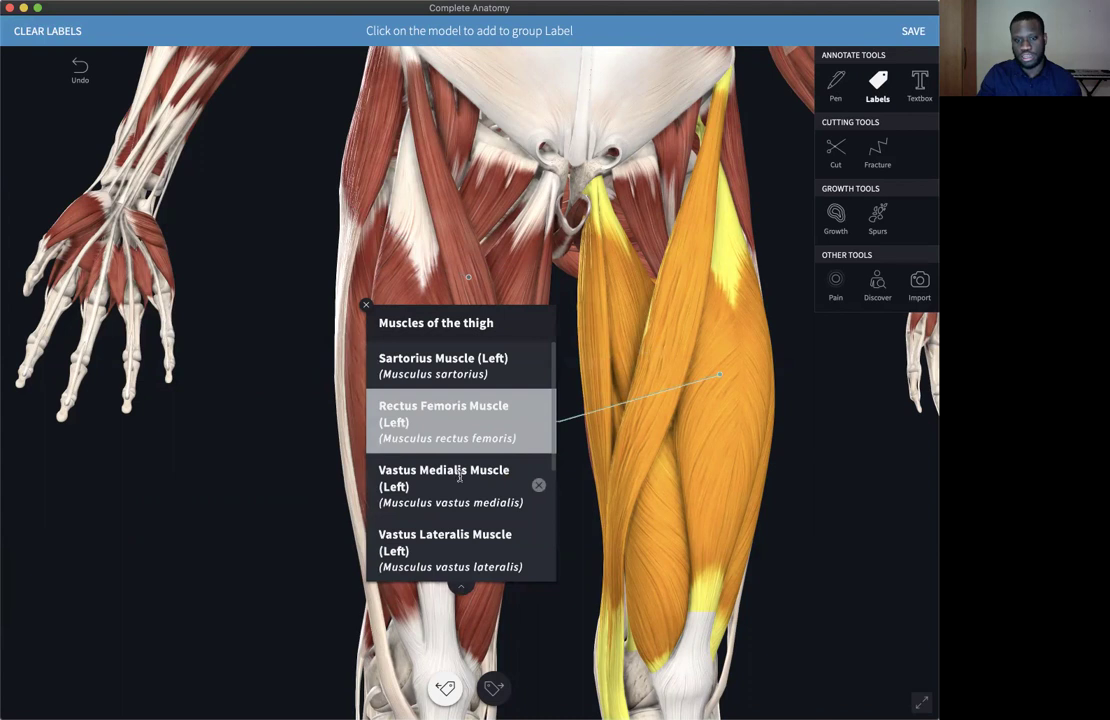
{"action": "left_click", "coordinate": [462, 508]}
{"action": "left_click", "coordinate": [458, 545]}
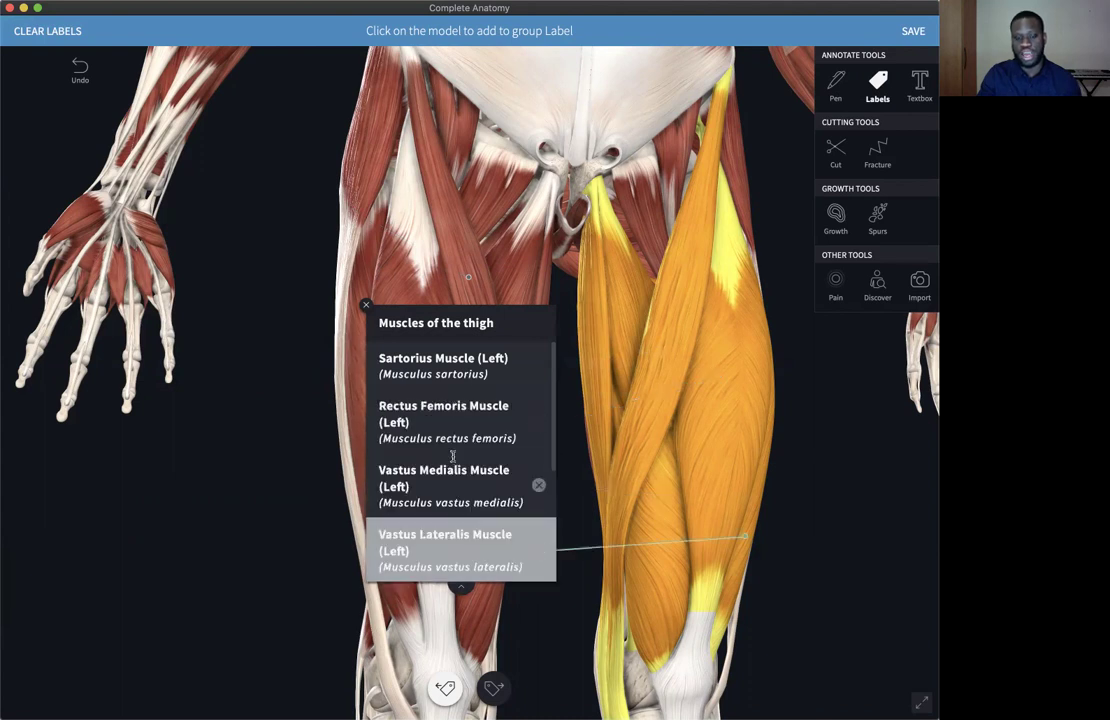
{"action": "scroll", "coordinate": [455, 457], "scroll_direction": "down", "scroll_amount": 3}
{"action": "left_click", "coordinate": [456, 445]}
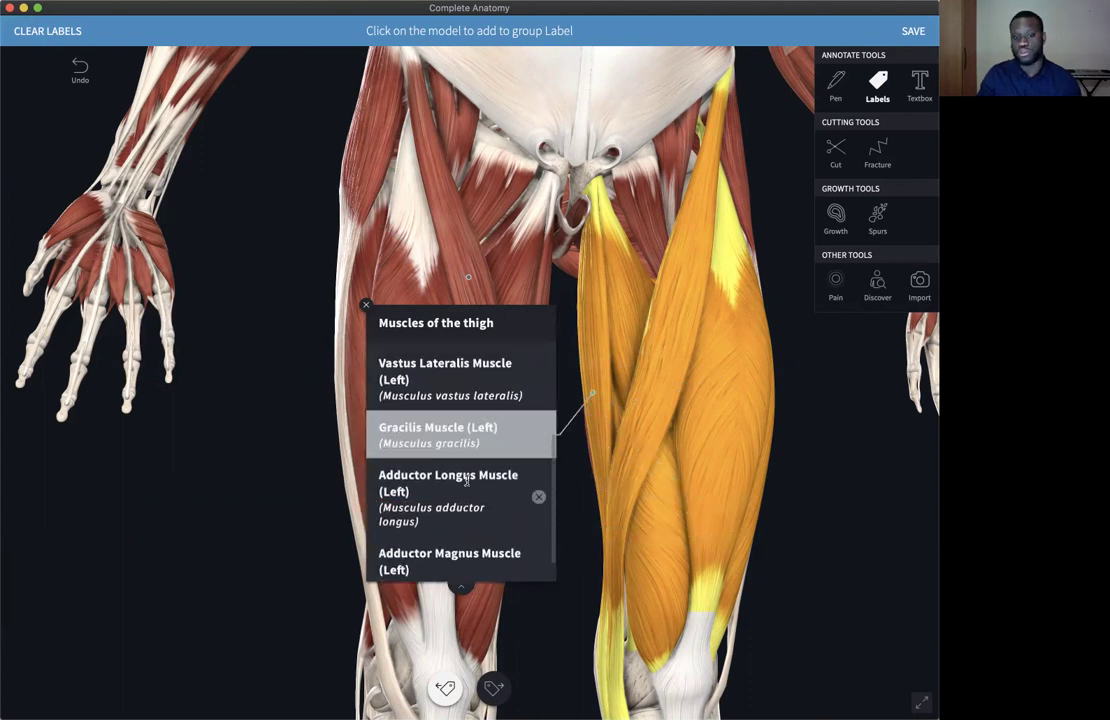
{"action": "left_click", "coordinate": [467, 528]}
{"action": "left_click", "coordinate": [472, 553]}
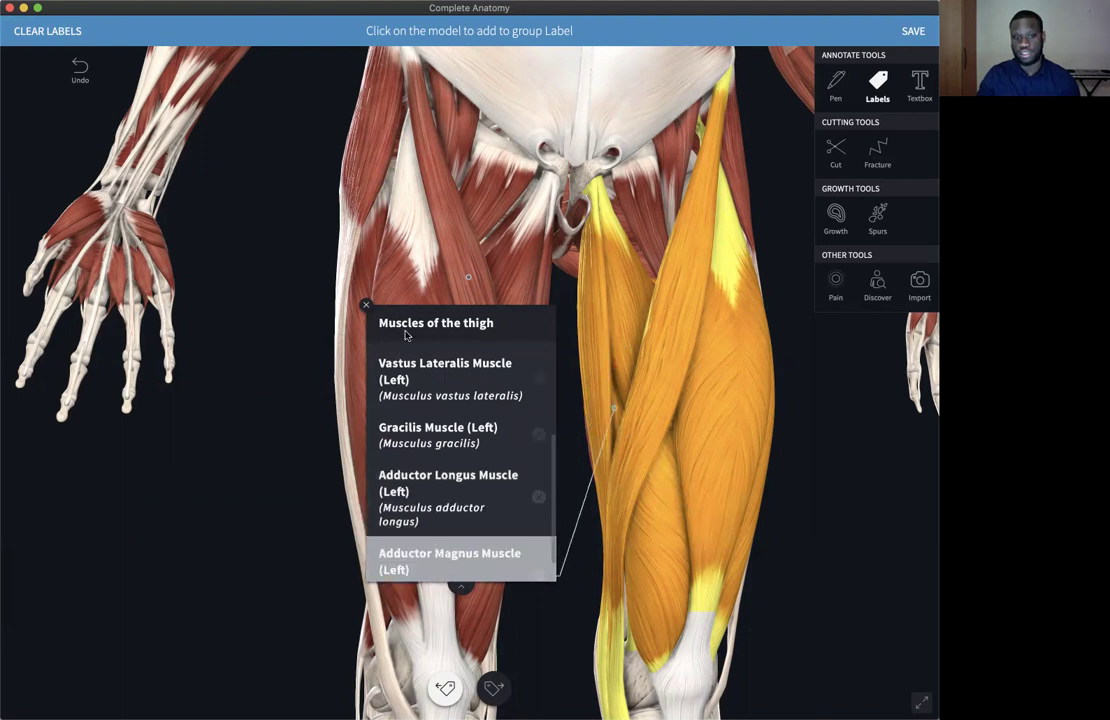
- Move the collapsed "Muscles of the thigh" label up beside the sartorius label and clear all labels from the model
{"action": "left_click", "coordinate": [388, 338]}
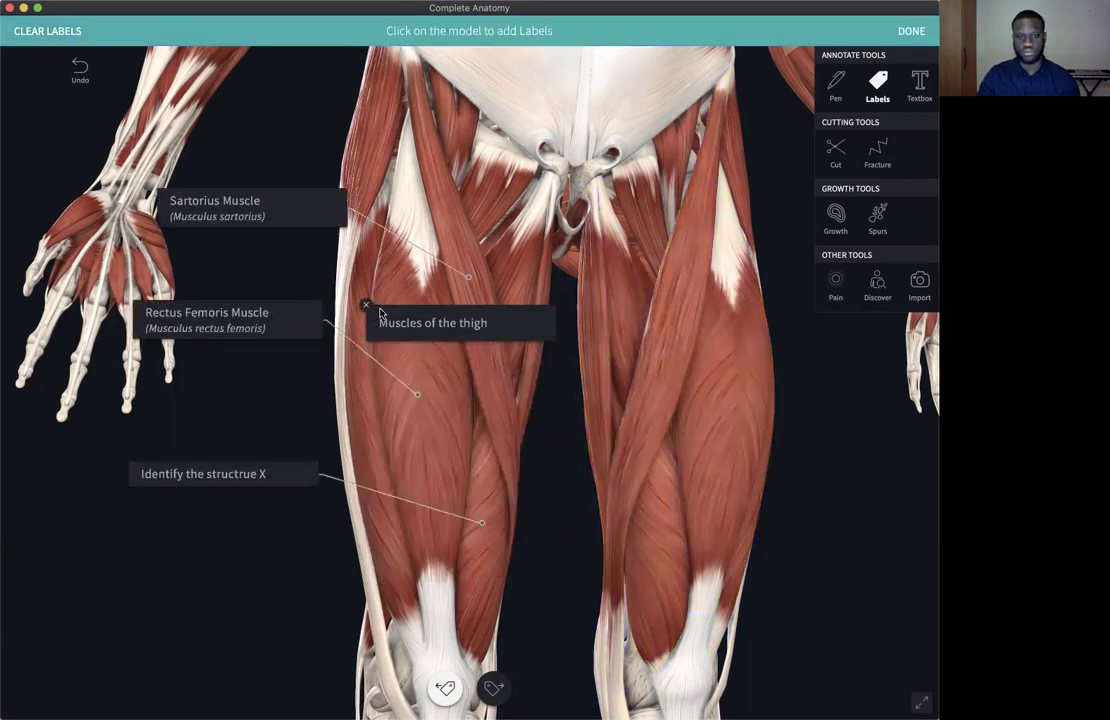
{"action": "left_click_drag", "start_coordinate": [392, 318], "coordinate": [455, 220]}
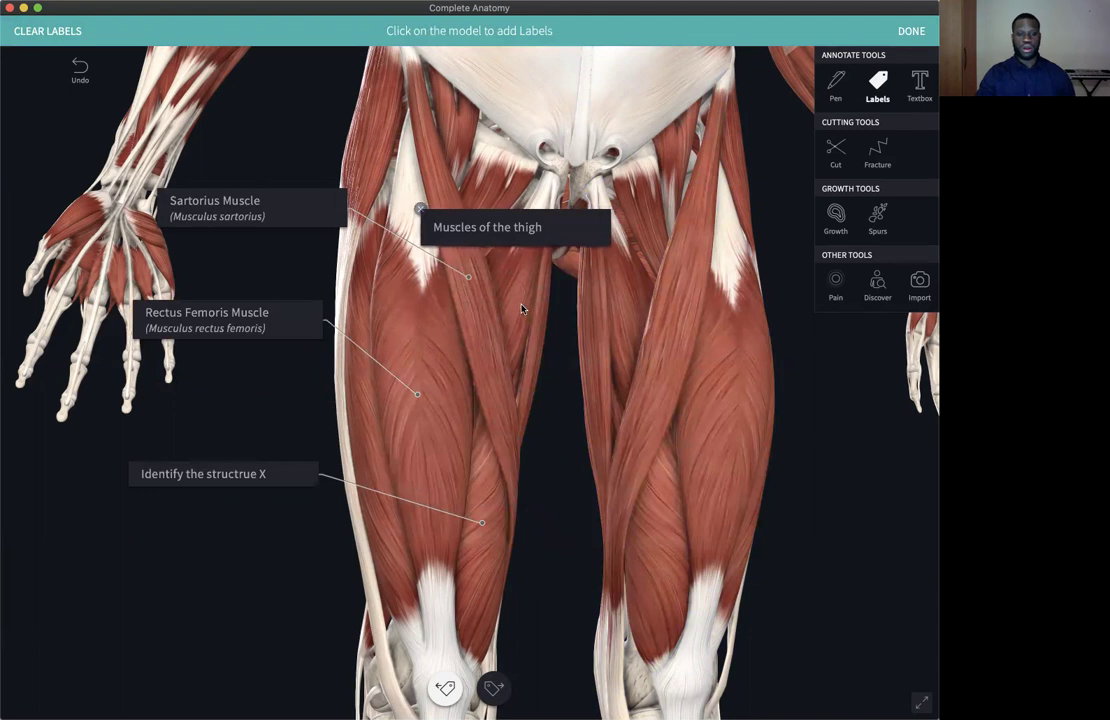
{"action": "left_click", "coordinate": [57, 33]}
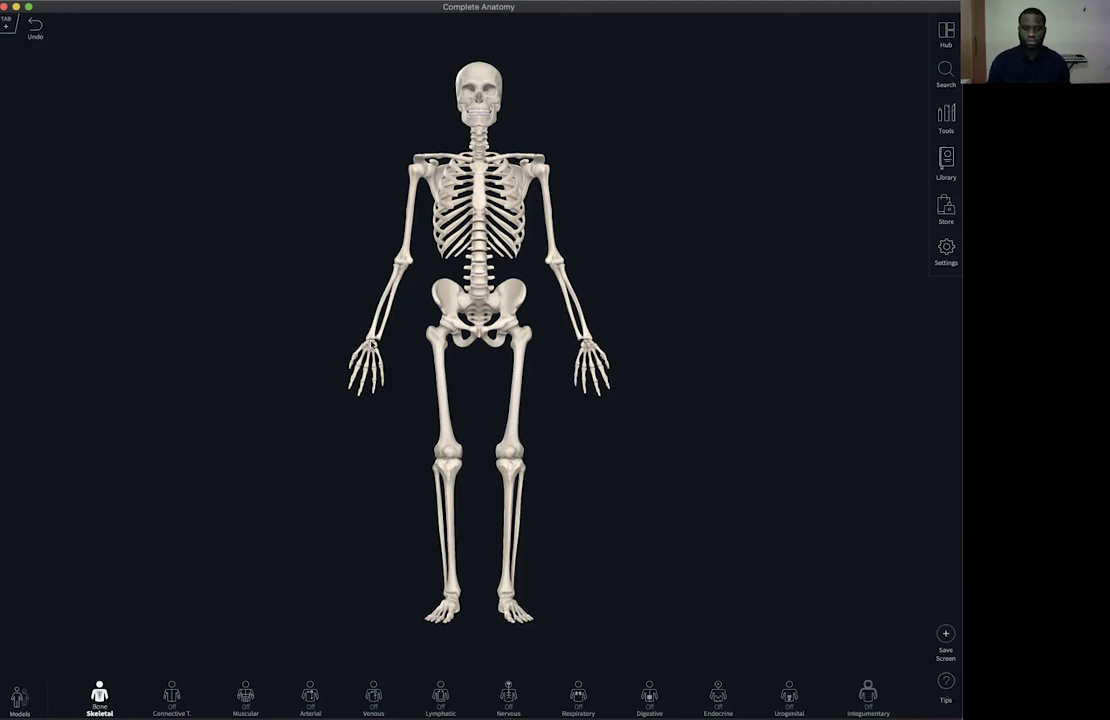
- Create a group label covering the bones of the right hand and forearm on the skeleton, and place it beside the forearm
{"action": "scroll", "coordinate": [363, 343], "scroll_direction": "up", "scroll_amount": 10}
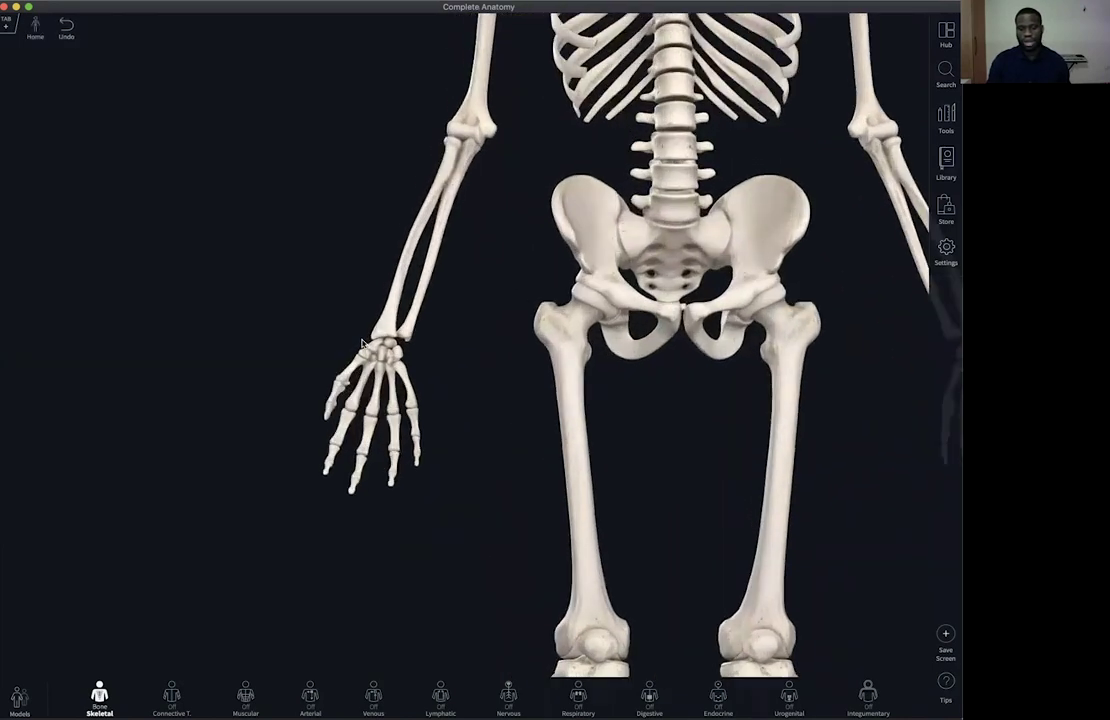
{"action": "scroll", "coordinate": [363, 343], "scroll_direction": "up", "scroll_amount": 3}
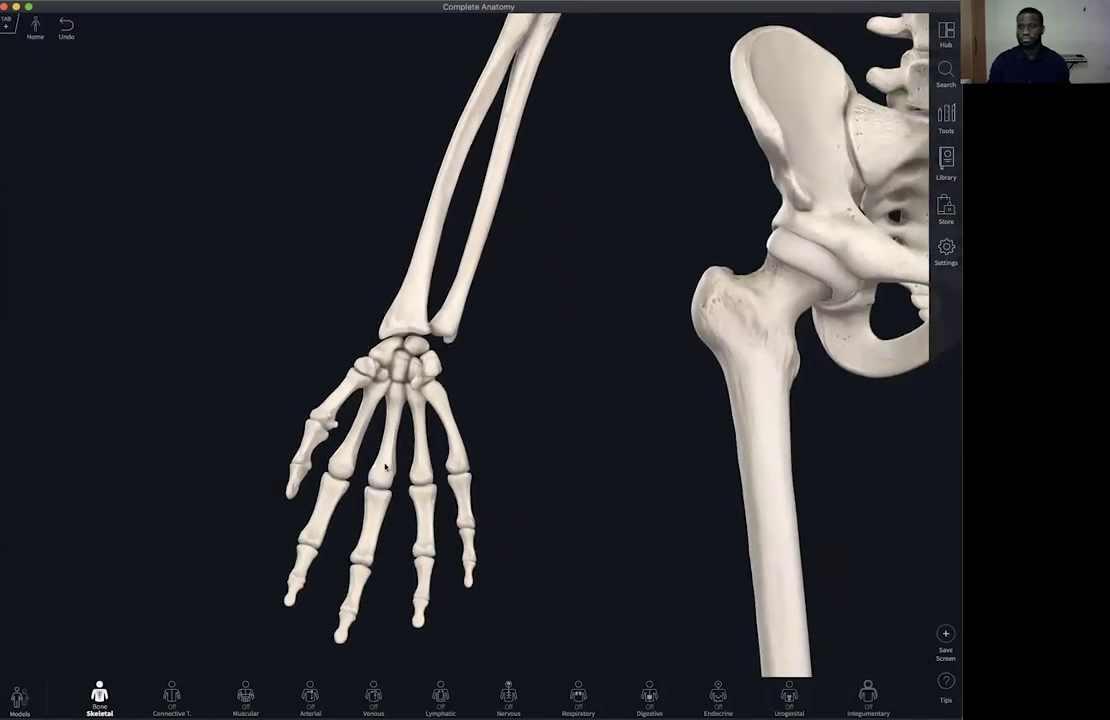
{"action": "left_click", "coordinate": [945, 118]}
{"action": "left_click", "coordinate": [872, 74]}
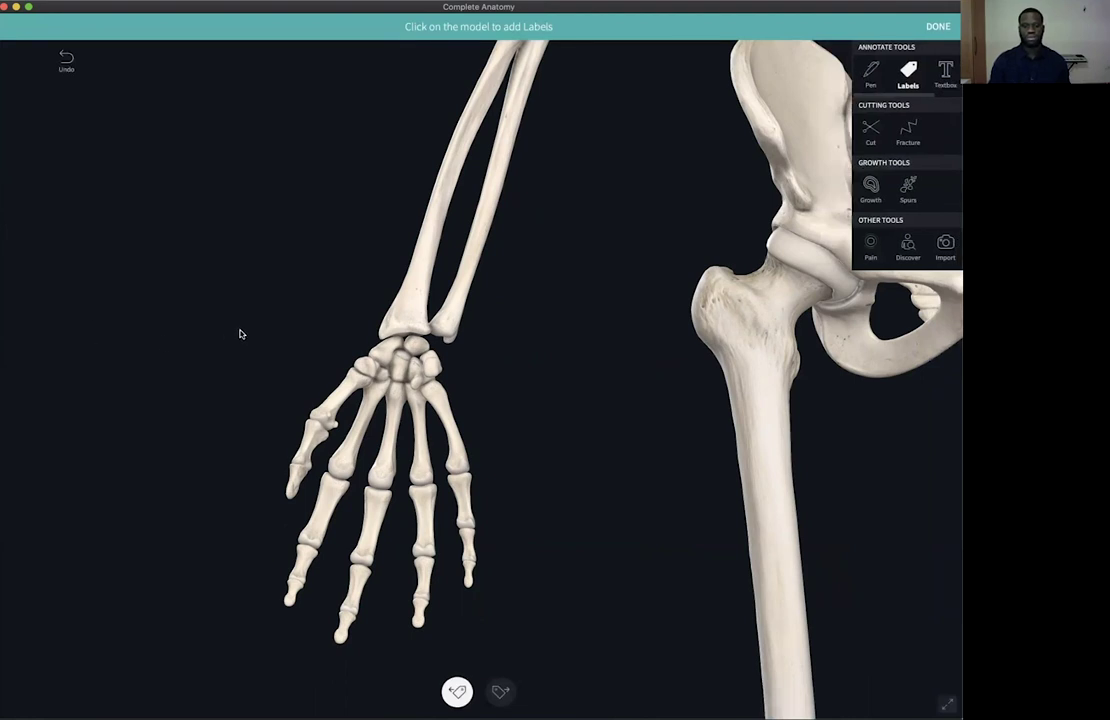
{"action": "left_click", "coordinate": [294, 482]}
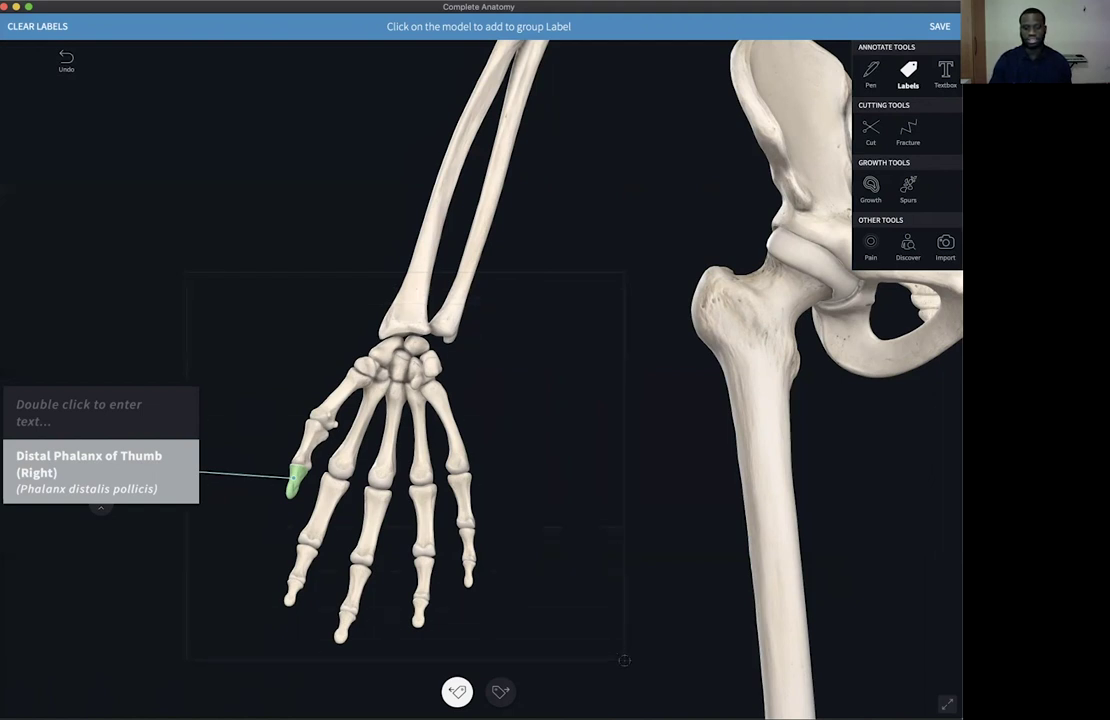
{"action": "left_click", "coordinate": [517, 143]}
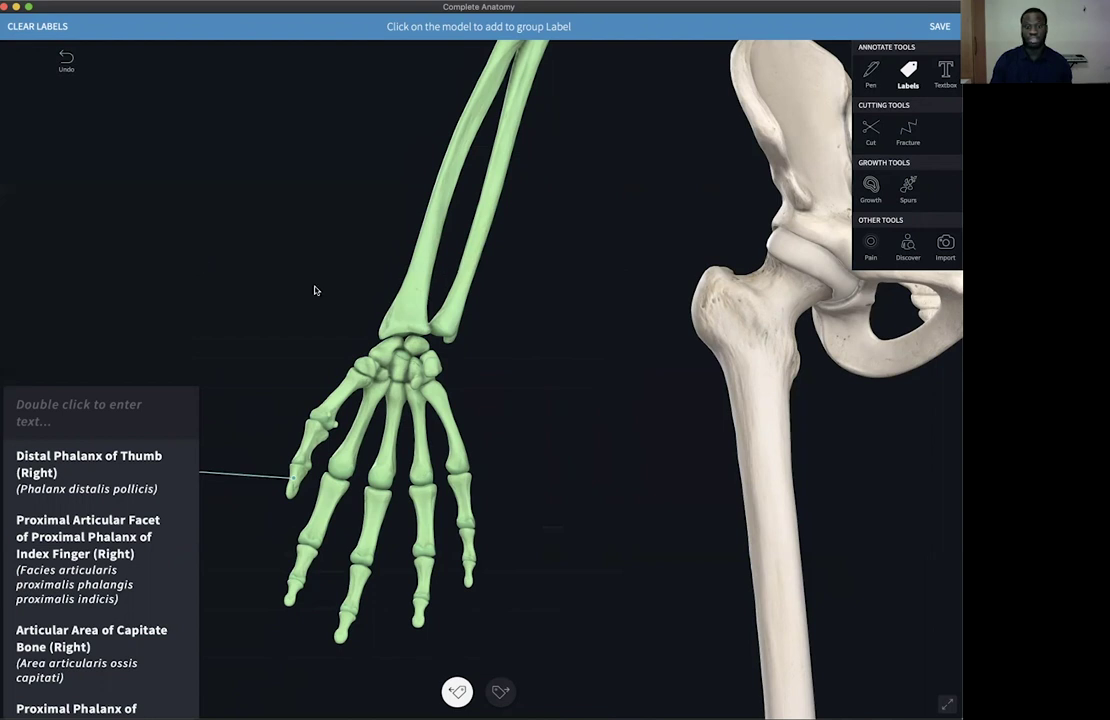
{"action": "left_click_drag", "start_coordinate": [165, 413], "coordinate": [207, 180]}
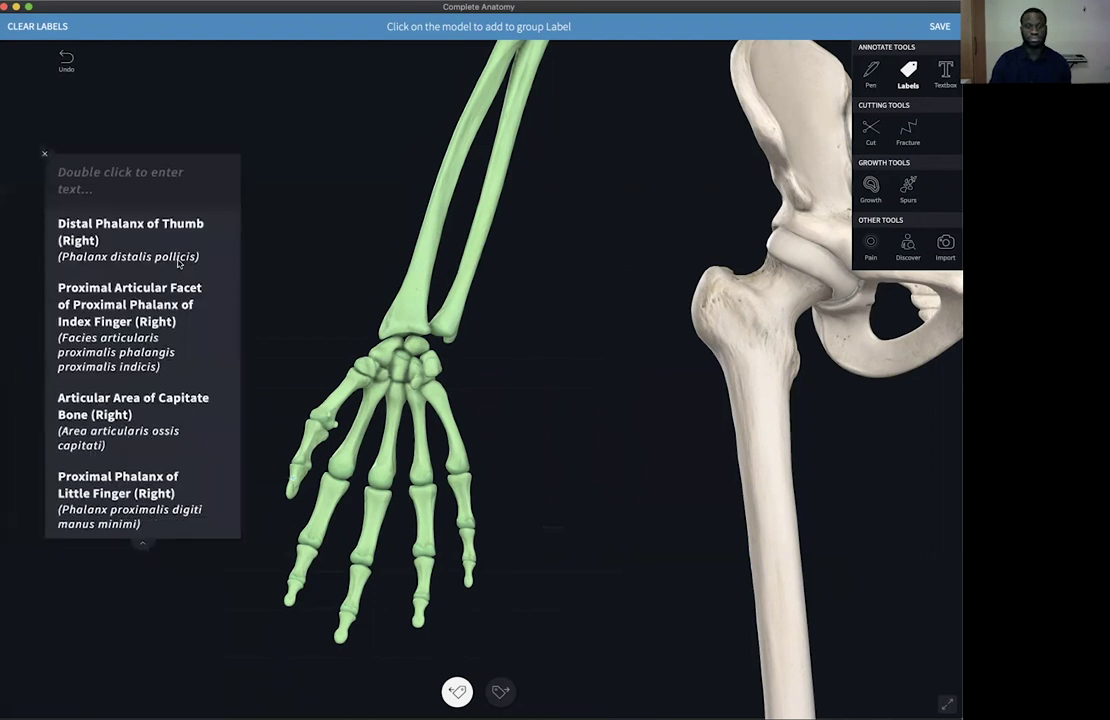
- Examine where the bones and articular facets listed in the group label lie on the right hand, through the proximal phalanx of the thumb
{"action": "left_click", "coordinate": [150, 217]}
{"action": "left_click", "coordinate": [122, 318]}
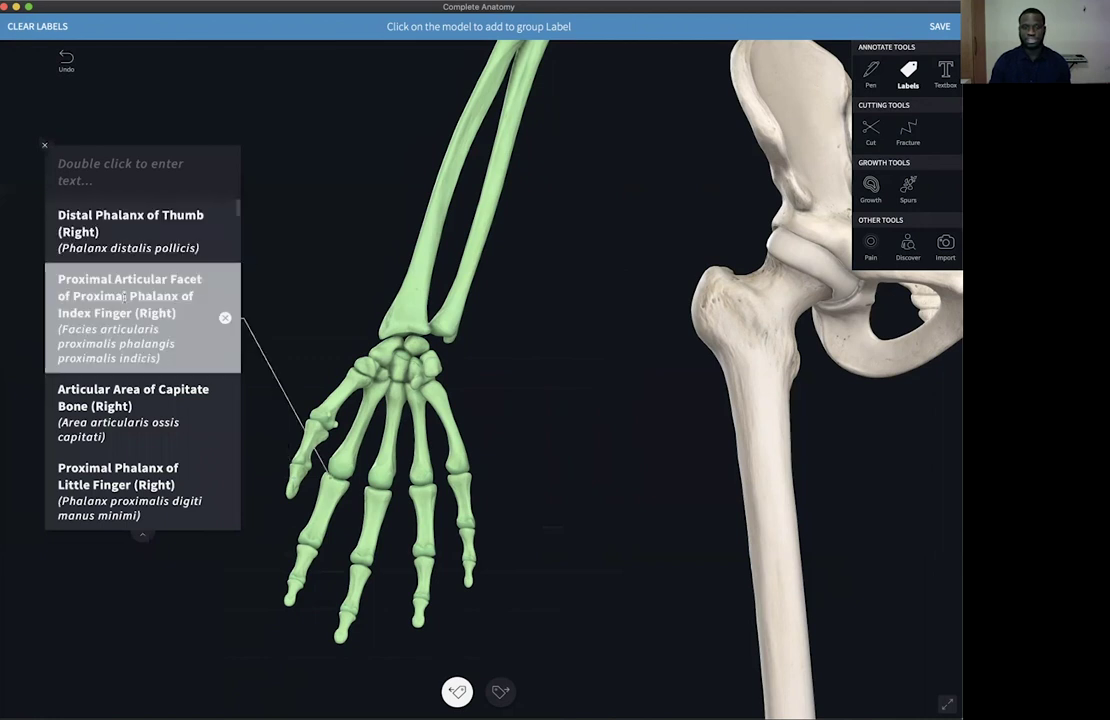
{"action": "left_click", "coordinate": [140, 410]}
{"action": "left_click", "coordinate": [129, 490]}
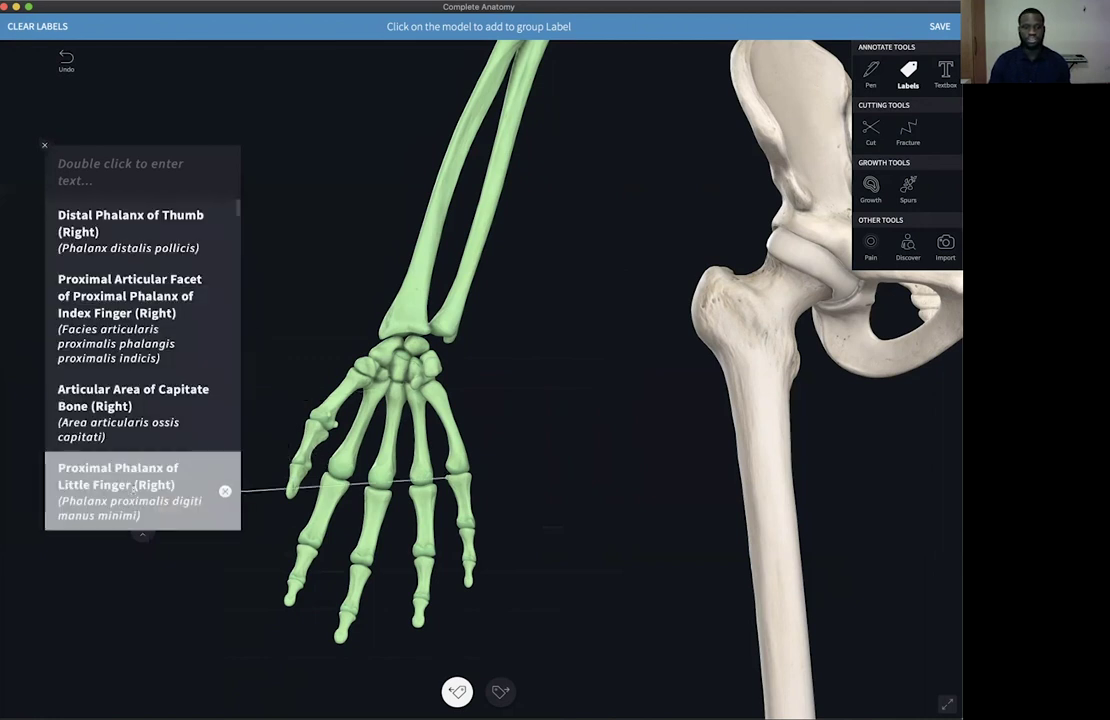
{"action": "scroll", "coordinate": [125, 460], "scroll_direction": "down", "scroll_amount": 3}
{"action": "left_click", "coordinate": [143, 412]}
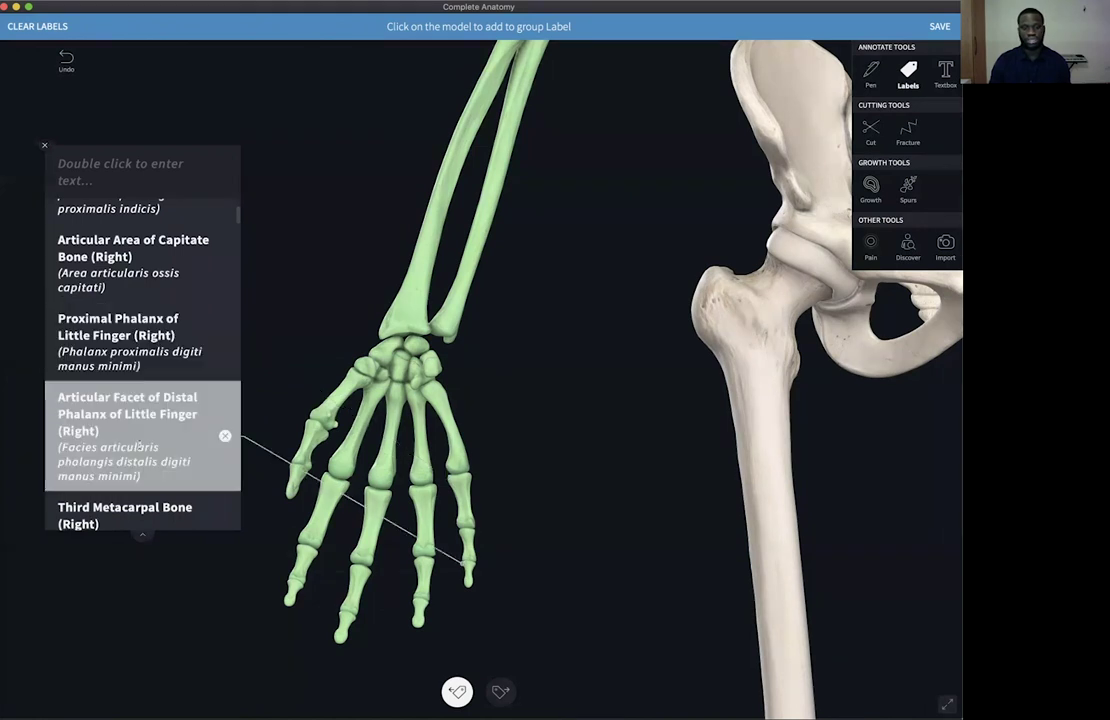
{"action": "scroll", "coordinate": [146, 420], "scroll_direction": "down", "scroll_amount": 2}
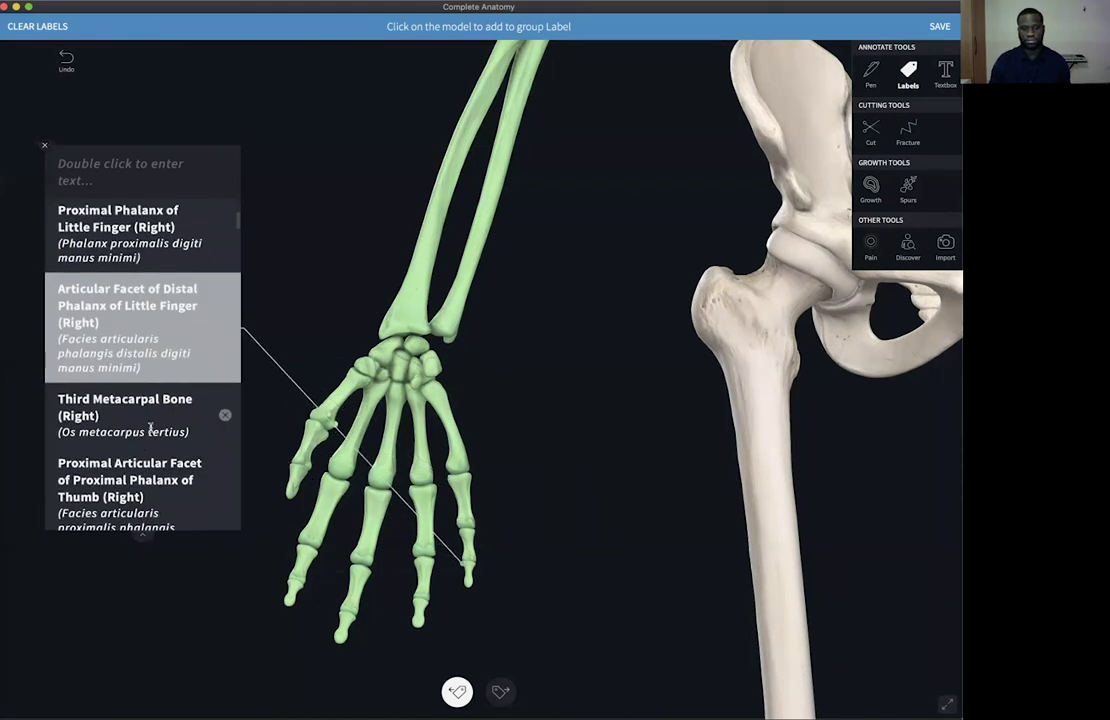
{"action": "left_click", "coordinate": [150, 428]}
{"action": "left_click", "coordinate": [145, 497]}
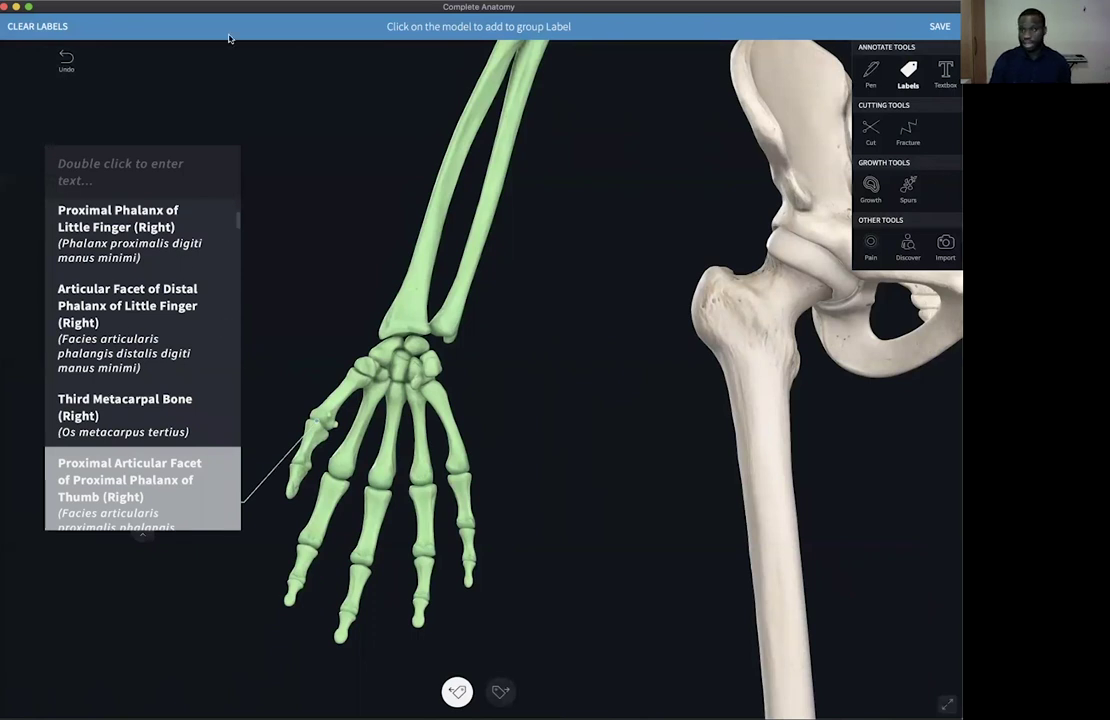
- Clear the group label from the hand and forearm bones and finish labelling
{"action": "left_click", "coordinate": [31, 24]}
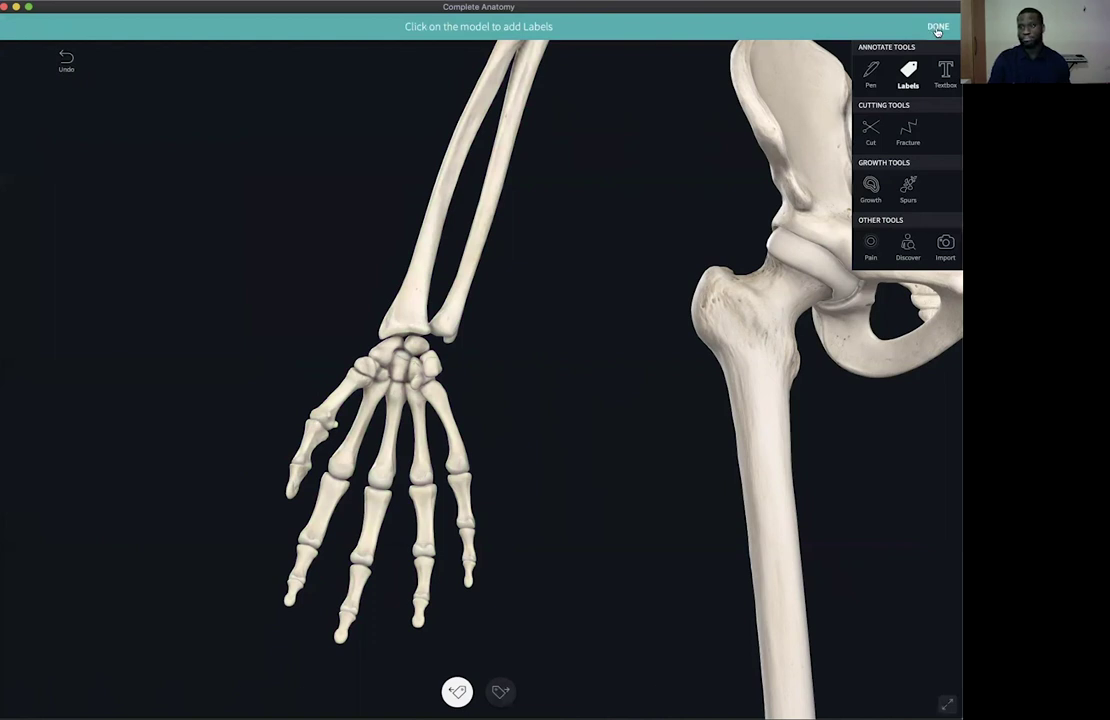
{"action": "left_click", "coordinate": [937, 27]}
{"action": "scroll", "coordinate": [786, 160], "scroll_direction": "down", "scroll_amount": 5}
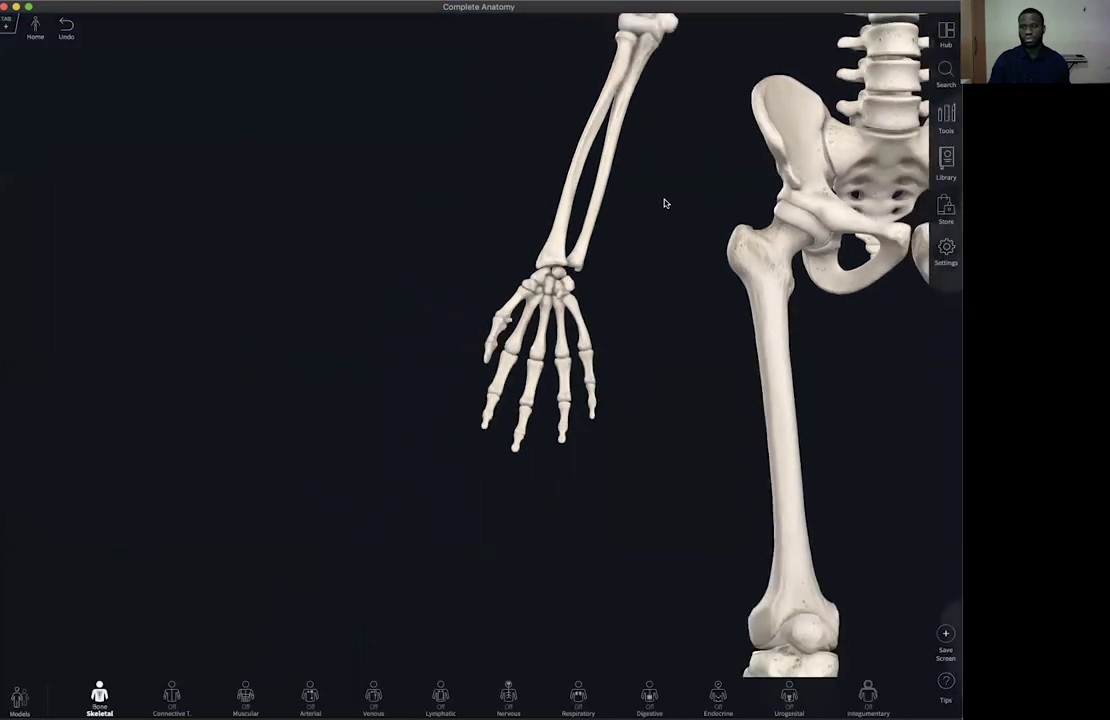
- Label the mandible on the front view of the skeleton, place the label in the empty space beside the skull, and finish labelling
{"action": "scroll", "coordinate": [594, 203], "scroll_direction": "down", "scroll_amount": 4}
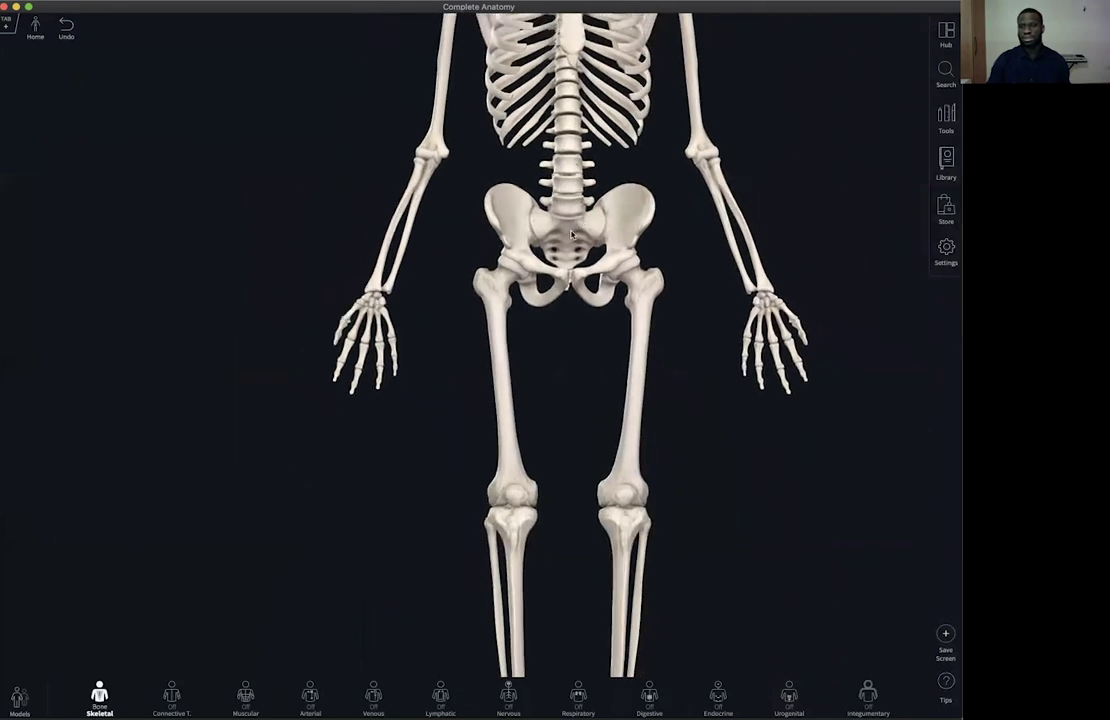
{"action": "right_click_drag", "start_coordinate": [531, 277], "coordinate": [468, 443]}
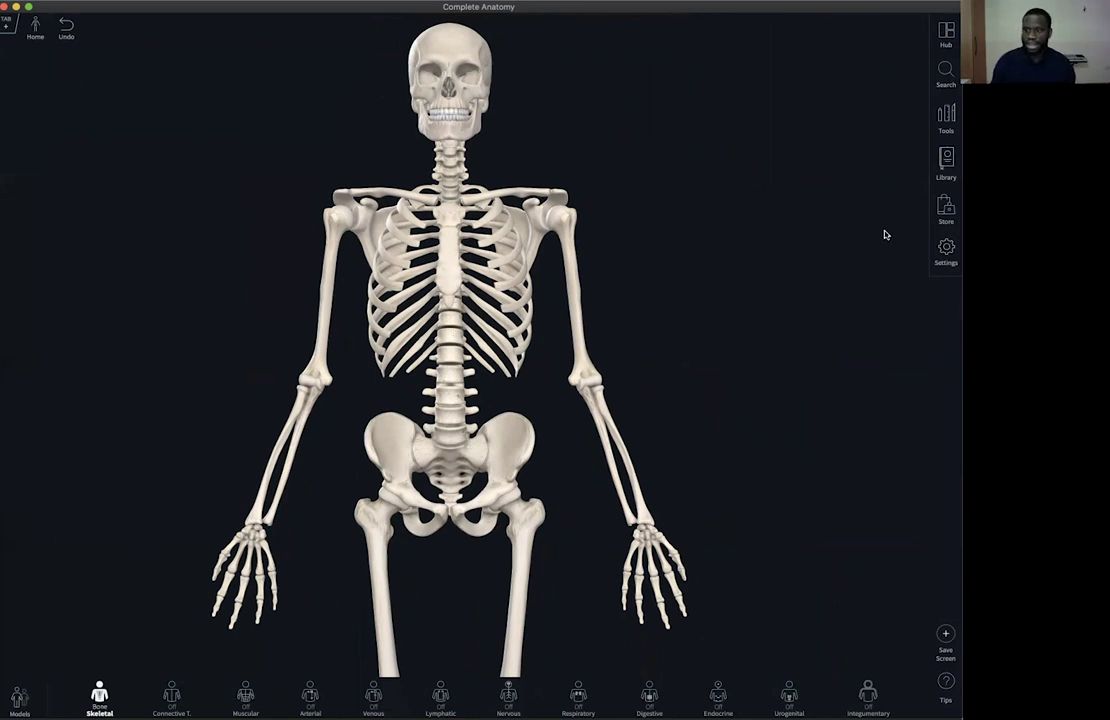
{"action": "left_click", "coordinate": [943, 117]}
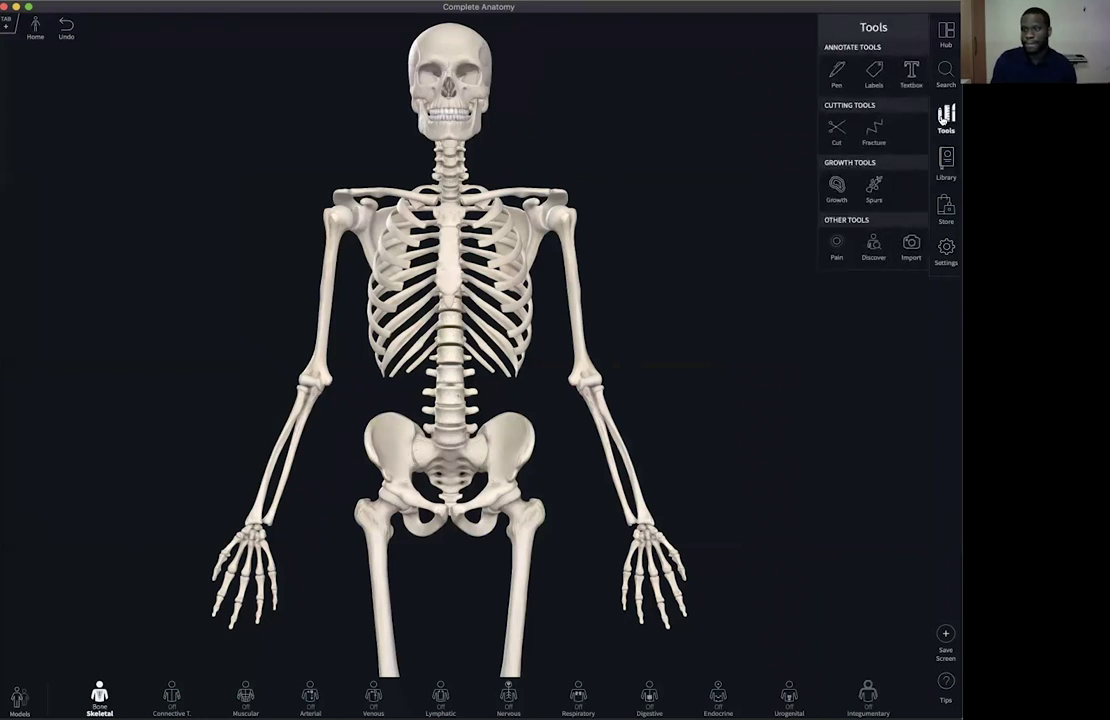
{"action": "left_click", "coordinate": [874, 76]}
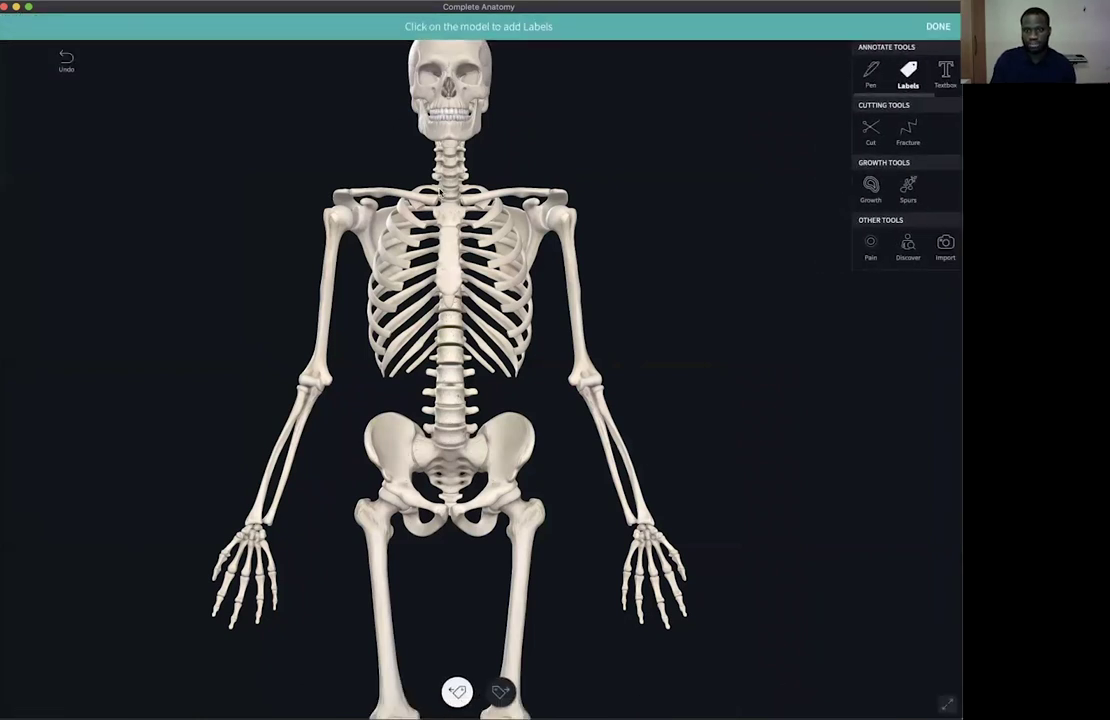
{"action": "left_click", "coordinate": [466, 138]}
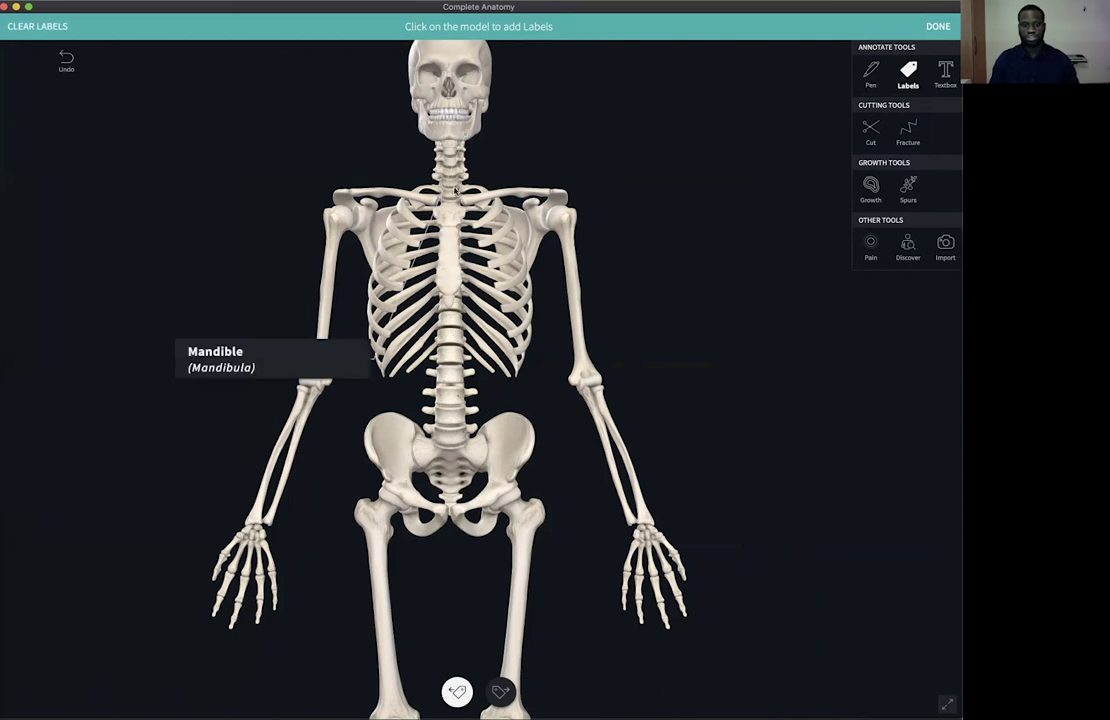
{"action": "left_click_drag", "start_coordinate": [298, 372], "coordinate": [711, 126]}
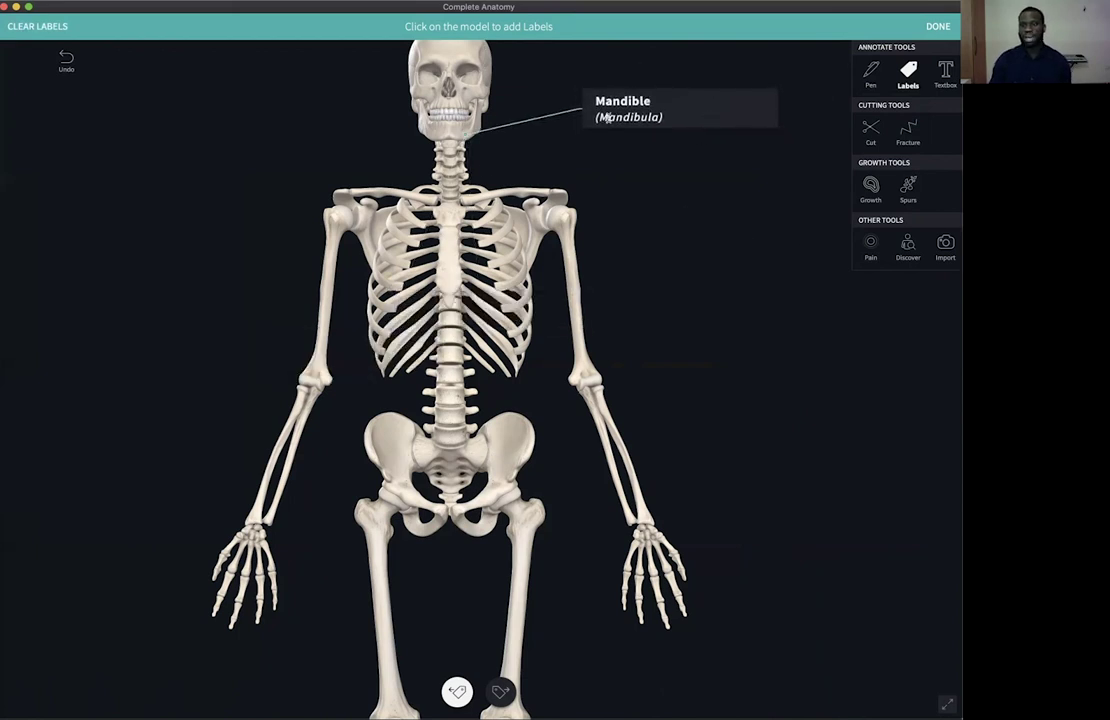
{"action": "left_click", "coordinate": [937, 27]}
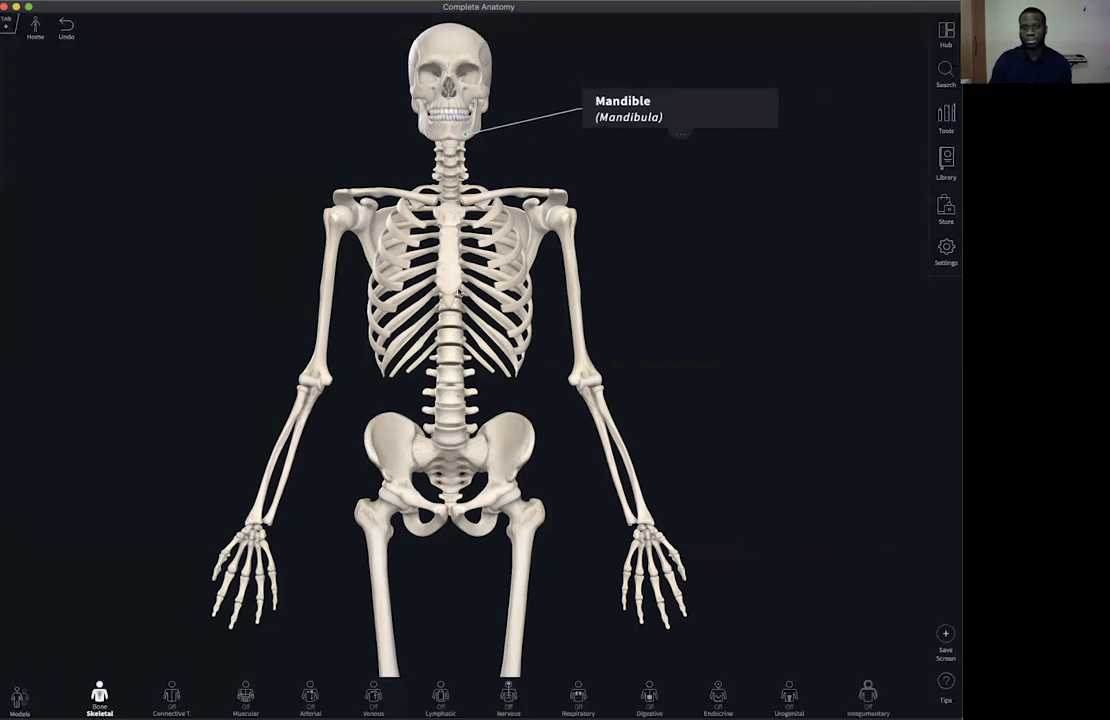
- Label the temporal bone on a close side view of the skull, place the label below the Mandible label, and finish labelling
{"action": "left_click_drag", "start_coordinate": [560, 300], "coordinate": [417, 331]}
{"action": "scroll", "coordinate": [465, 109], "scroll_direction": "up", "scroll_amount": 5}
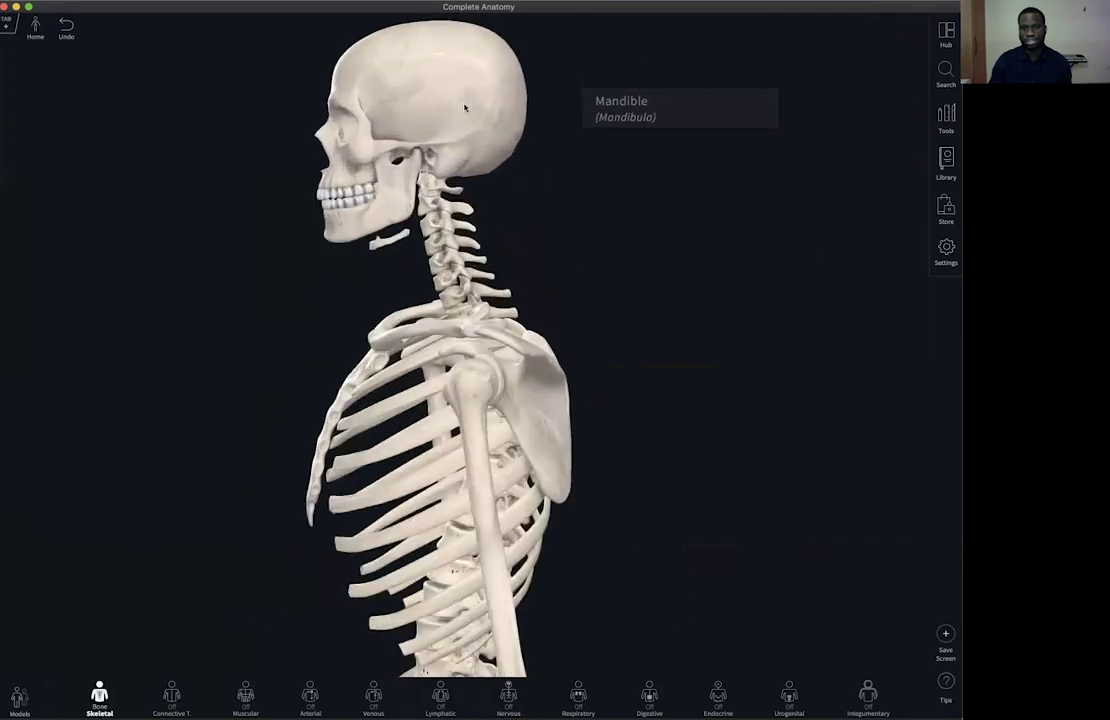
{"action": "scroll", "coordinate": [465, 109], "scroll_direction": "up", "scroll_amount": 5}
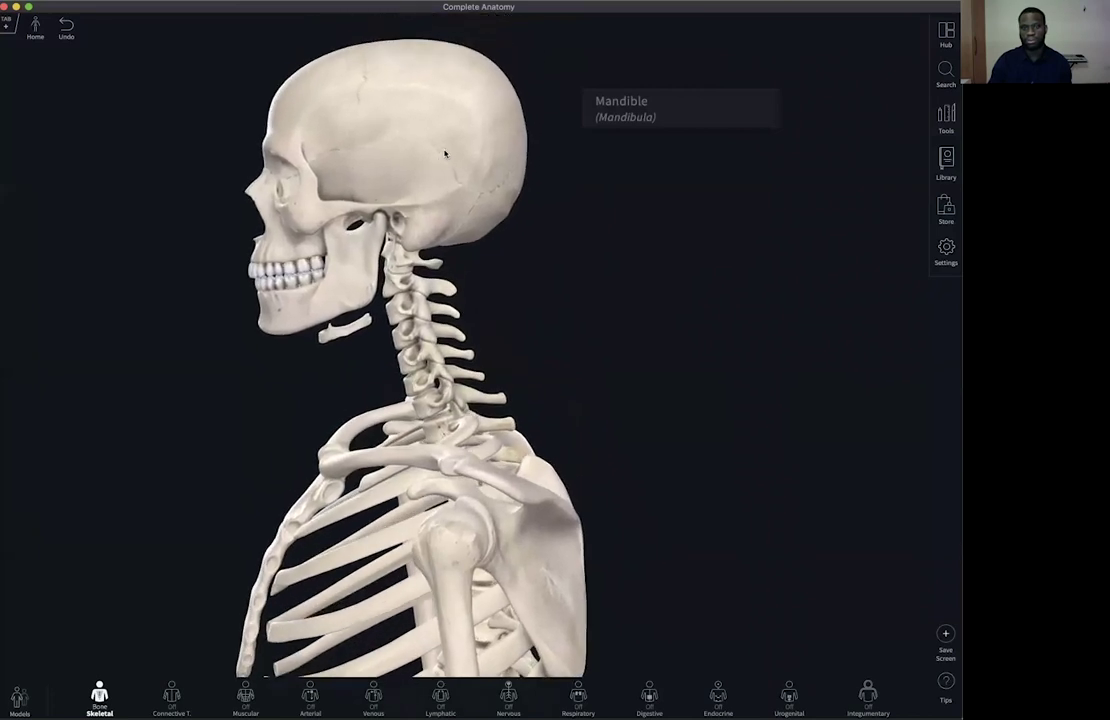
{"action": "left_click", "coordinate": [946, 118]}
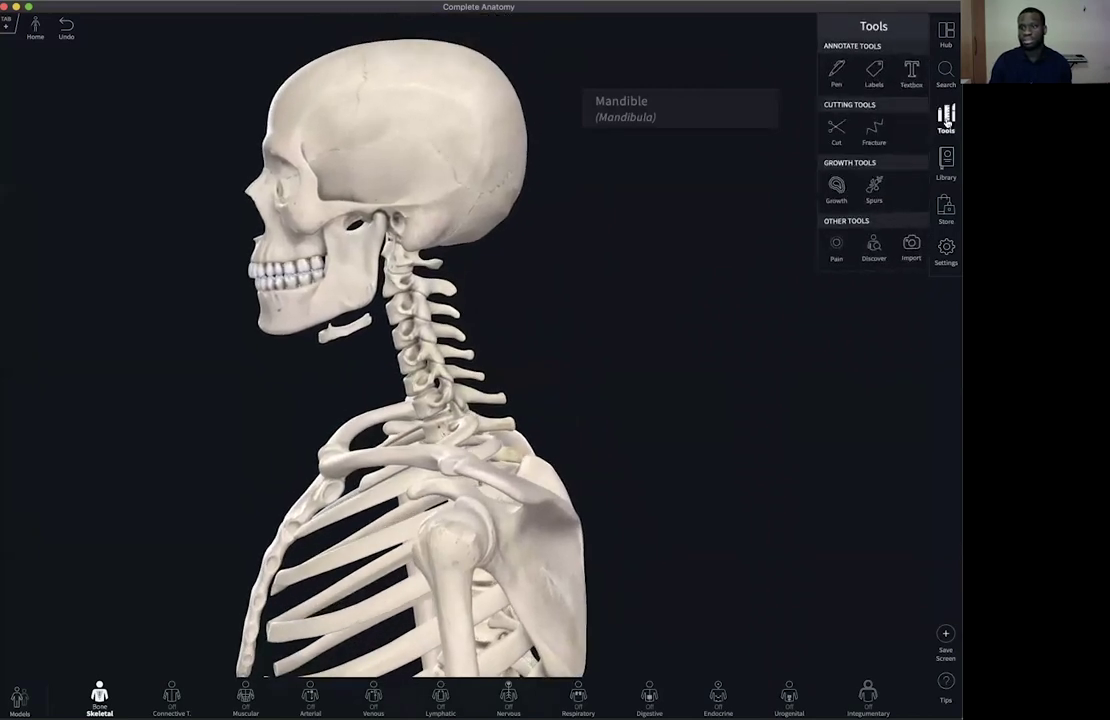
{"action": "left_click", "coordinate": [908, 72]}
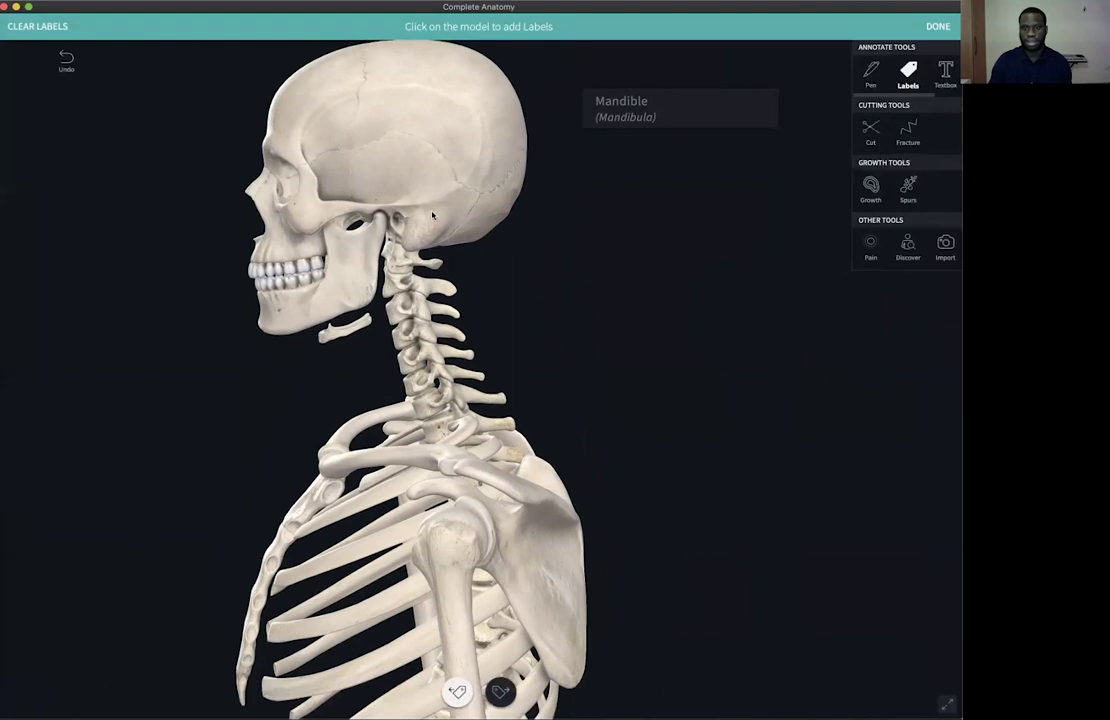
{"action": "left_click", "coordinate": [403, 167]}
{"action": "left_click_drag", "start_coordinate": [193, 318], "coordinate": [717, 266]}
{"action": "left_click_drag", "start_coordinate": [695, 241], "coordinate": [696, 215]}
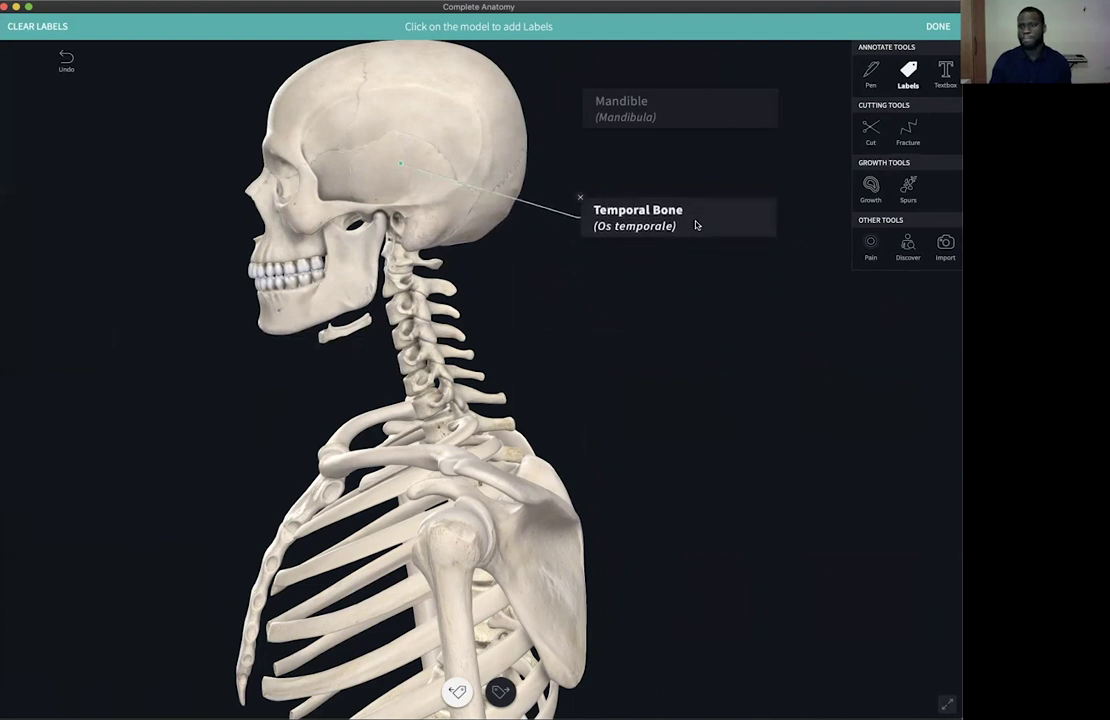
{"action": "left_click", "coordinate": [930, 28]}
- Label the occipital bone on the back view of the skull, place the label below the Temporal Bone label, and finish labelling
{"action": "left_click_drag", "start_coordinate": [442, 232], "coordinate": [325, 233]}
{"action": "right_click_drag", "start_coordinate": [508, 224], "coordinate": [380, 229]}
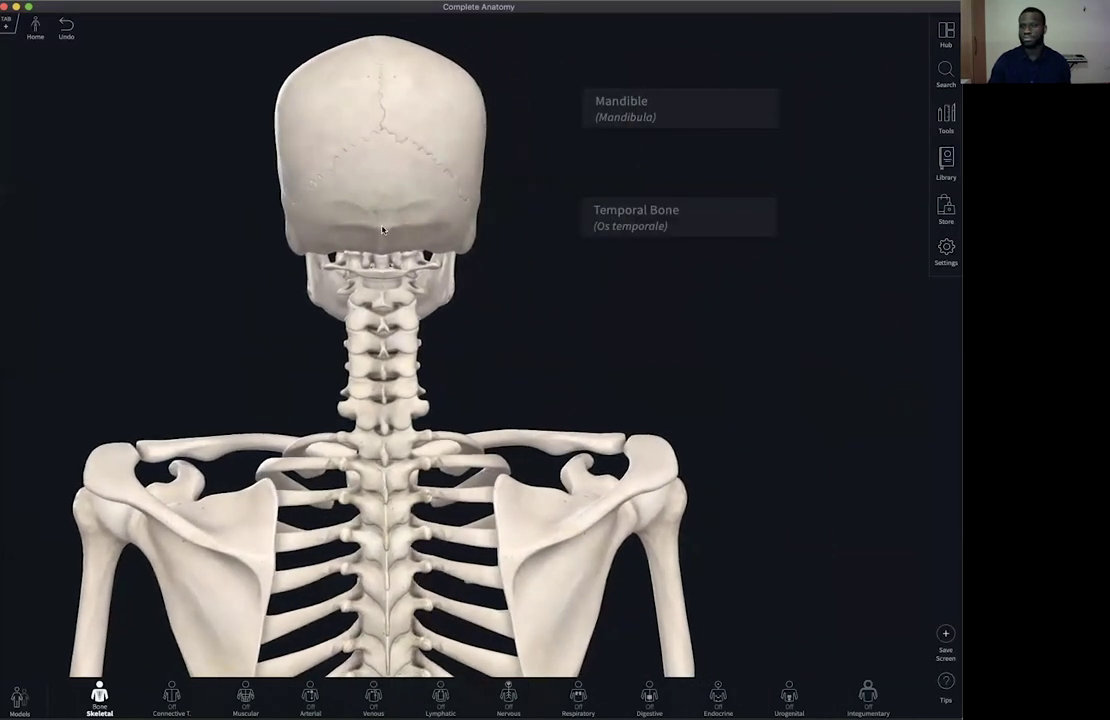
{"action": "left_click", "coordinate": [942, 118]}
{"action": "left_click", "coordinate": [874, 70]}
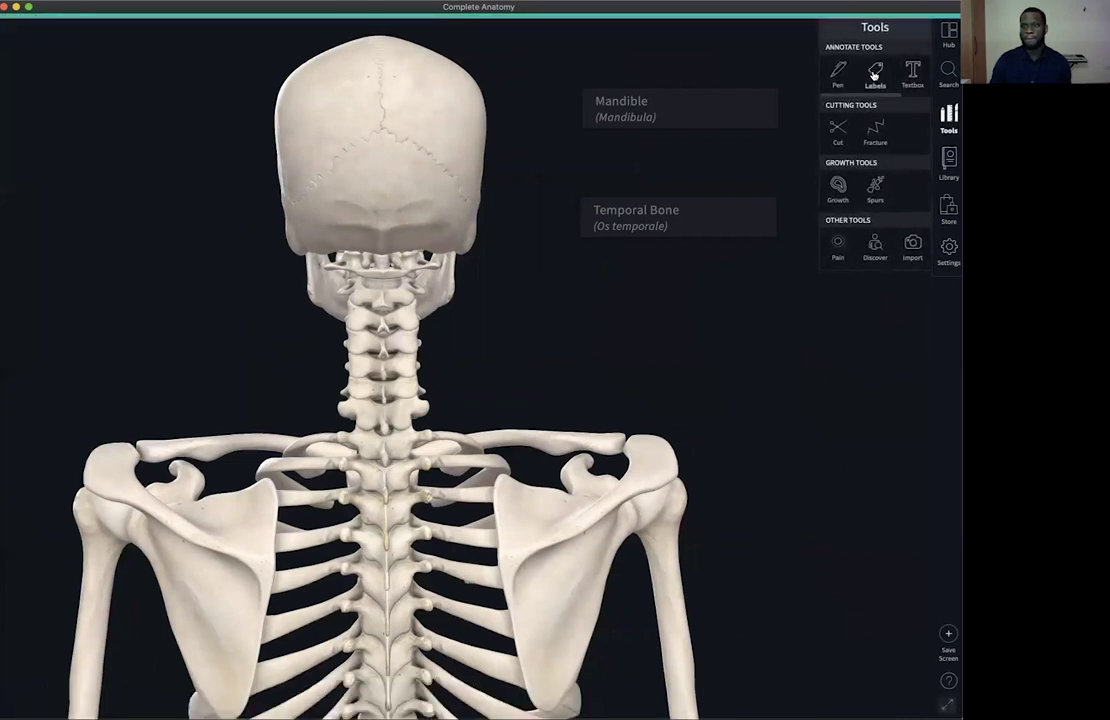
{"action": "left_click", "coordinate": [383, 232]}
{"action": "left_click_drag", "start_coordinate": [218, 369], "coordinate": [731, 364]}
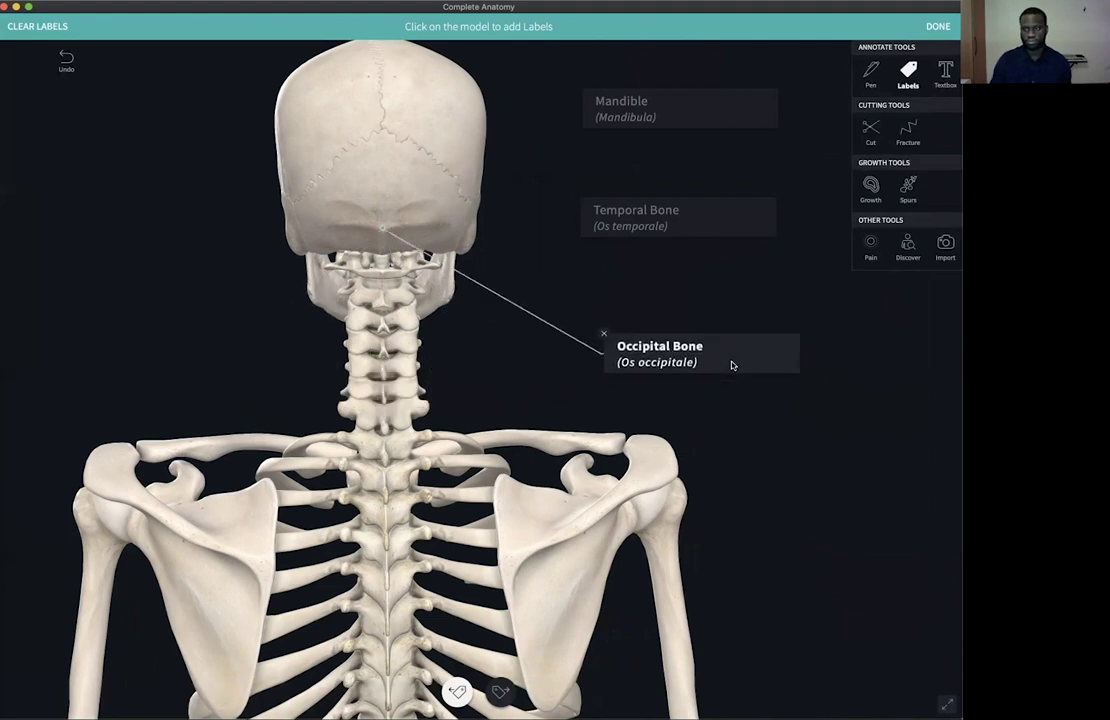
{"action": "left_click", "coordinate": [938, 27]}
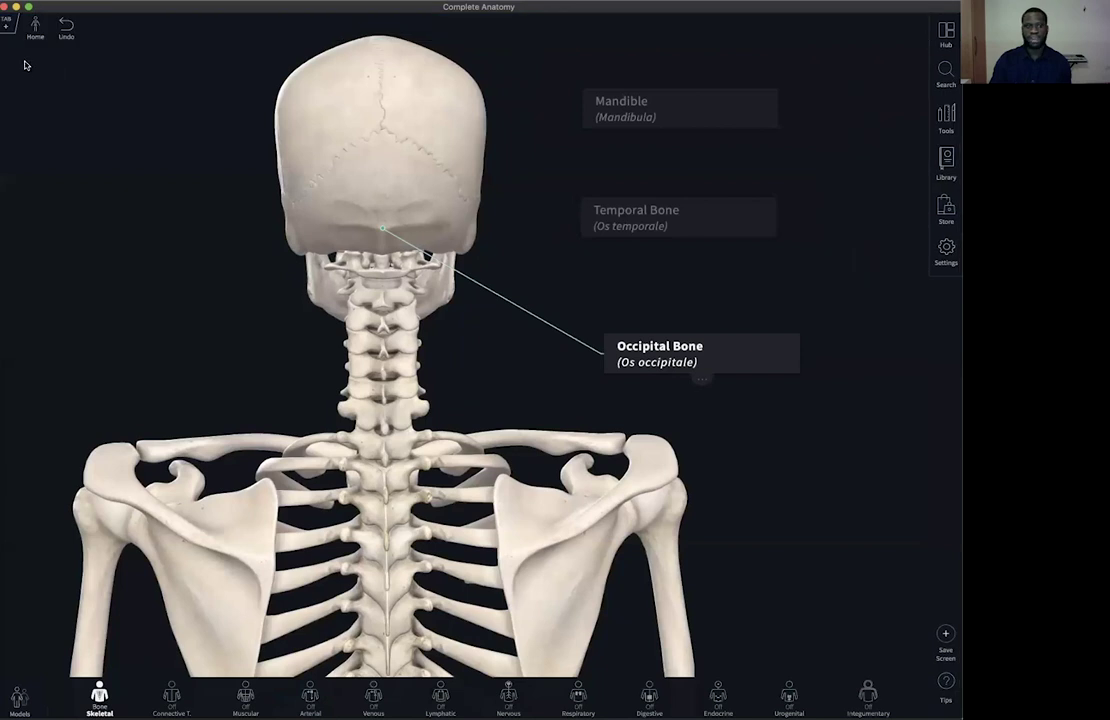
- Reset the model view and recall the saved view of each label in turn: Mandible, Temporal Bone and Occipital Bone
{"action": "left_click", "coordinate": [35, 30]}
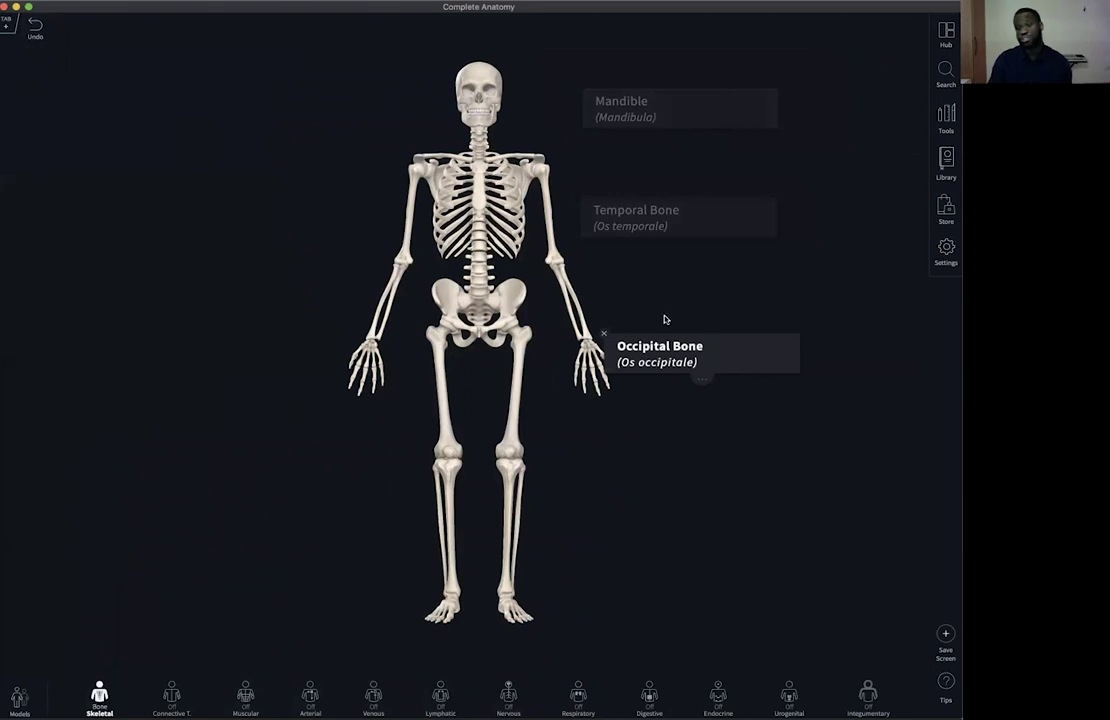
{"action": "left_click", "coordinate": [701, 117]}
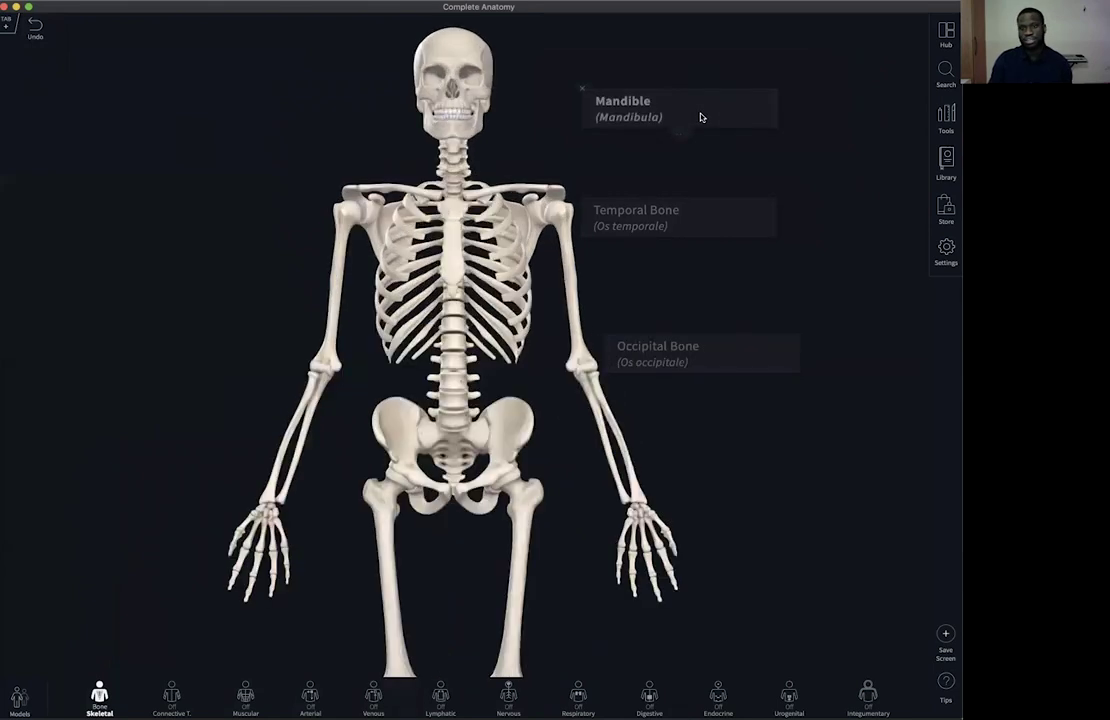
{"action": "left_click", "coordinate": [708, 232]}
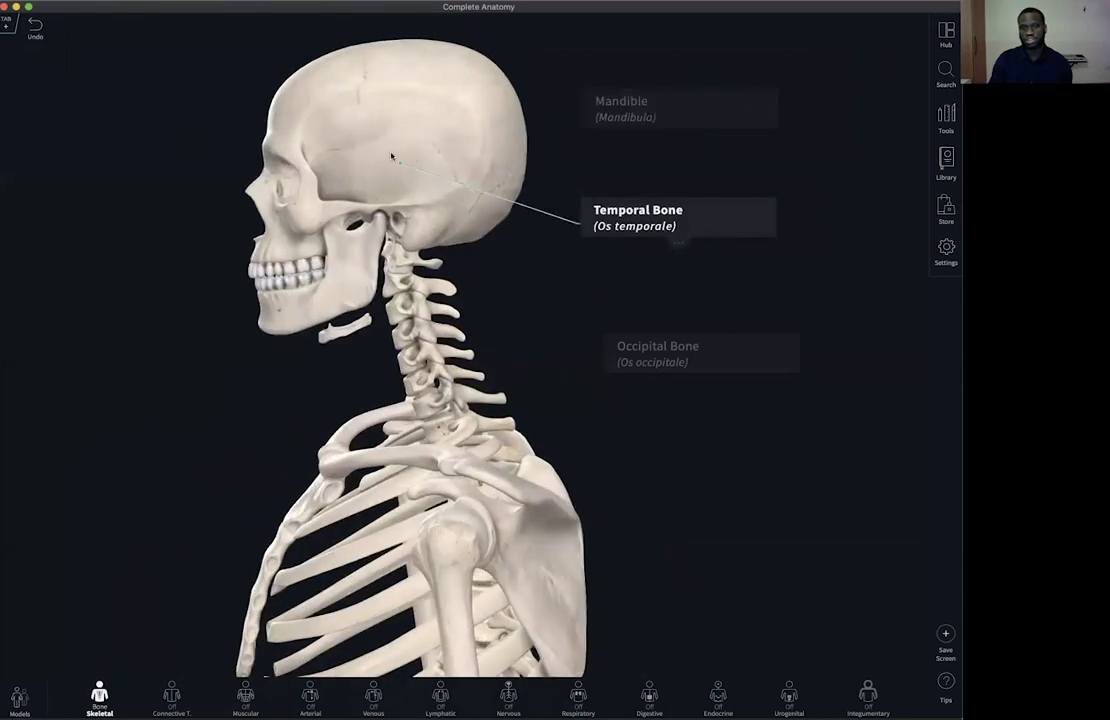
{"action": "left_click", "coordinate": [728, 362]}
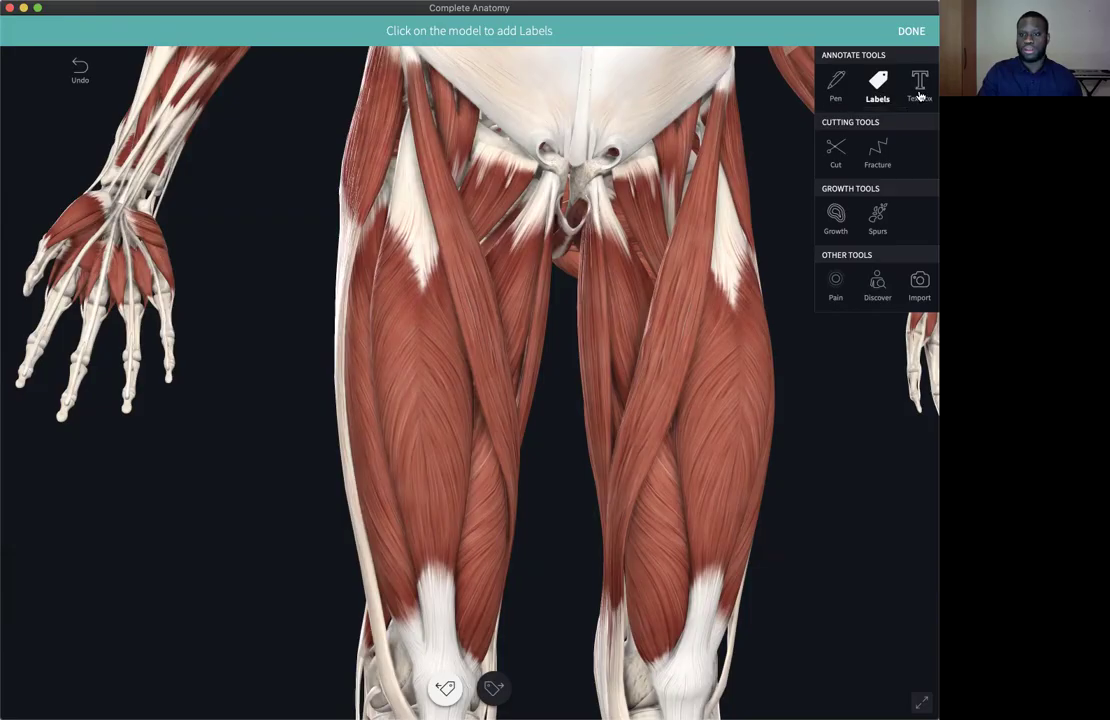
- Add a text box beside the thigh muscles containing the text "Learning outcomes"
{"action": "left_click", "coordinate": [920, 96]}
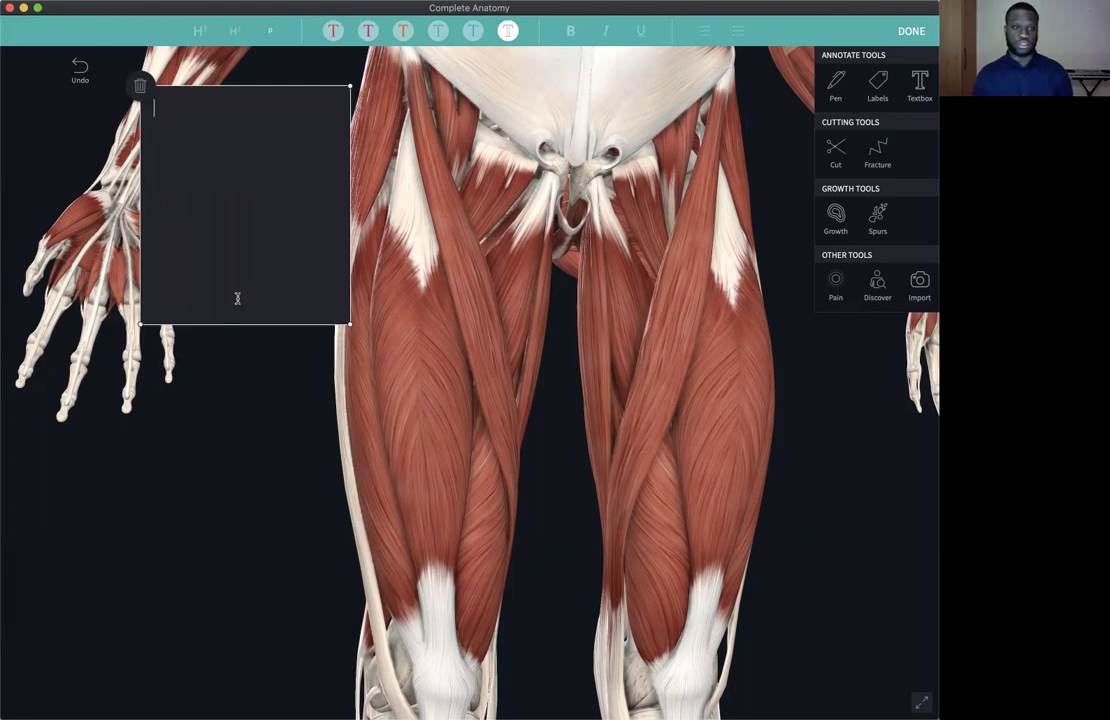
{"action": "type", "text": "Learnig"}
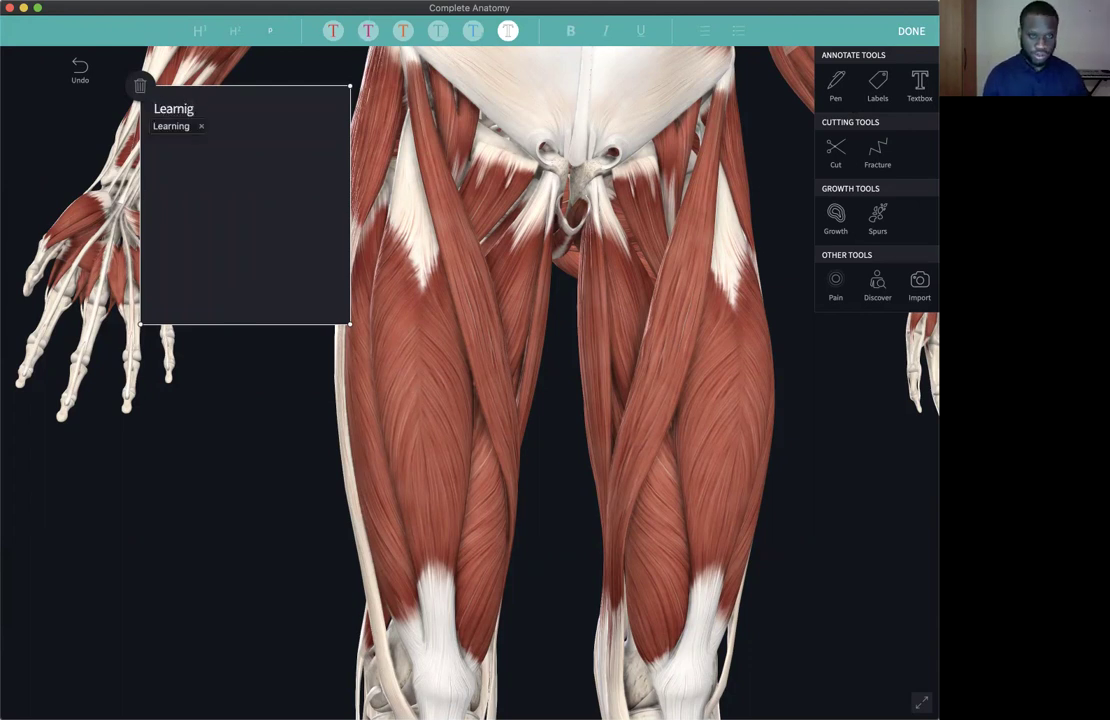
{"action": "key", "text": "BackSpace"}
{"action": "type", "text": "ng outcomes"}
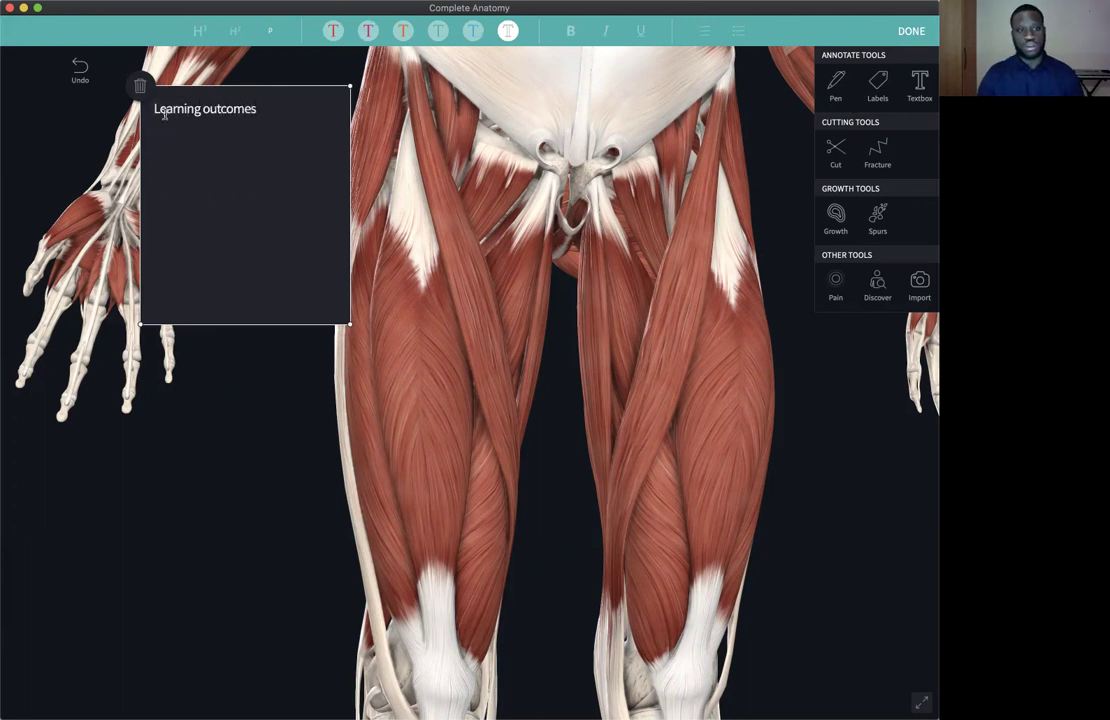
- Format the "Learning outcomes" text as bold, italic and pink at the largest heading level (H1)
{"action": "left_click_drag", "start_coordinate": [151, 108], "coordinate": [266, 109]}
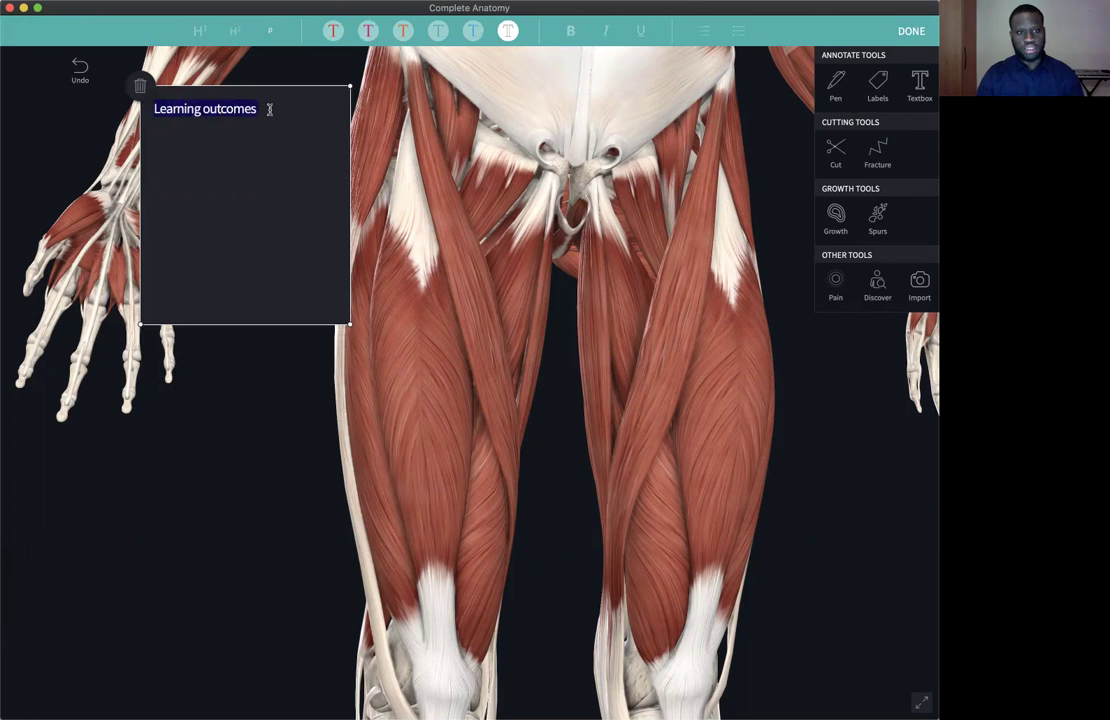
{"action": "left_click", "coordinate": [571, 33]}
{"action": "left_click", "coordinate": [605, 33]}
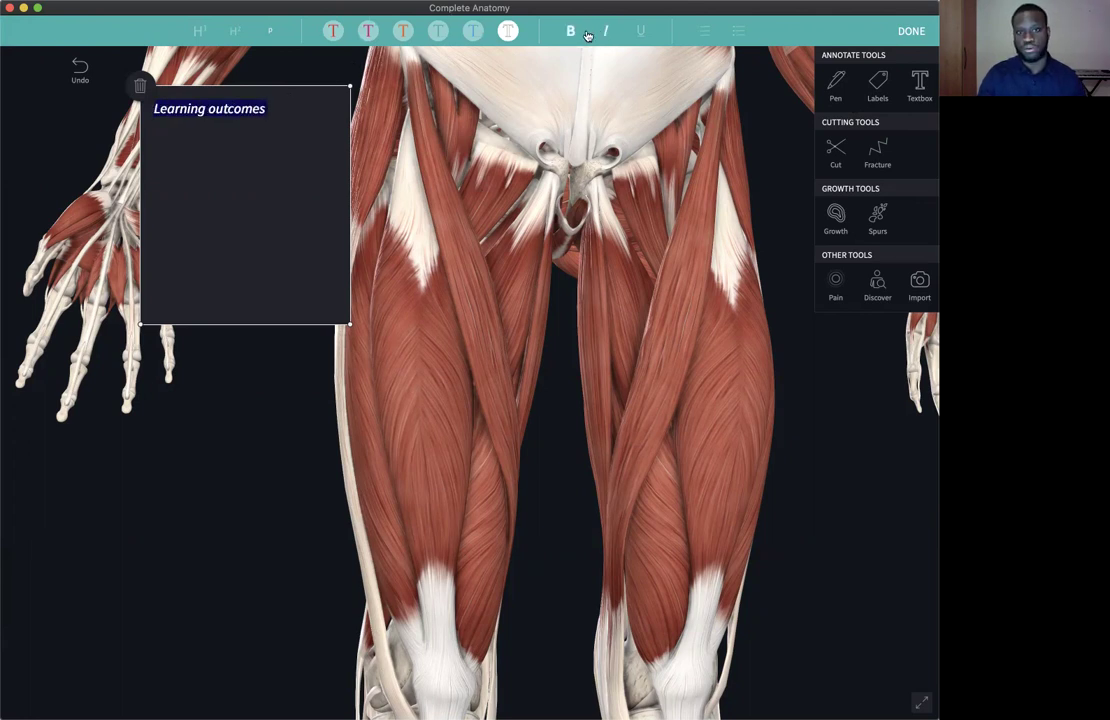
{"action": "left_click", "coordinate": [367, 33]}
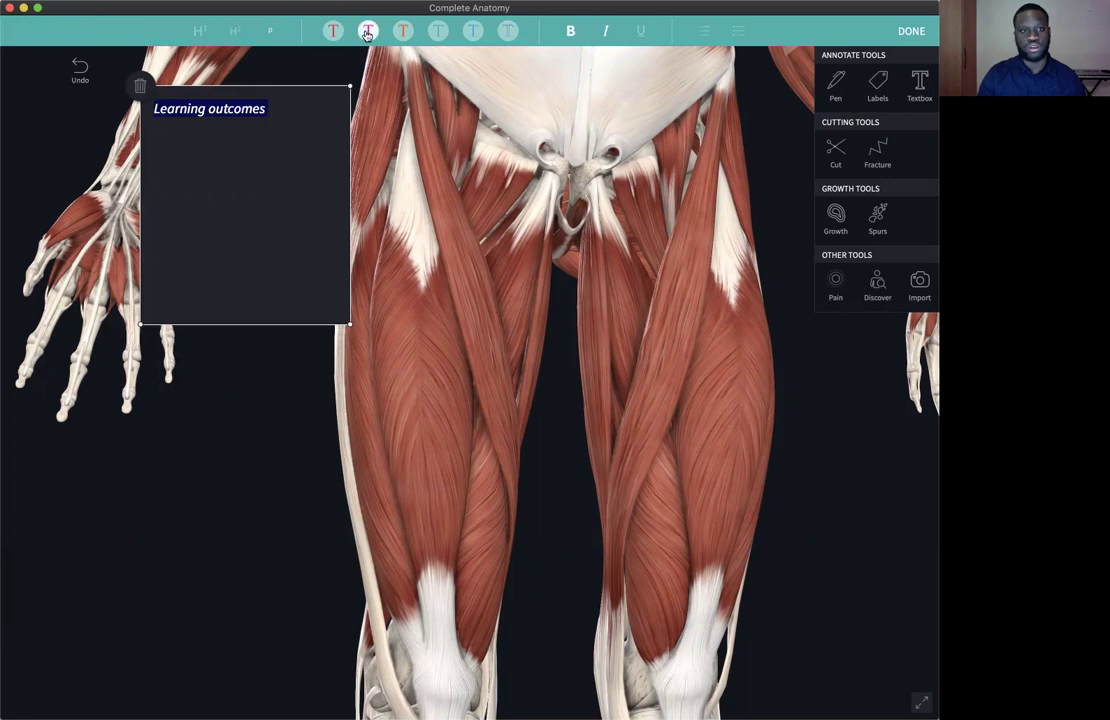
{"action": "left_click", "coordinate": [183, 194]}
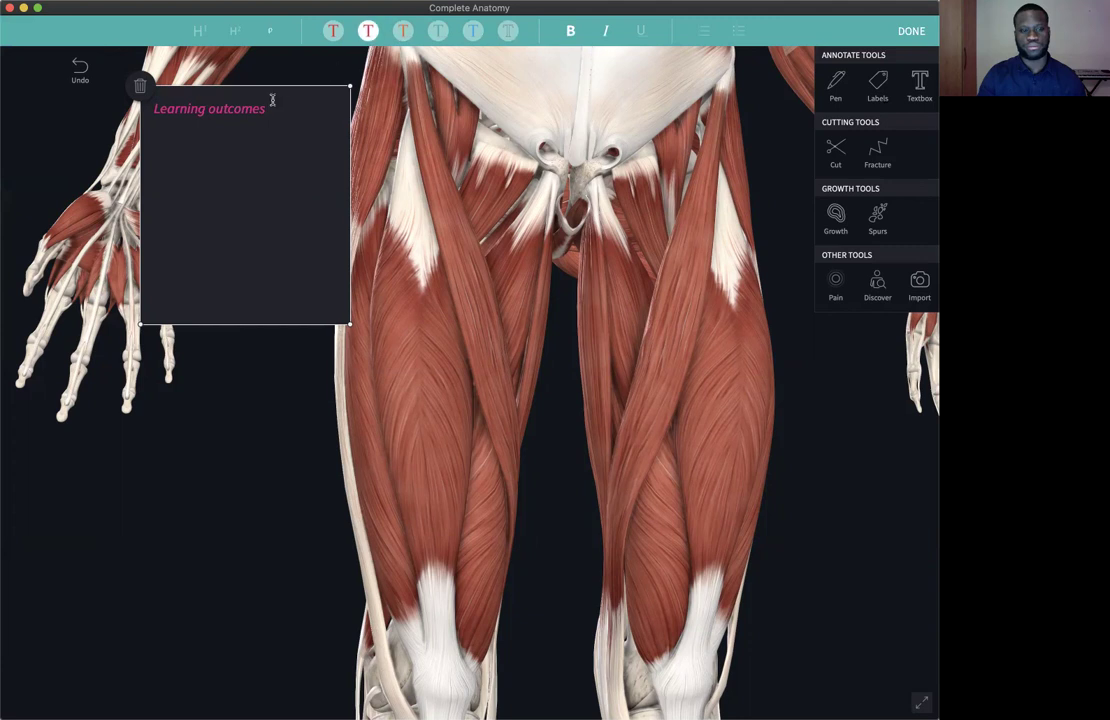
{"action": "triple_click", "coordinate": [172, 112]}
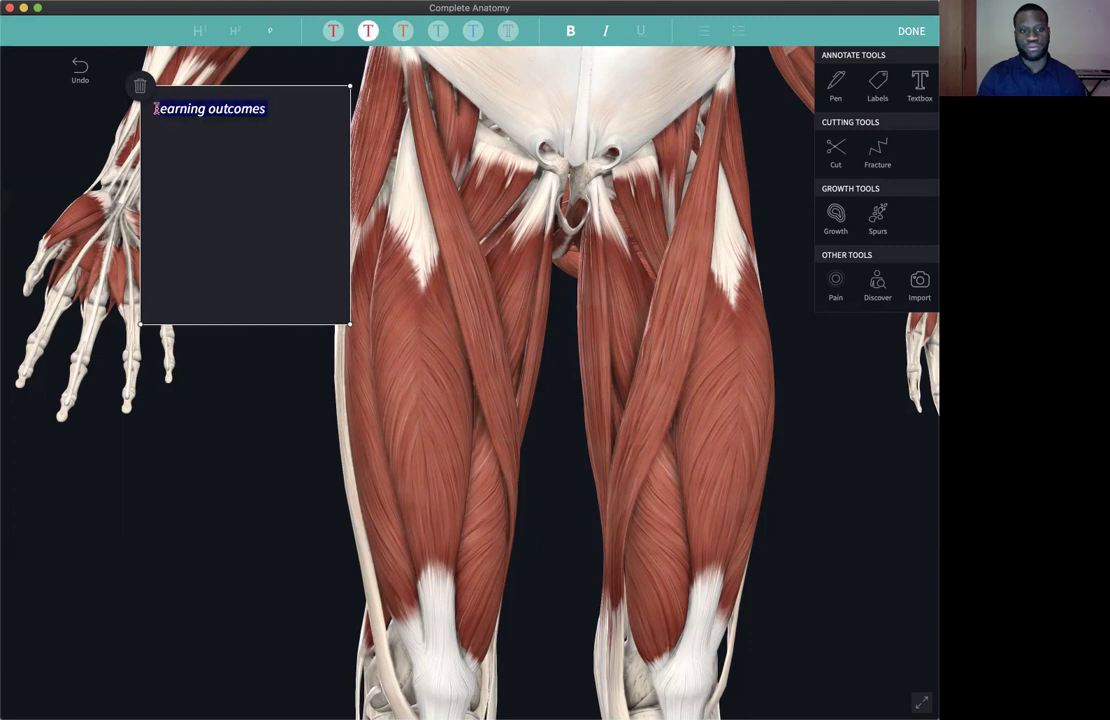
{"action": "left_click", "coordinate": [196, 31]}
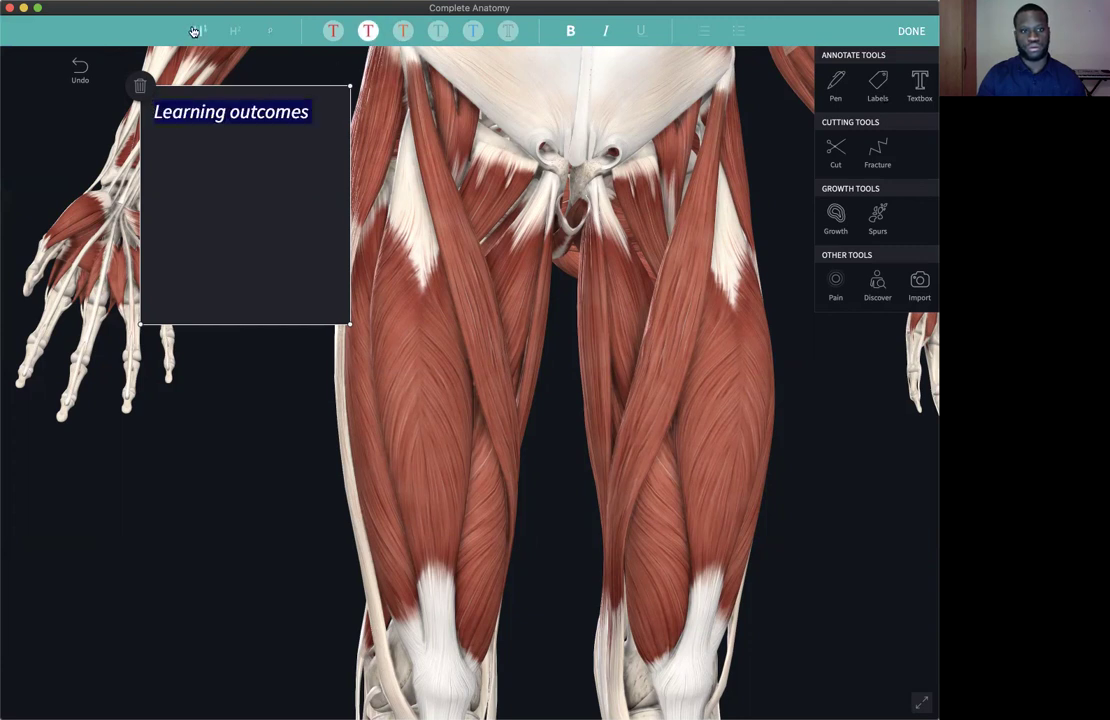
- Finish editing the "Learning outcomes" text box, move it away from the thigh over the hand, and delete it
{"action": "left_click", "coordinate": [198, 418]}
{"action": "left_click_drag", "start_coordinate": [248, 220], "coordinate": [204, 218]}
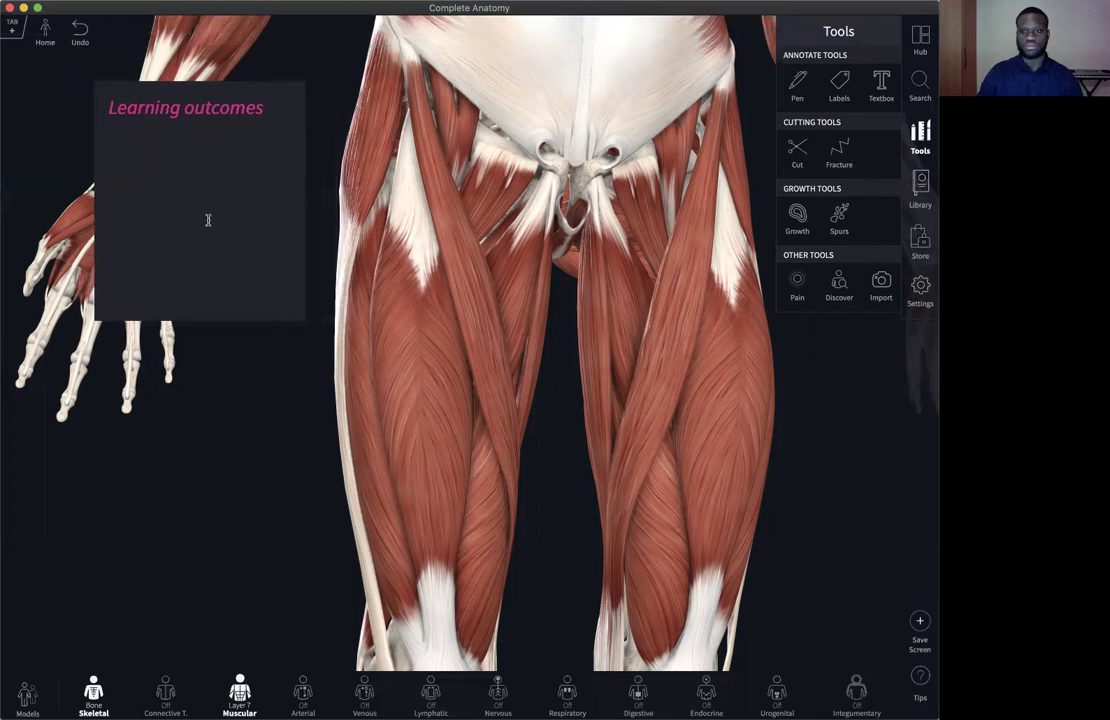
{"action": "left_click", "coordinate": [98, 86]}
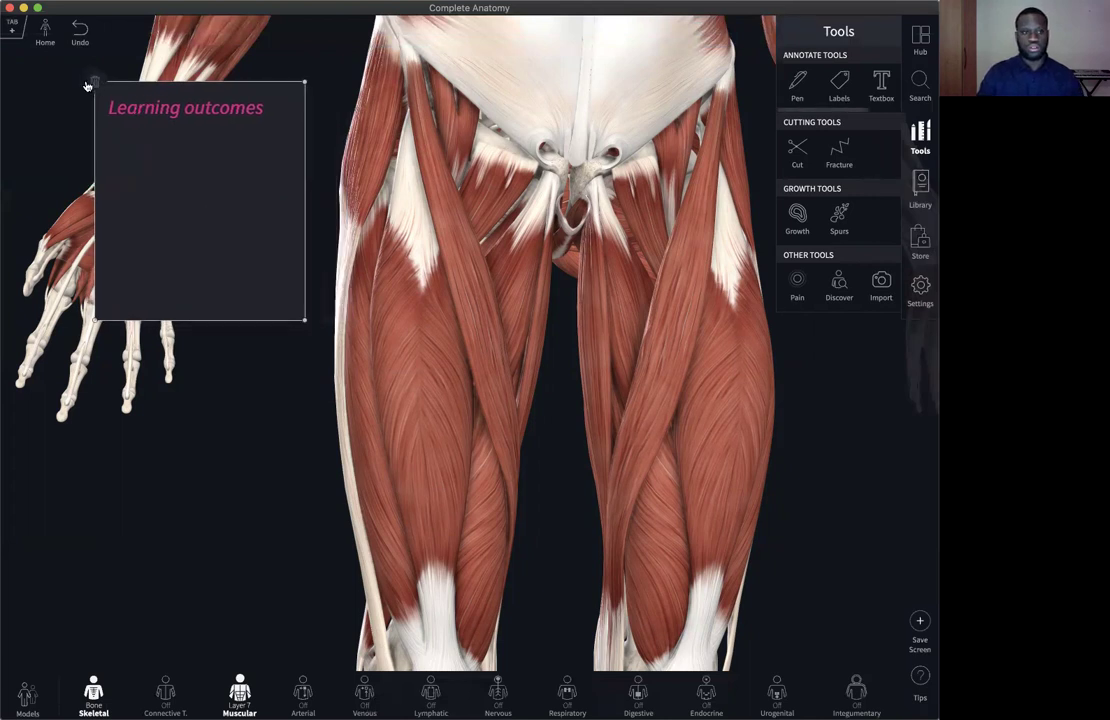
{"action": "left_click", "coordinate": [96, 84]}
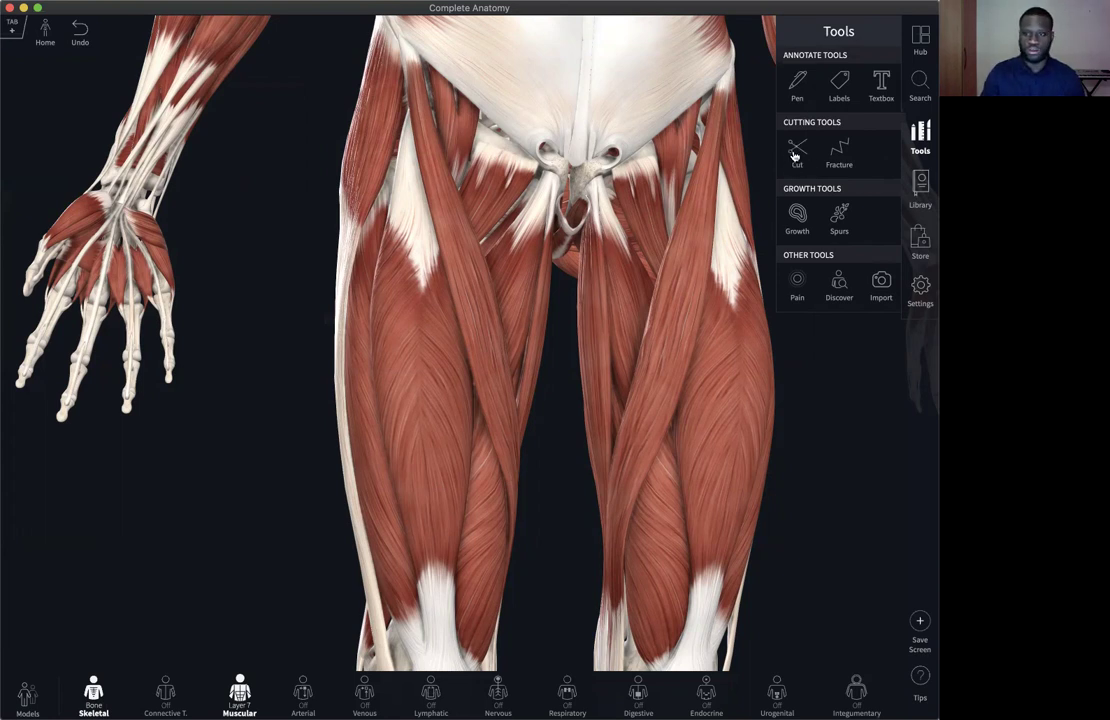
- Cut the right rectus femoris with a single incision line across its lower half and remove the part above the line
{"action": "left_click", "coordinate": [798, 150]}
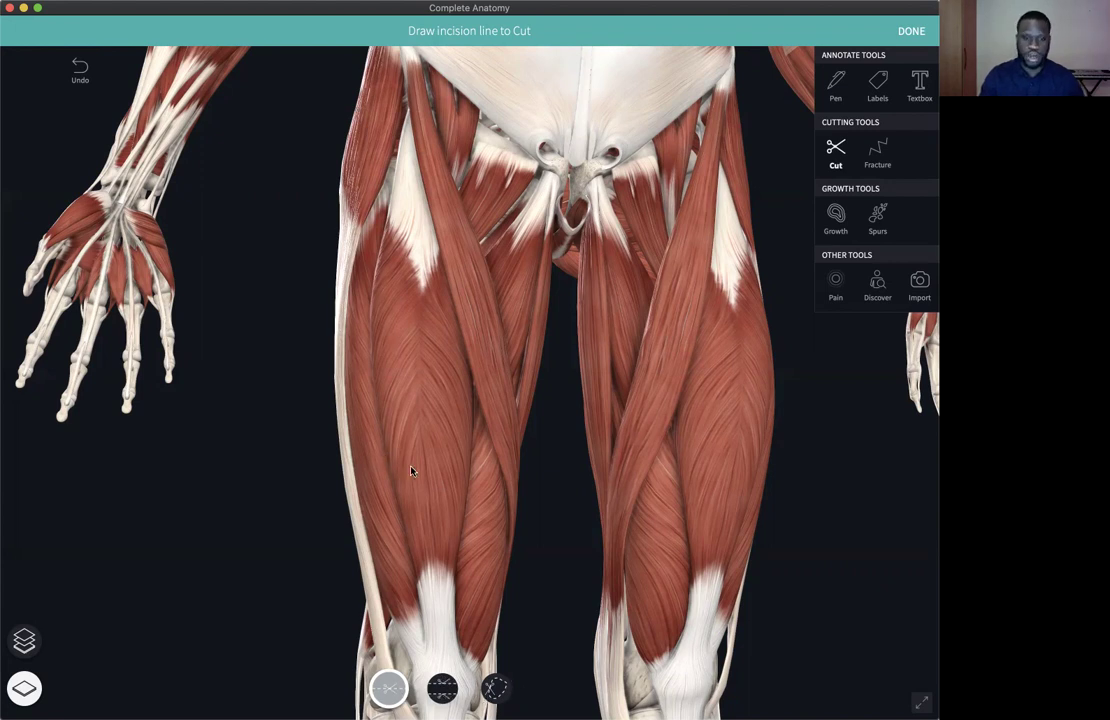
{"action": "left_click_drag", "start_coordinate": [391, 458], "coordinate": [470, 448]}
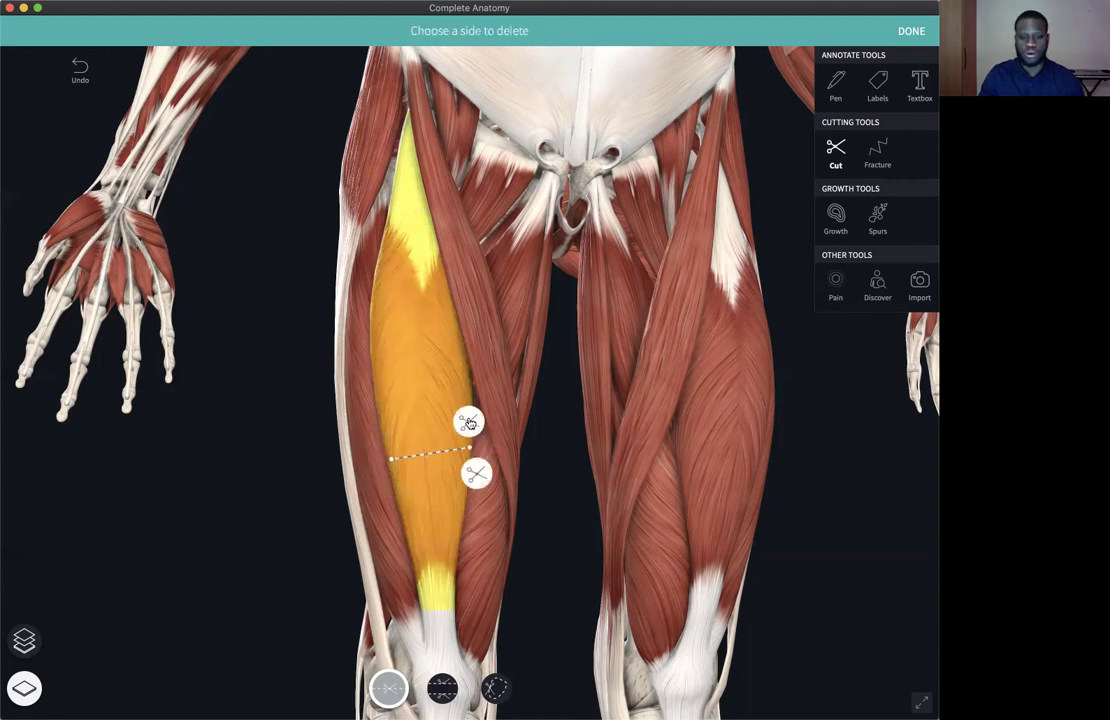
{"action": "left_click", "coordinate": [471, 432]}
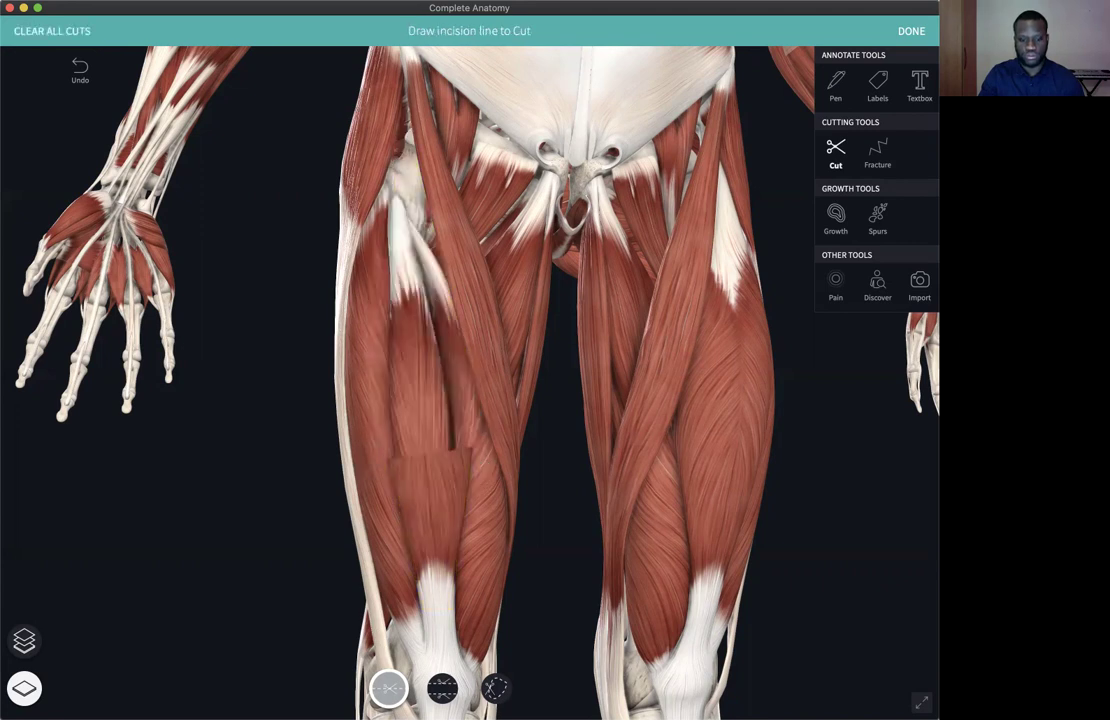
- Cut a section out of the middle of the right sartorius between two incision lines and finish the cut
{"action": "left_click", "coordinate": [439, 691]}
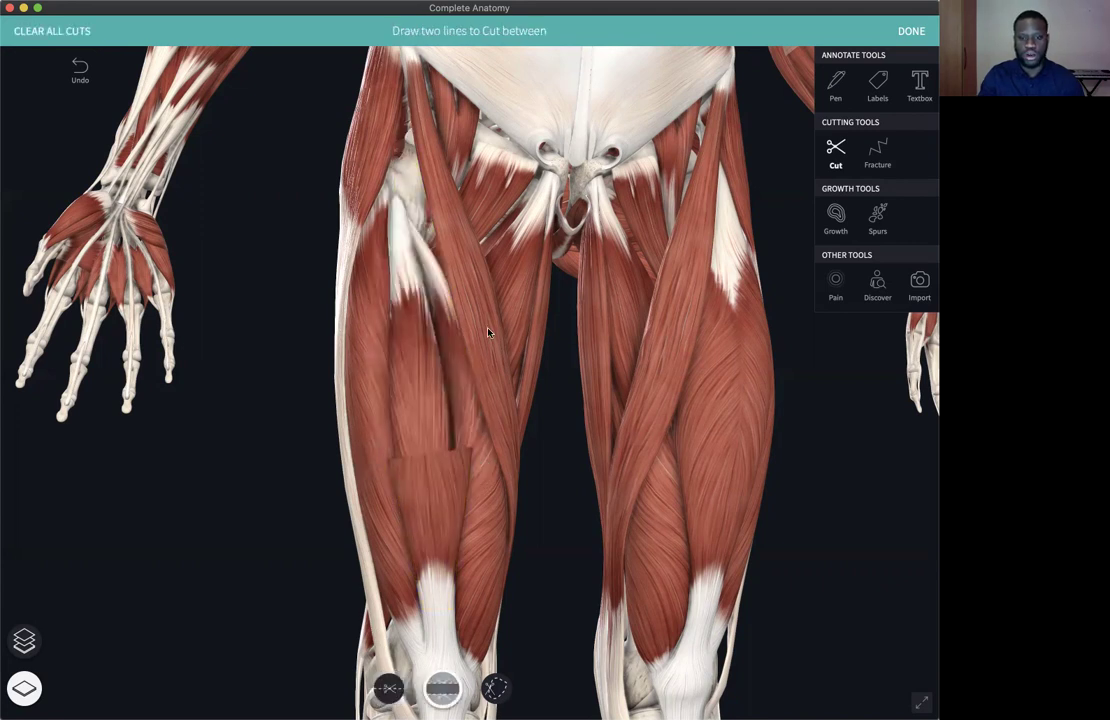
{"action": "left_click_drag", "start_coordinate": [463, 330], "coordinate": [497, 312]}
{"action": "left_click_drag", "start_coordinate": [473, 372], "coordinate": [506, 362]}
{"action": "scroll", "coordinate": [495, 335], "scroll_direction": "up", "scroll_amount": 5}
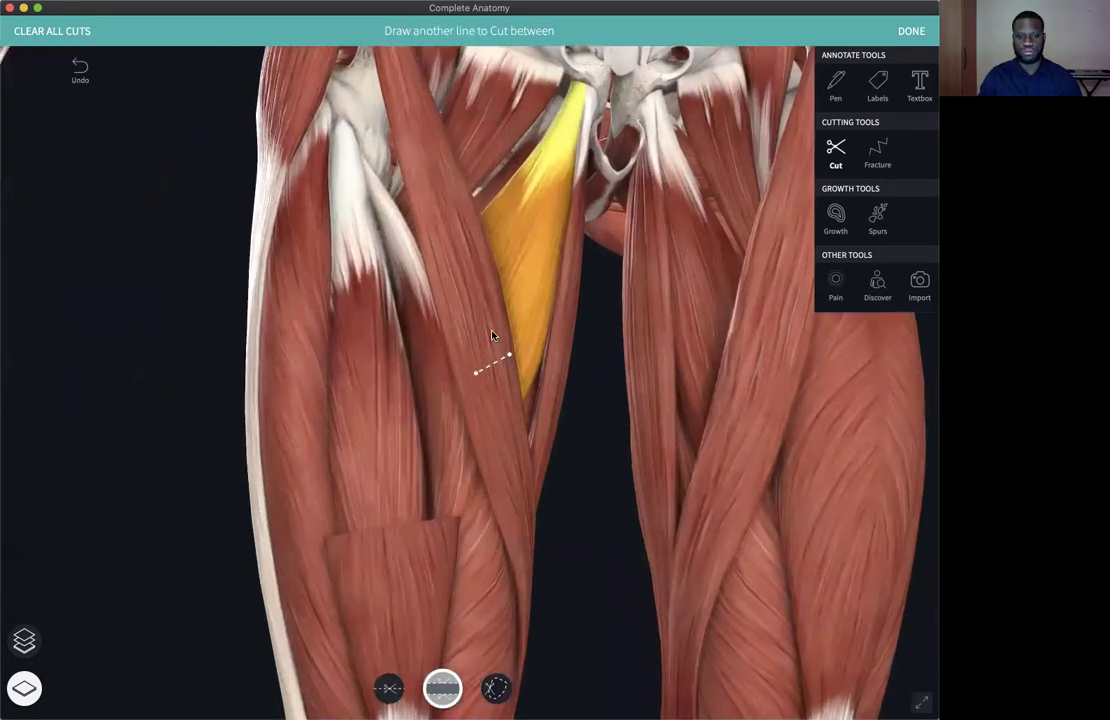
{"action": "left_click_drag", "start_coordinate": [411, 295], "coordinate": [492, 273]}
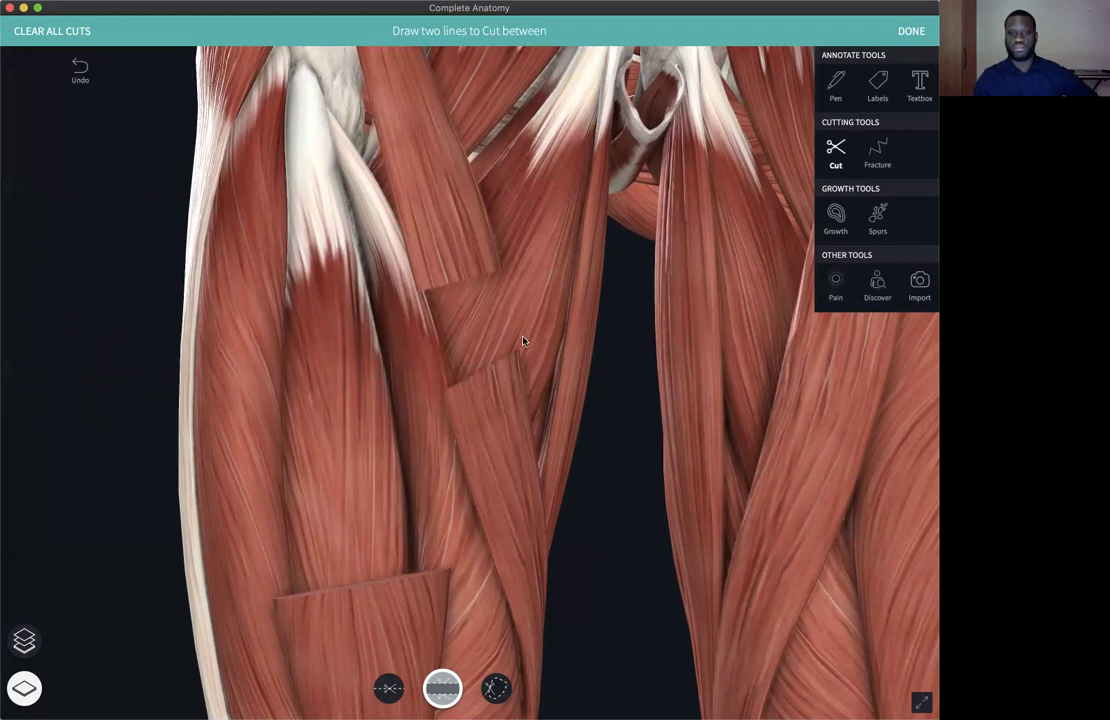
{"action": "scroll", "coordinate": [520, 341], "scroll_direction": "down", "scroll_amount": 3}
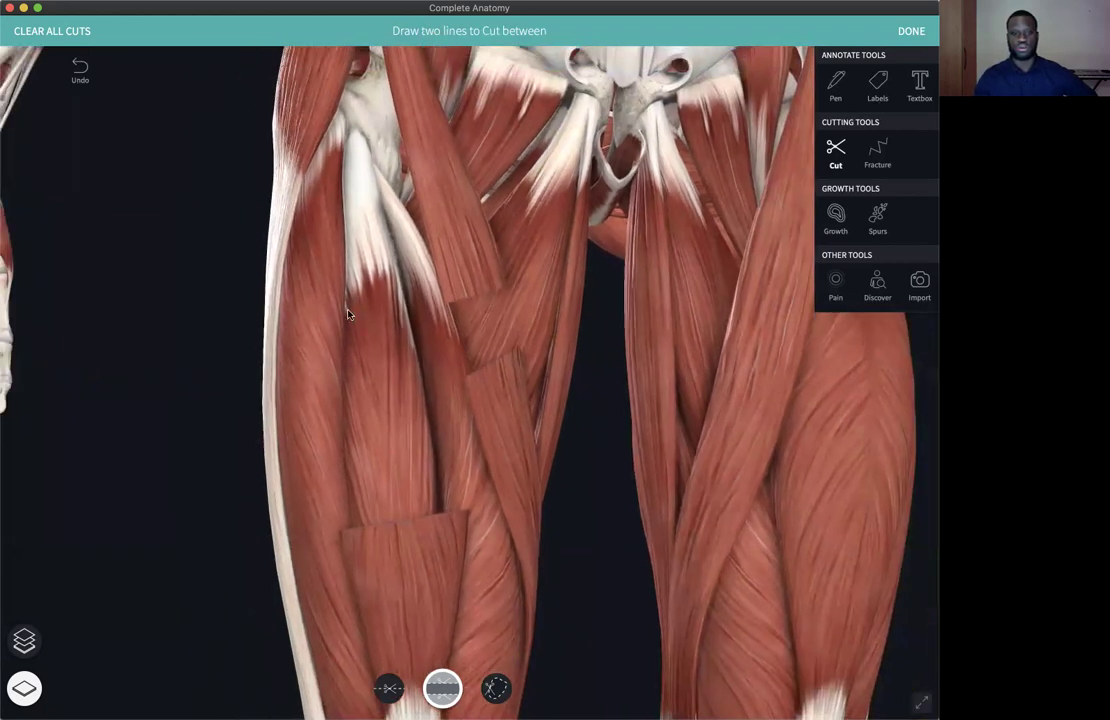
{"action": "scroll", "coordinate": [348, 314], "scroll_direction": "down", "scroll_amount": 5}
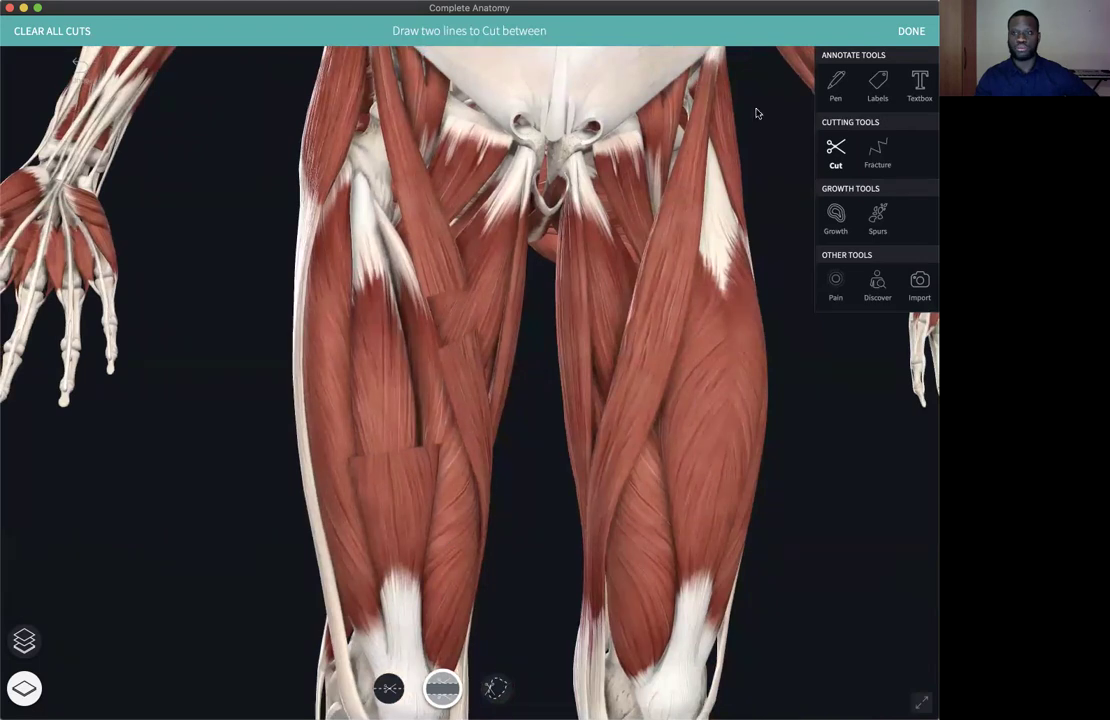
{"action": "left_click", "coordinate": [911, 32]}
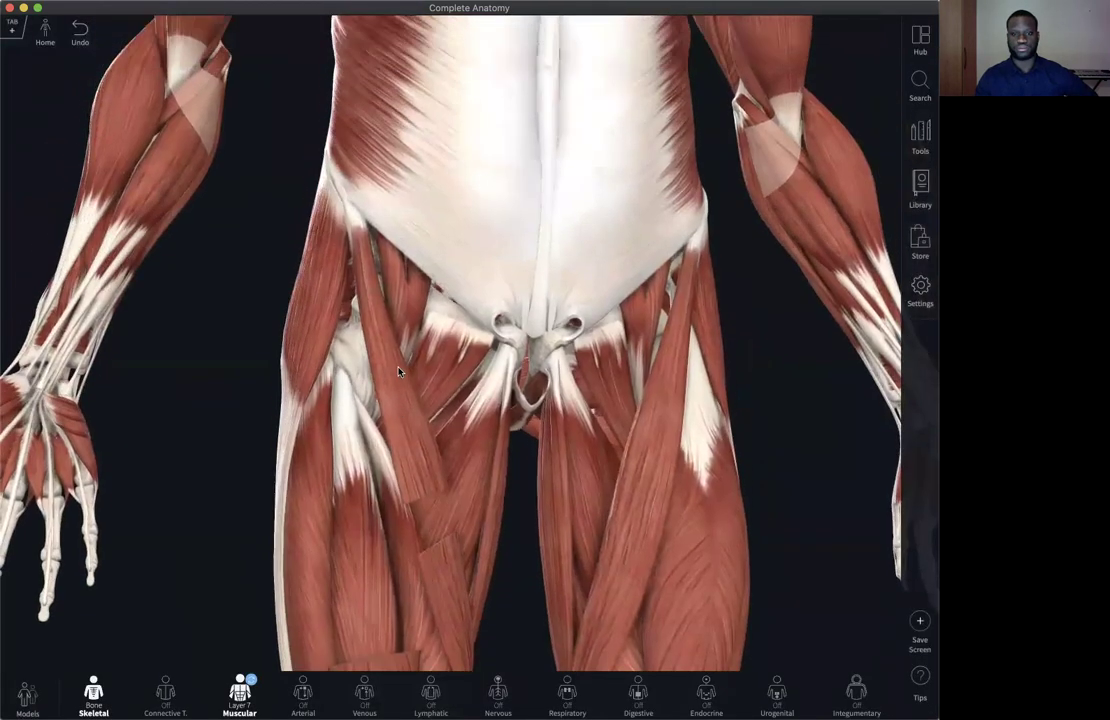
- Cut a small circular hole in the white aponeurosis on the right side of the lower abdomen and finish cutting
{"action": "left_click", "coordinate": [921, 143]}
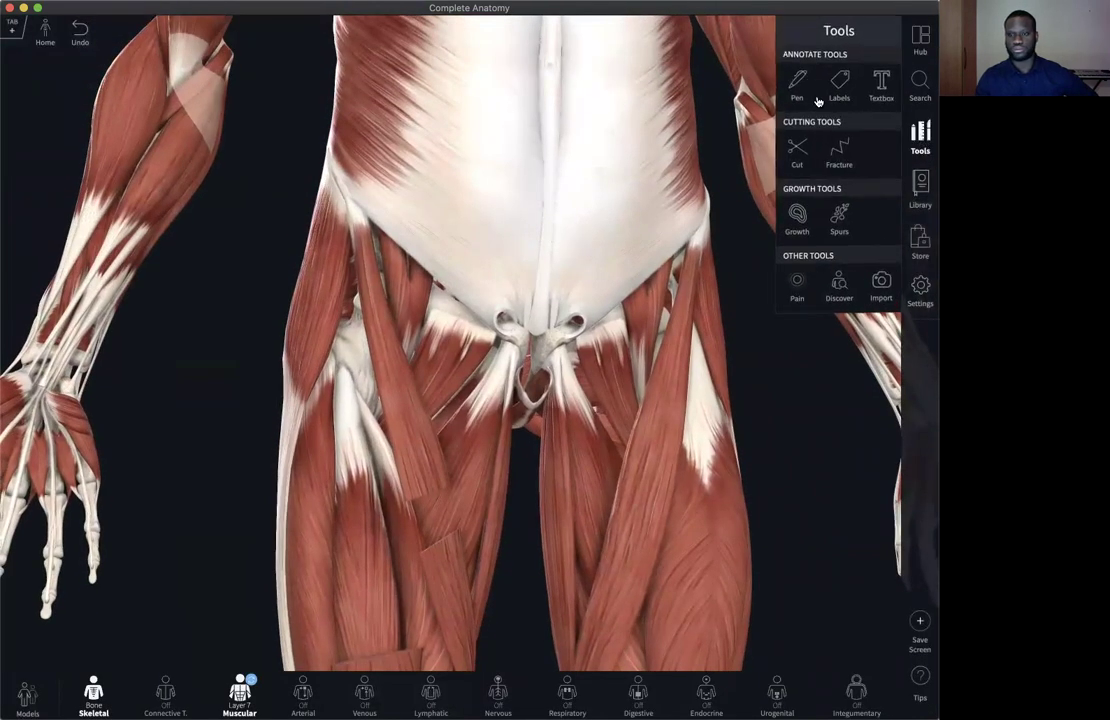
{"action": "left_click", "coordinate": [799, 152]}
{"action": "left_click", "coordinate": [492, 690]}
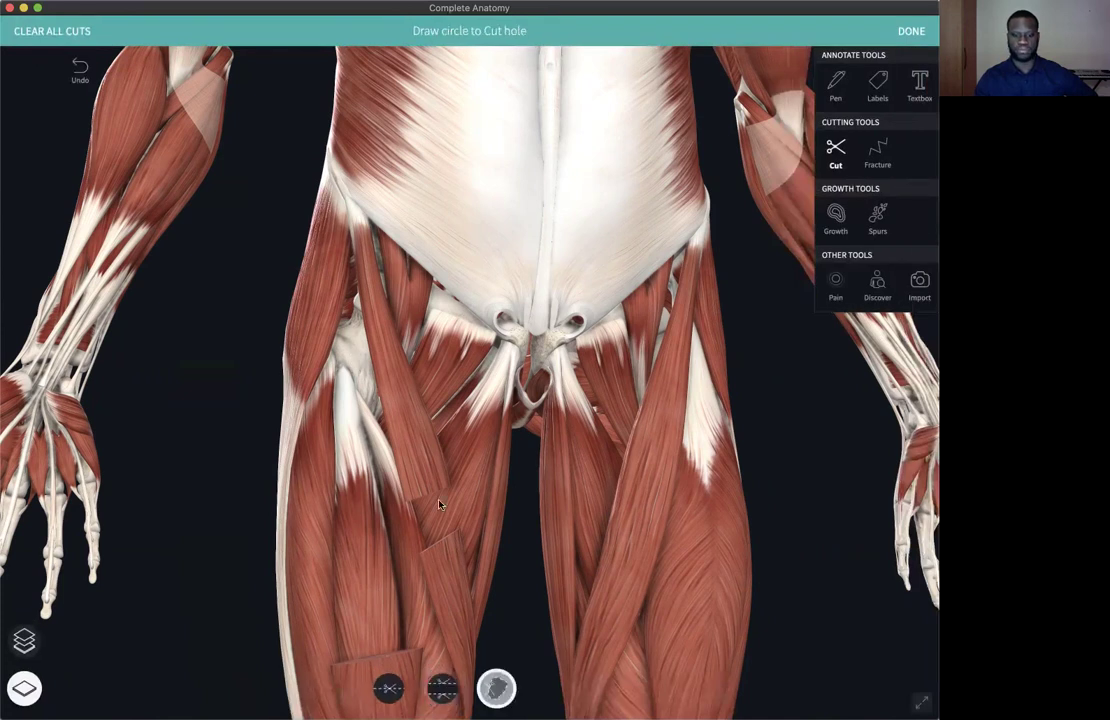
{"action": "mouse_move", "coordinate": [488, 190]}
{"action": "left_mouse_down"}
{"action": "mouse_move", "coordinate": [440, 179]}
{"action": "mouse_move", "coordinate": [429, 205]}
{"action": "mouse_move", "coordinate": [439, 226]}
{"action": "mouse_move", "coordinate": [470, 240]}
{"action": "mouse_move", "coordinate": [494, 229]}
{"action": "mouse_move", "coordinate": [484, 187]}
{"action": "left_mouse_up"}
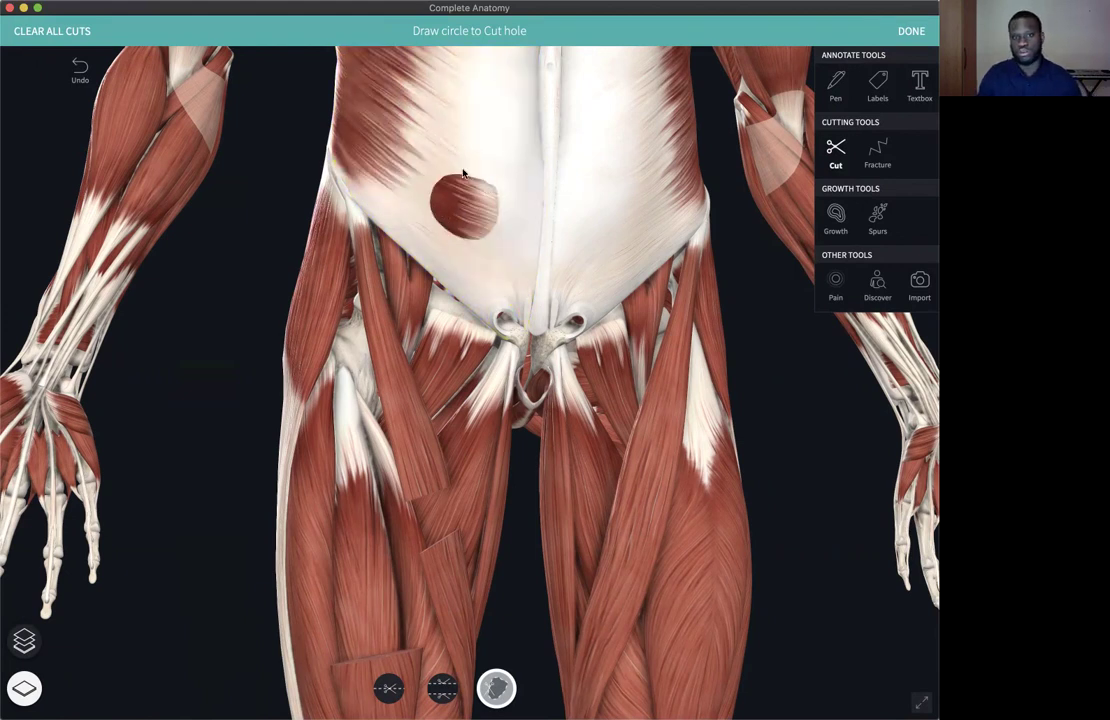
{"action": "left_click", "coordinate": [911, 32]}
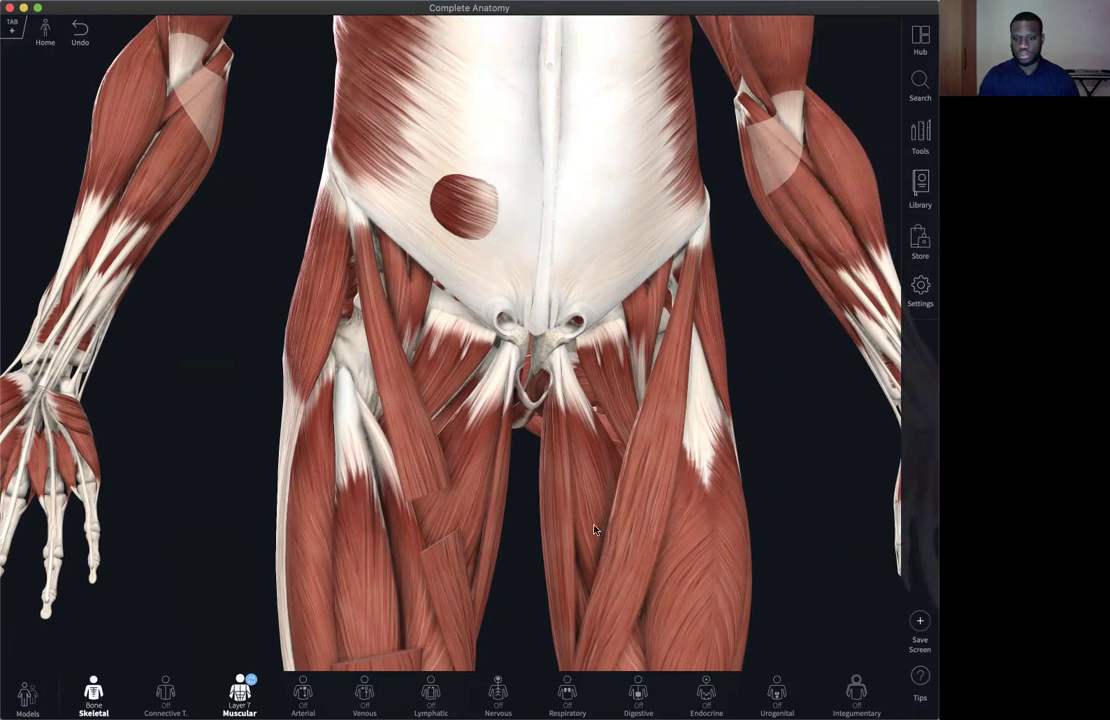
- Cut through all layers of the left thigh with a single incision line, remove the part above the line, and finish cutting
{"action": "left_click", "coordinate": [921, 136]}
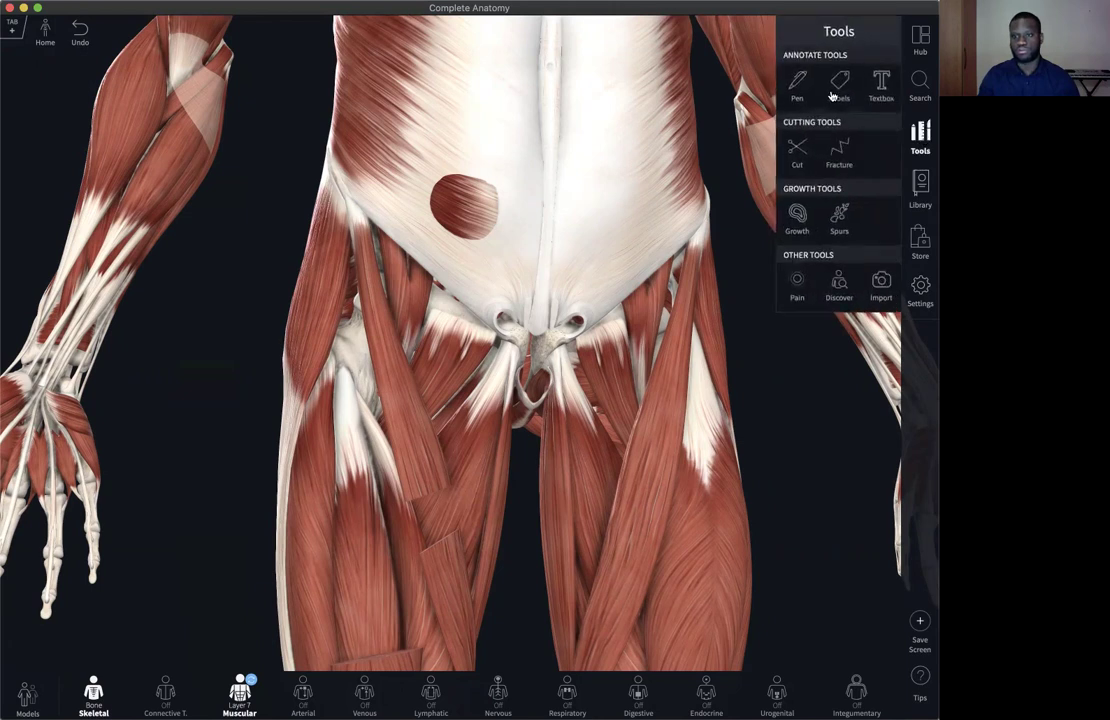
{"action": "left_click", "coordinate": [798, 152]}
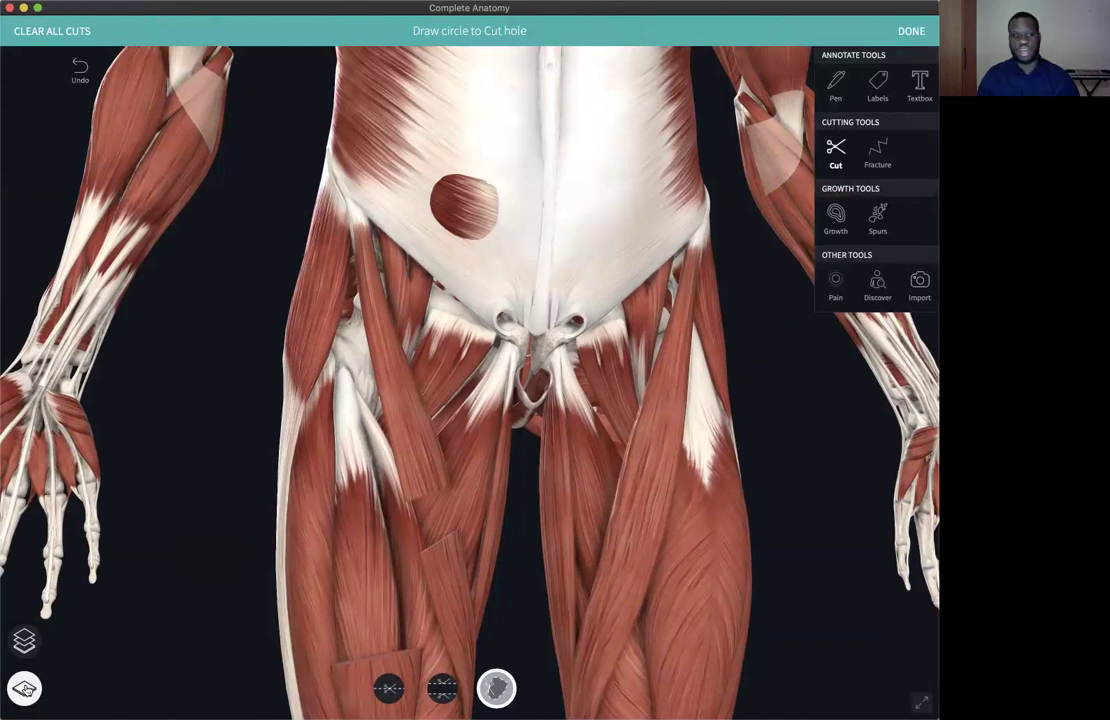
{"action": "left_click", "coordinate": [25, 642]}
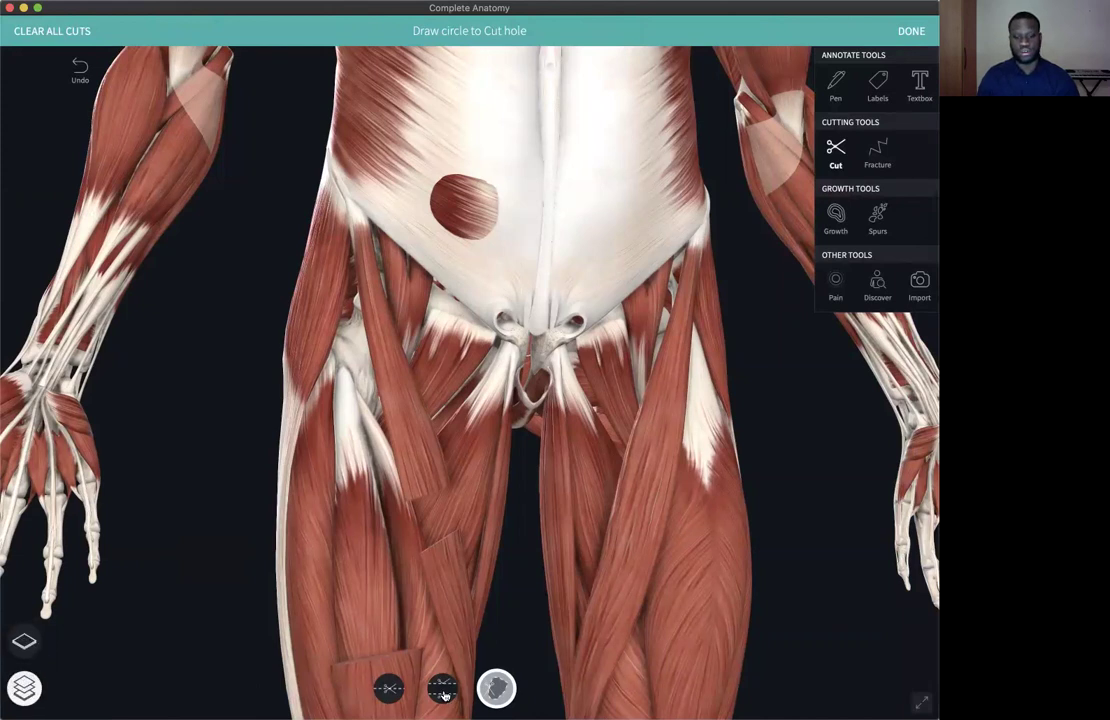
{"action": "left_click", "coordinate": [389, 689]}
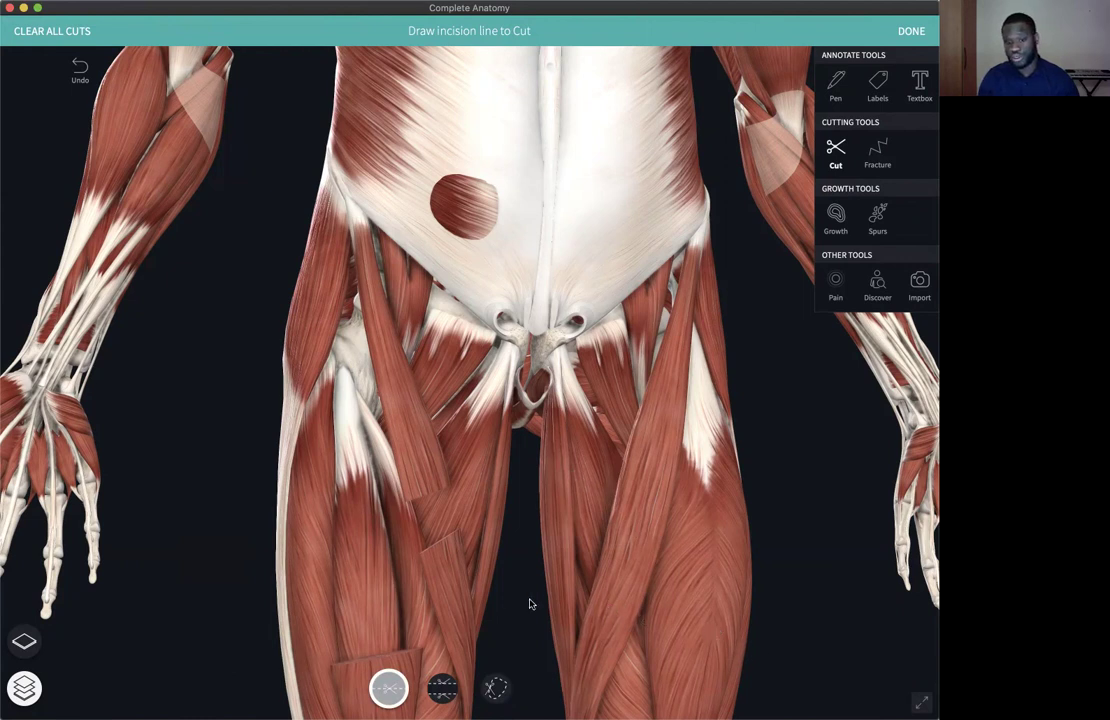
{"action": "left_click_drag", "start_coordinate": [544, 556], "coordinate": [750, 534]}
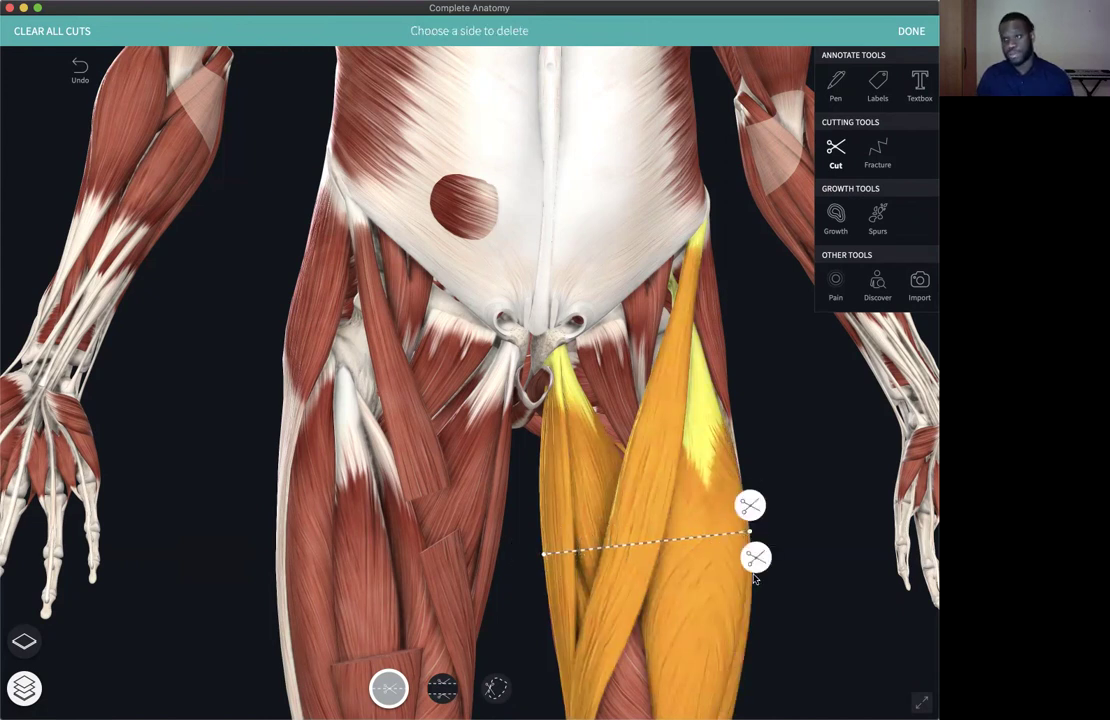
{"action": "left_click", "coordinate": [752, 507]}
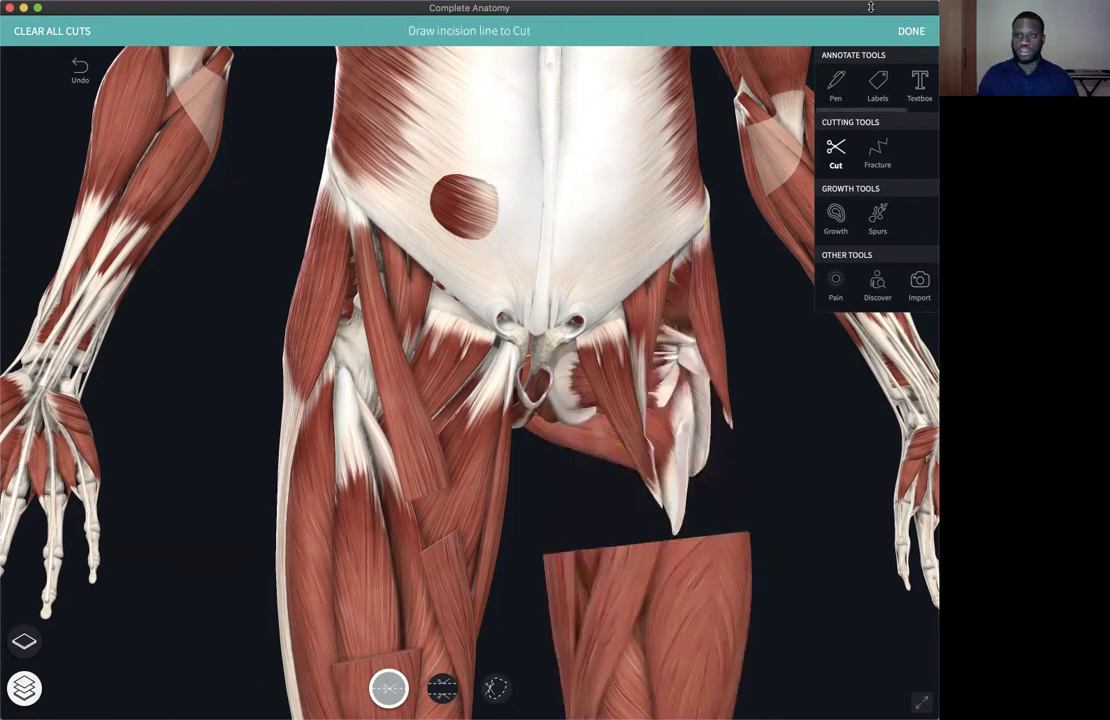
{"action": "left_click", "coordinate": [912, 31]}
- Show the arterial system up to Layer 4 around the cut left thigh, dismissing the Beating Heart tip
{"action": "left_click_drag", "start_coordinate": [629, 597], "coordinate": [618, 532]}
{"action": "right_click_drag", "start_coordinate": [618, 532], "coordinate": [560, 377]}
{"action": "scroll", "coordinate": [590, 379], "scroll_direction": "up", "scroll_amount": 5}
{"action": "left_click_drag", "start_coordinate": [565, 420], "coordinate": [518, 422]}
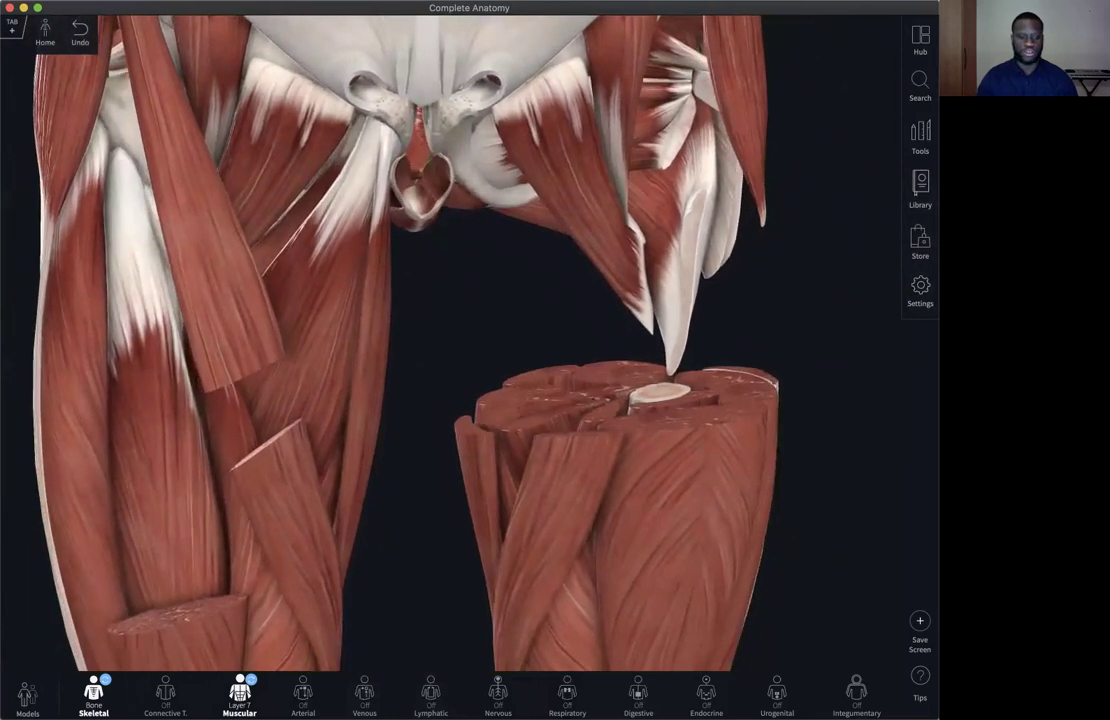
{"action": "mouse_move", "coordinate": [303, 688]}
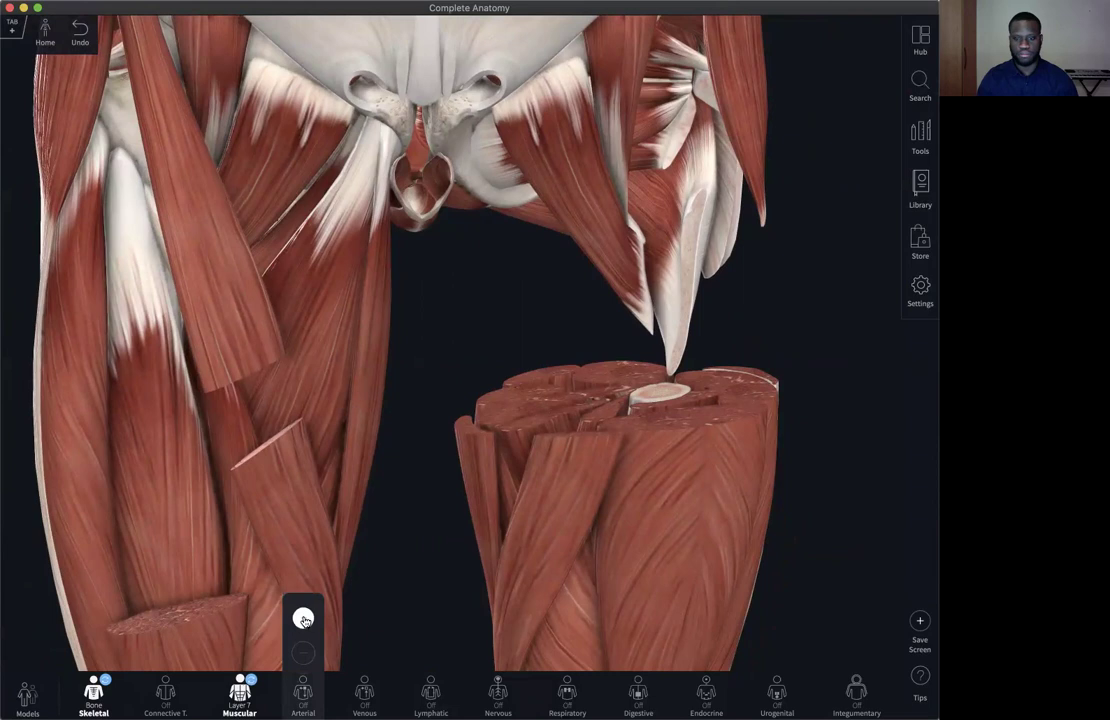
{"action": "left_click", "coordinate": [304, 620]}
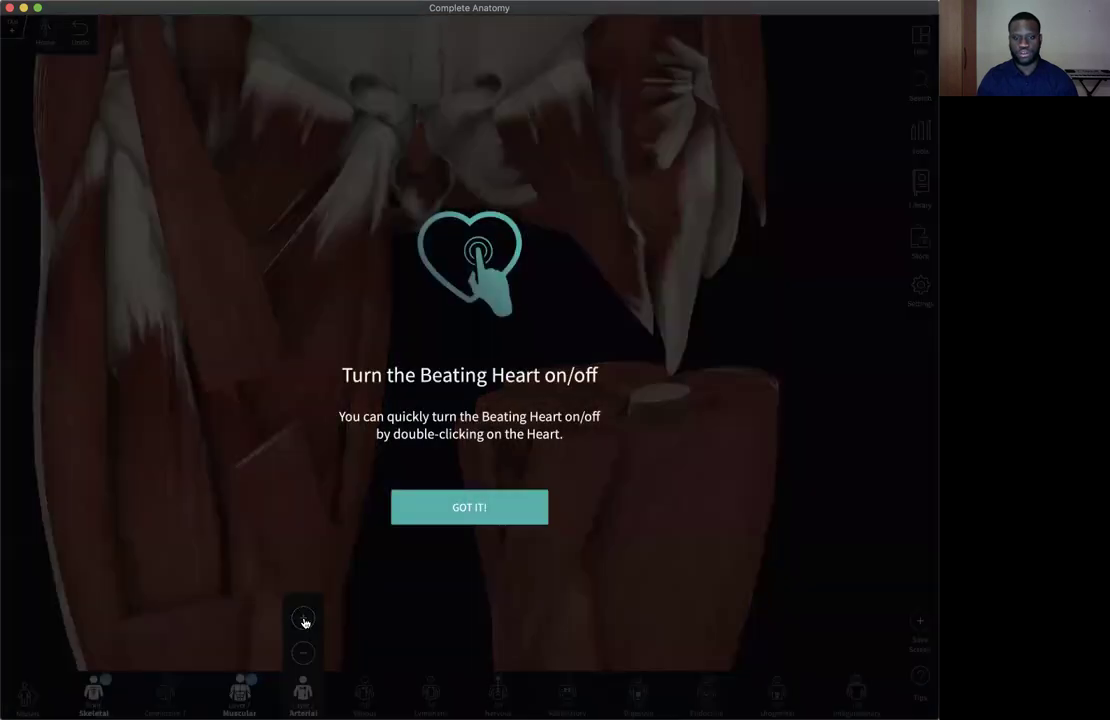
{"action": "left_click", "coordinate": [508, 516]}
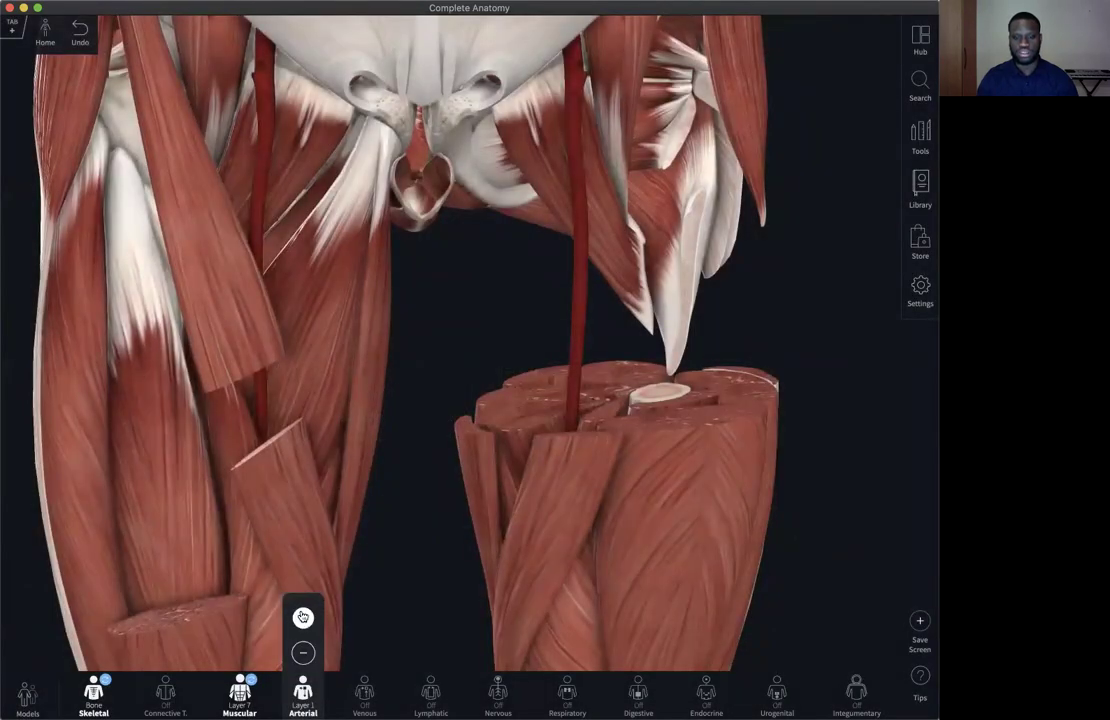
{"action": "left_click", "coordinate": [302, 617]}
{"action": "left_click", "coordinate": [302, 617]}
{"action": "left_click", "coordinate": [302, 617]}
{"action": "scroll", "coordinate": [617, 436], "scroll_direction": "down", "scroll_amount": 5}
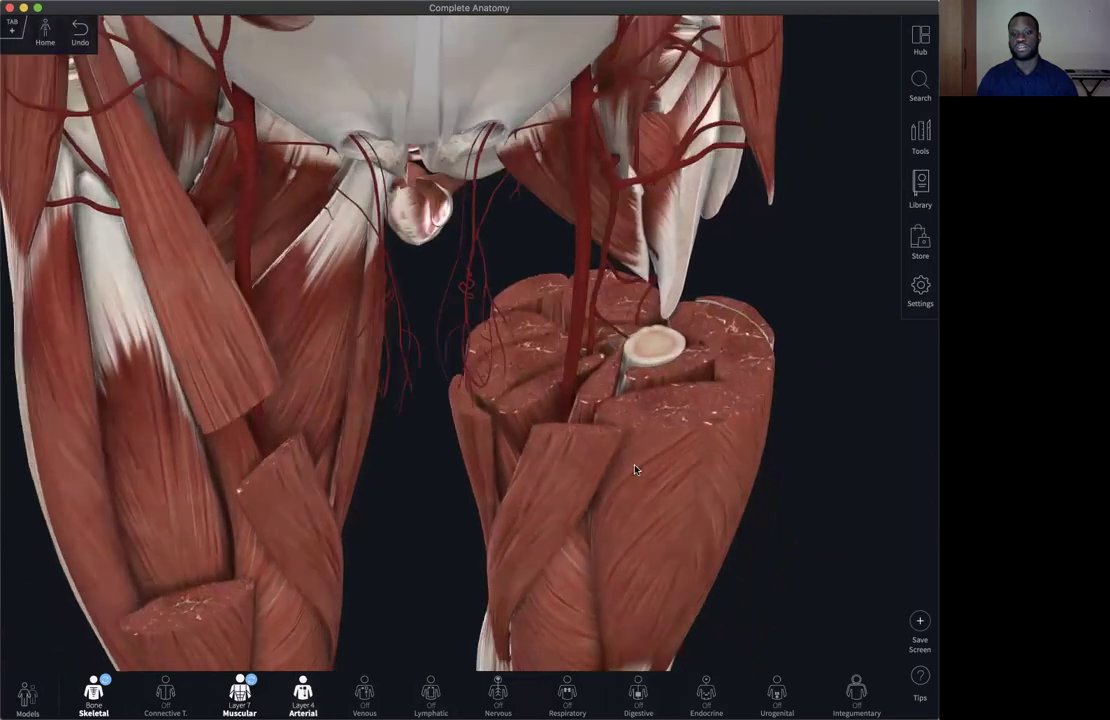
{"action": "scroll", "coordinate": [614, 453], "scroll_direction": "down", "scroll_amount": 5}
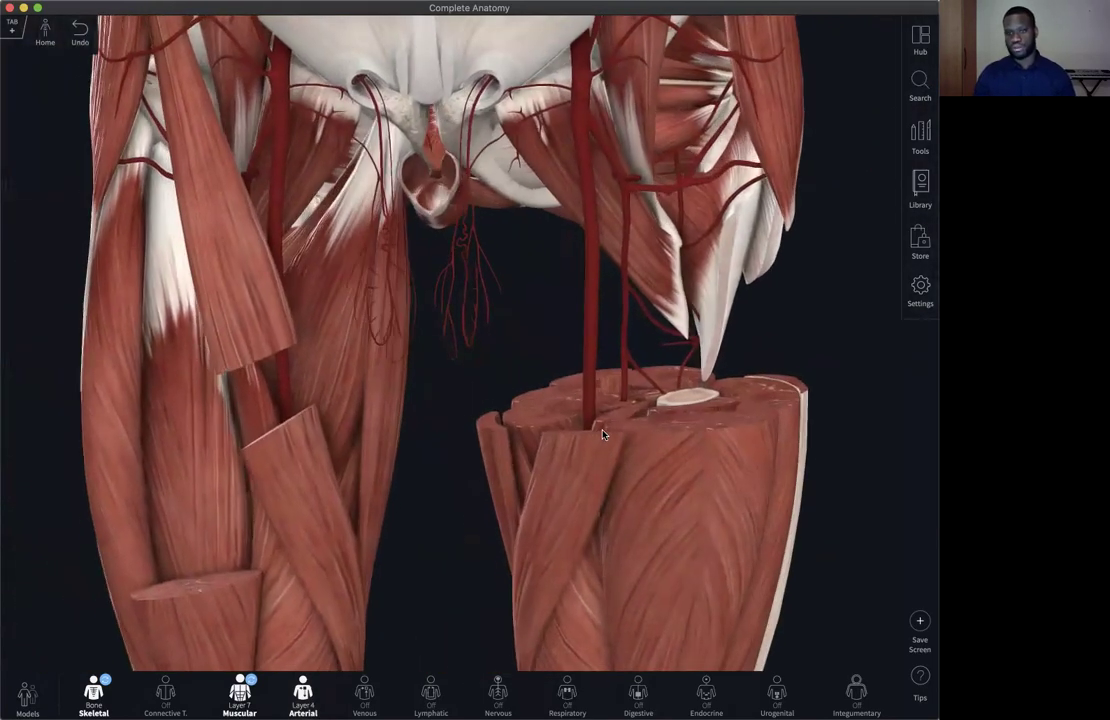
- Turn off the arterial system around the cut thighs
{"action": "left_click", "coordinate": [300, 692]}
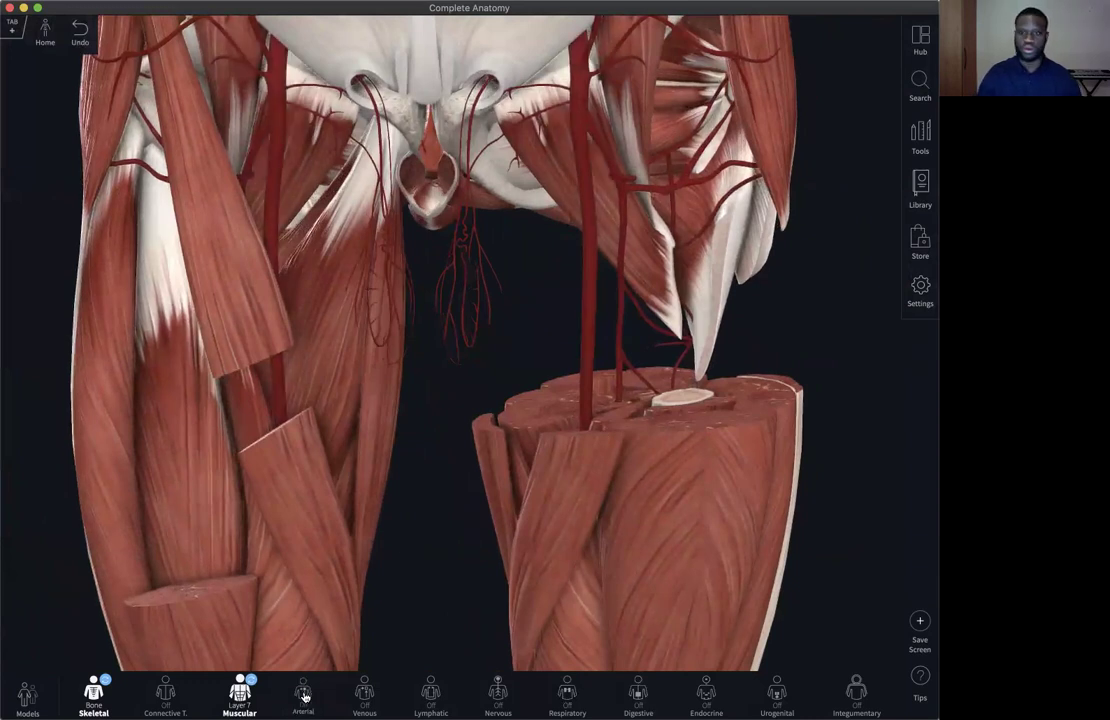
{"action": "left_click_drag", "start_coordinate": [647, 516], "coordinate": [647, 513]}
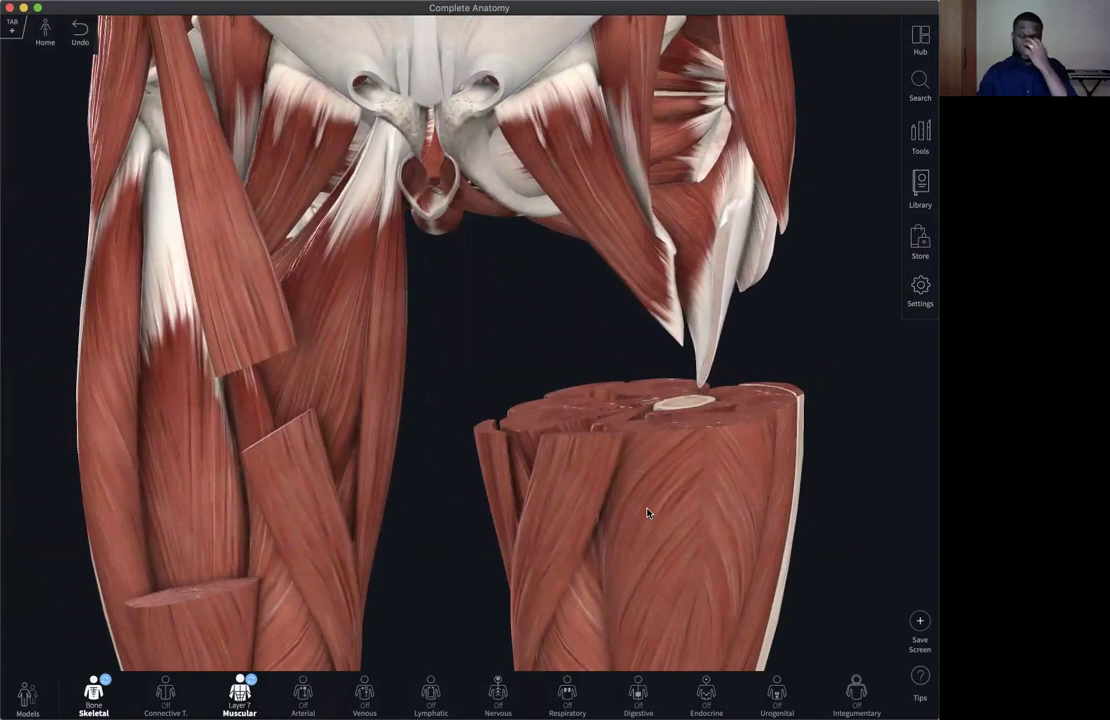
{"action": "right_click_drag", "start_coordinate": [268, 324], "coordinate": [322, 325]}
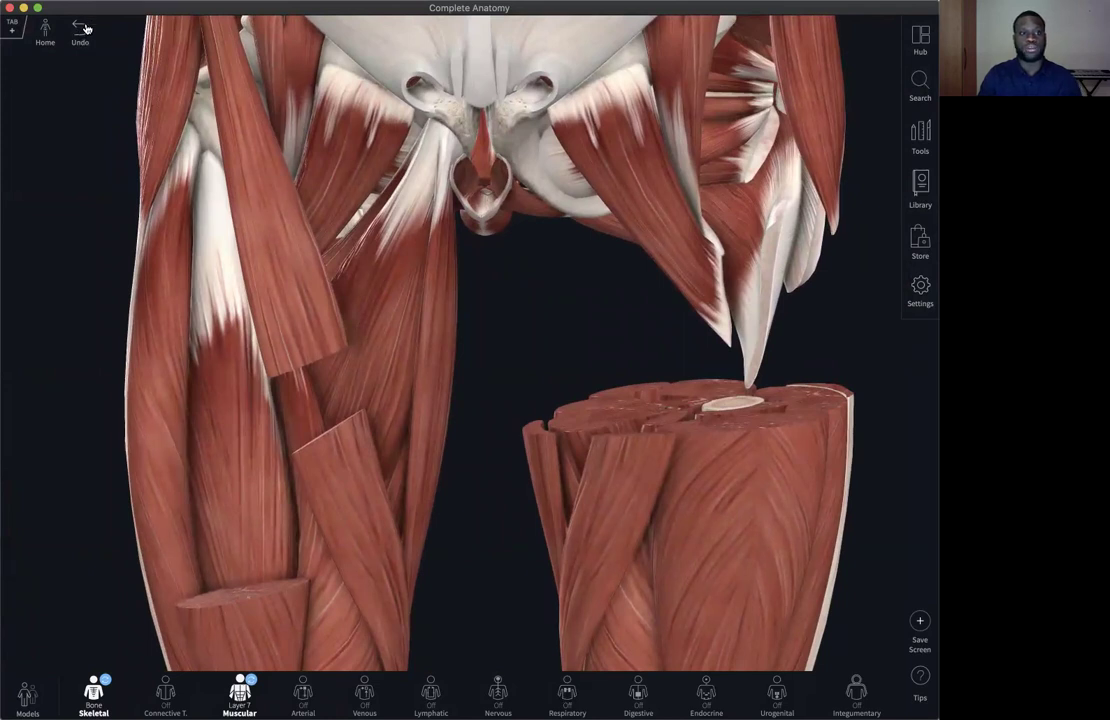
- Look through the undo history and clear all tools from the model
{"action": "left_click", "coordinate": [86, 34]}
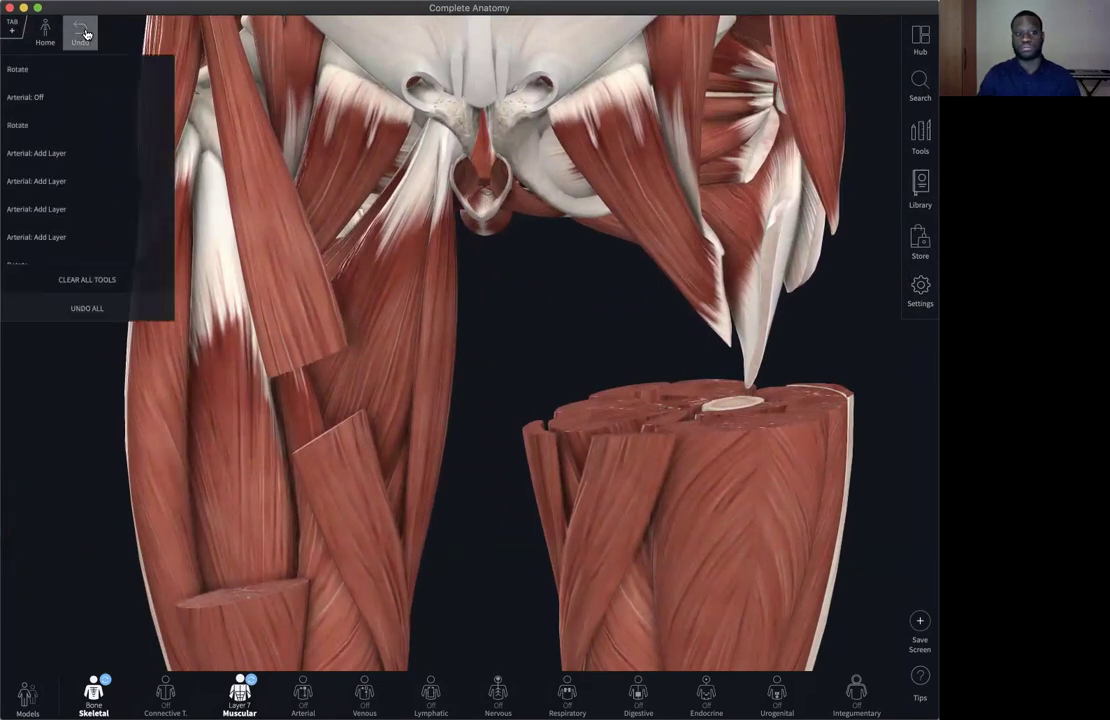
{"action": "scroll", "coordinate": [81, 237], "scroll_direction": "down", "scroll_amount": 5}
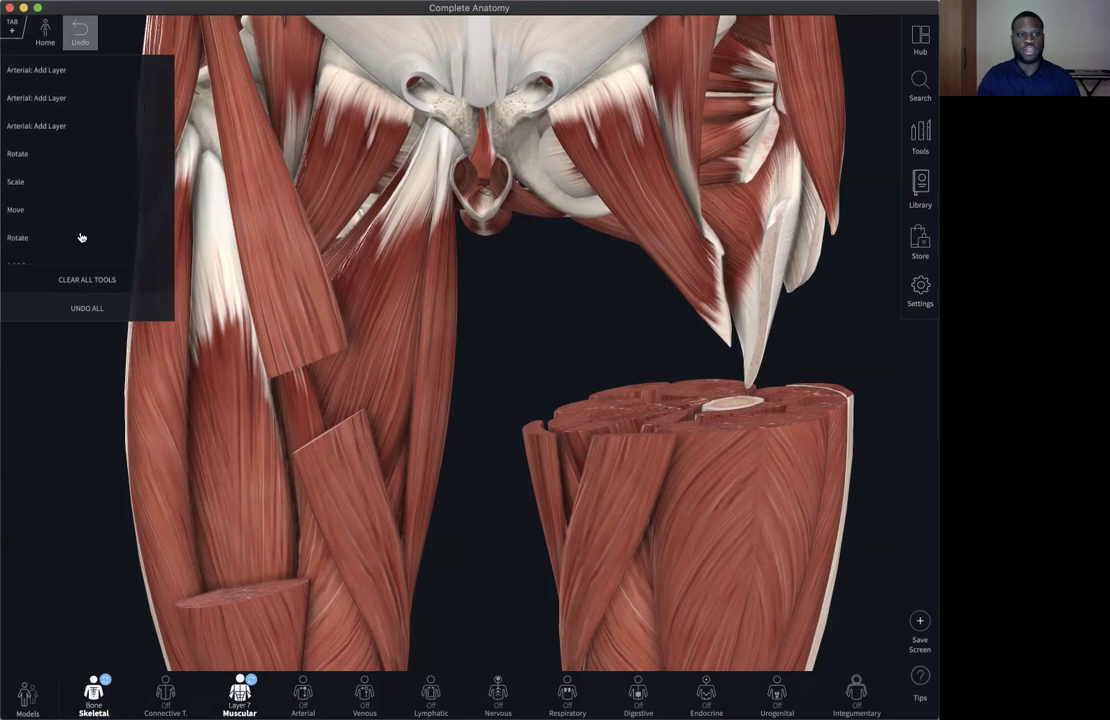
{"action": "scroll", "coordinate": [81, 237], "scroll_direction": "down", "scroll_amount": 6}
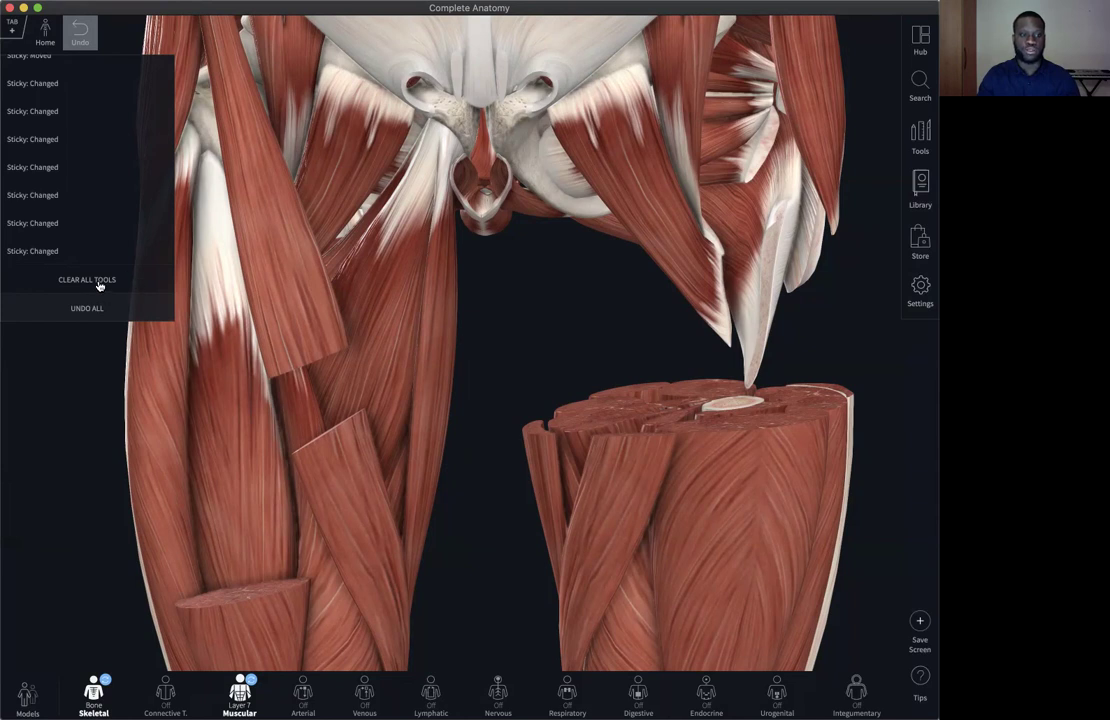
{"action": "left_click", "coordinate": [99, 284]}
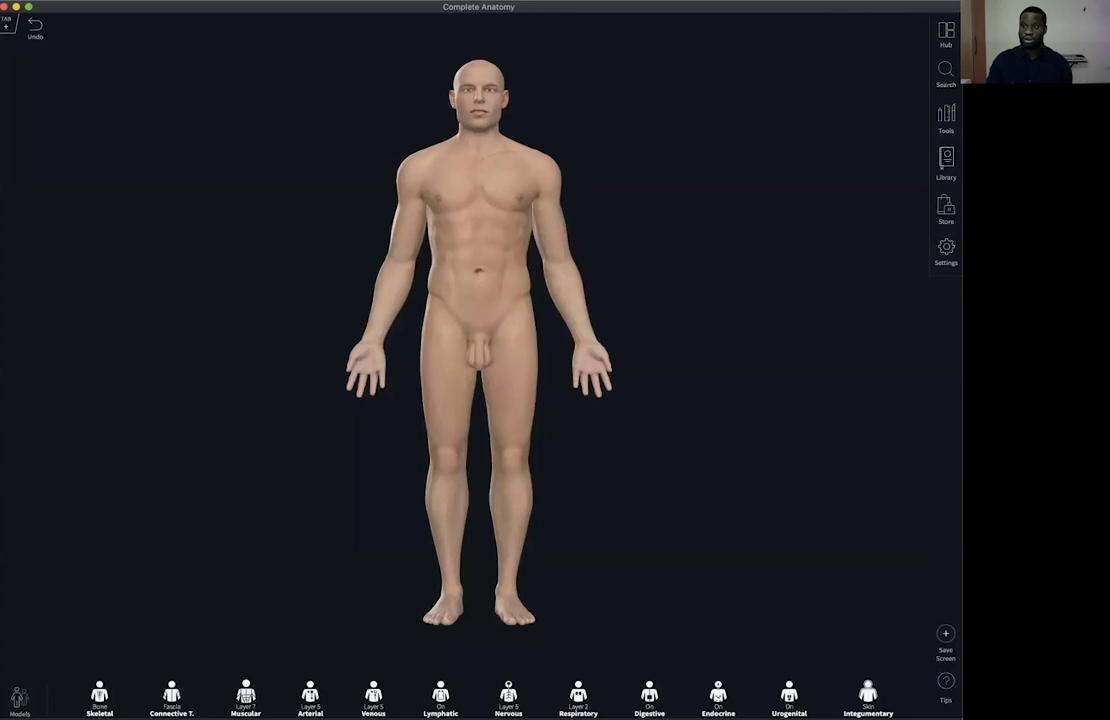
- Cut all layers of the full body between a line across the lower chest and a line below the feet, and finish cutting
{"action": "left_click", "coordinate": [946, 118]}
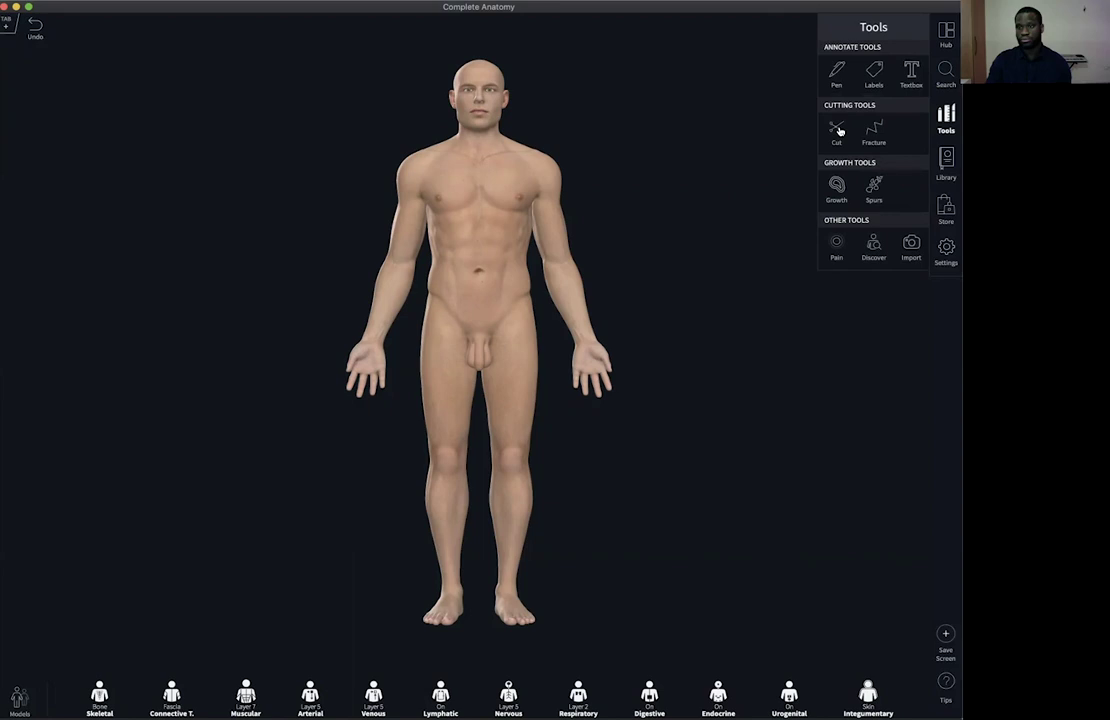
{"action": "left_click", "coordinate": [838, 130]}
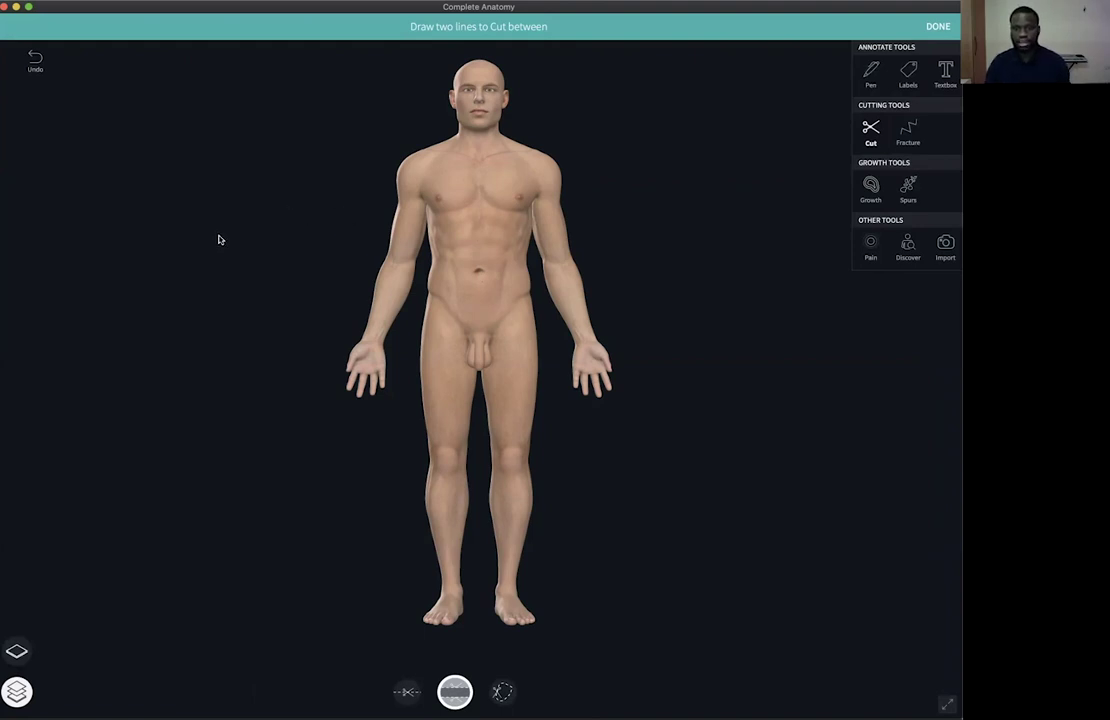
{"action": "mouse_move", "coordinate": [211, 231]}
{"action": "left_mouse_down"}
{"action": "mouse_move", "coordinate": [575, 240]}
{"action": "mouse_move", "coordinate": [715, 231]}
{"action": "left_mouse_up"}
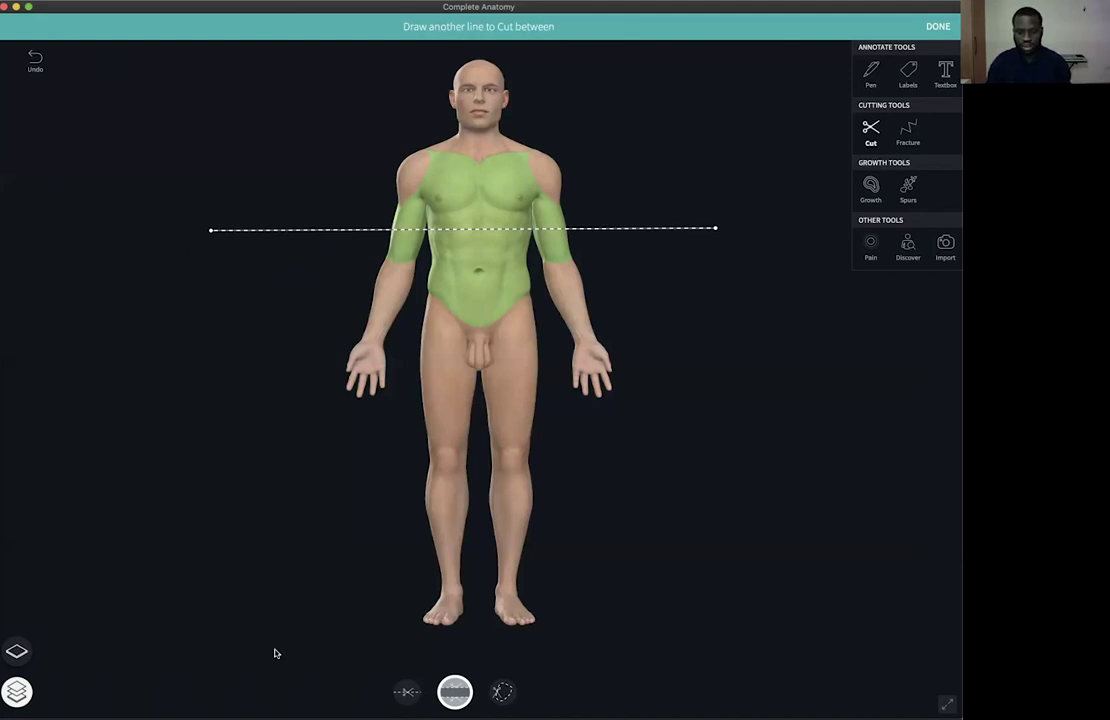
{"action": "mouse_move", "coordinate": [204, 645]}
{"action": "left_mouse_down"}
{"action": "mouse_move", "coordinate": [337, 654]}
{"action": "mouse_move", "coordinate": [731, 634]}
{"action": "mouse_move", "coordinate": [766, 644]}
{"action": "mouse_move", "coordinate": [757, 643]}
{"action": "left_mouse_up"}
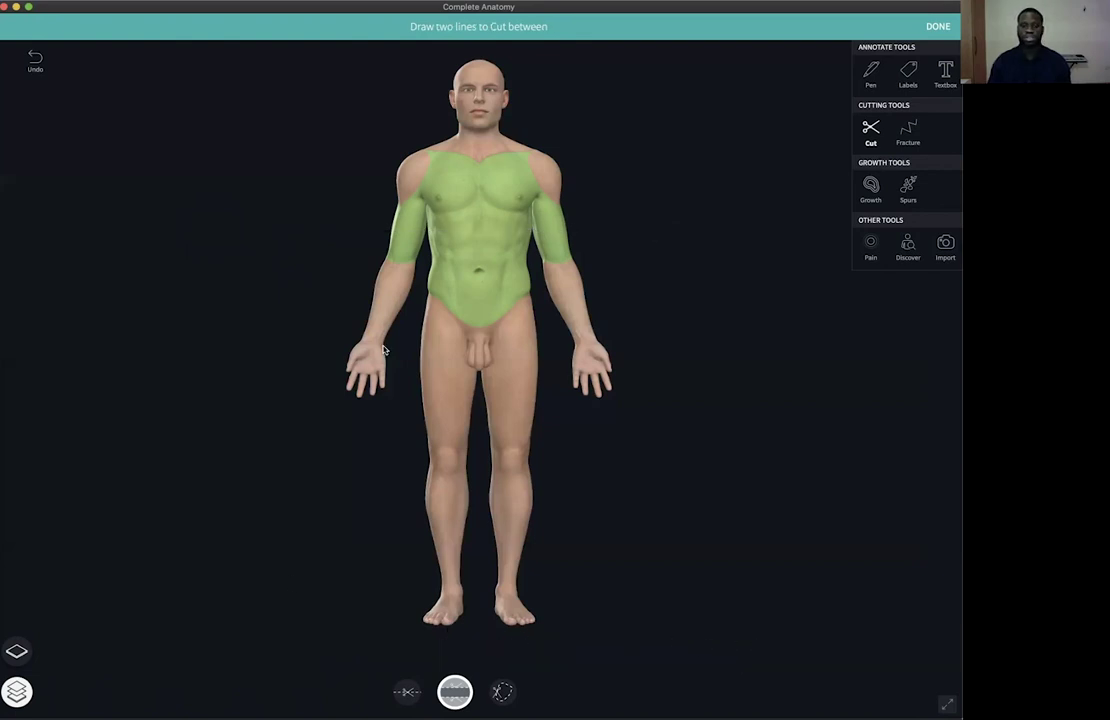
{"action": "left_click", "coordinate": [530, 317]}
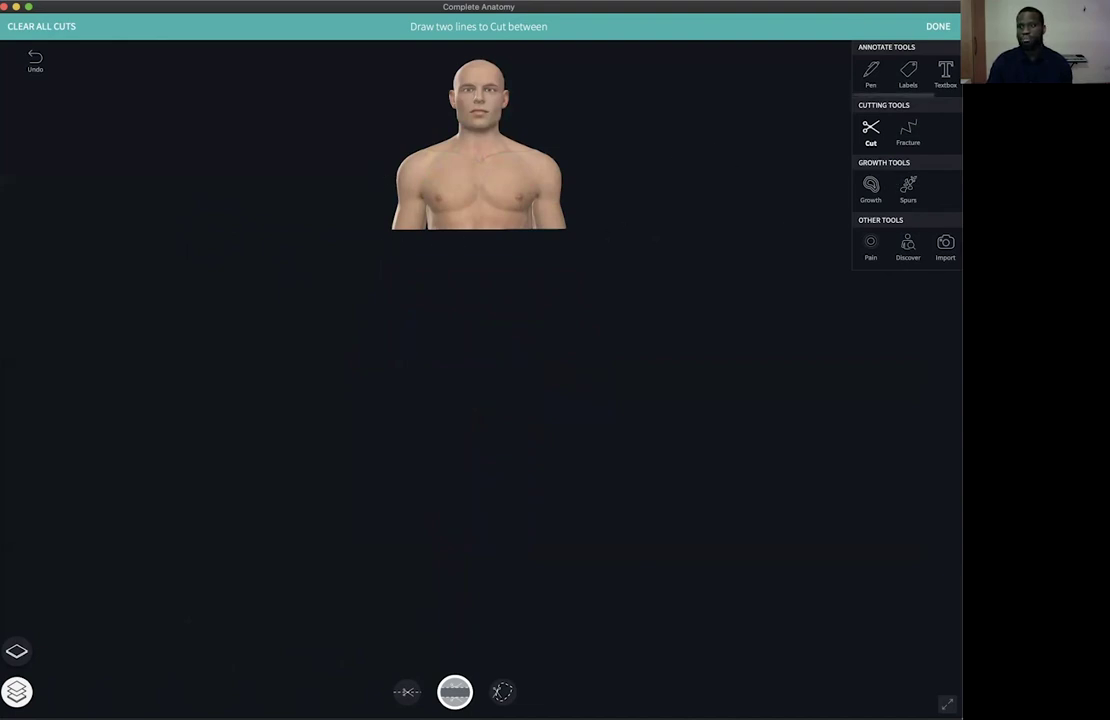
{"action": "left_click", "coordinate": [938, 27]}
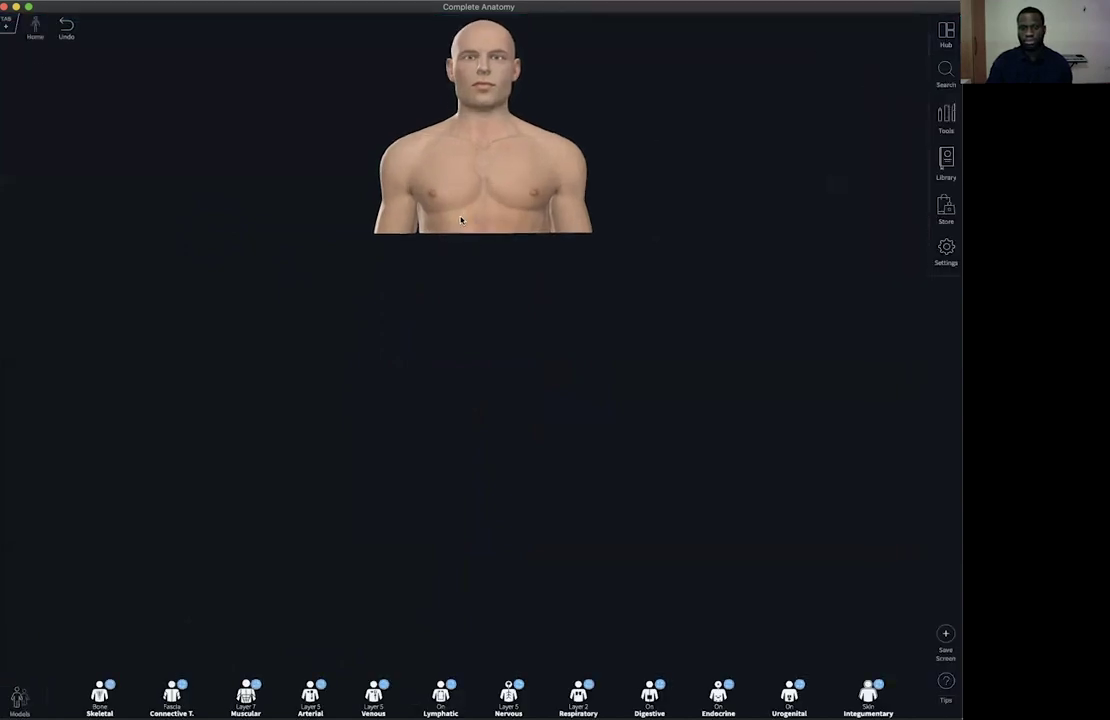
- Examine the cut torso from below and select organs on the cut surface, including the stomach and the right lobe of the liver
{"action": "left_click_drag", "start_coordinate": [448, 314], "coordinate": [450, 222]}
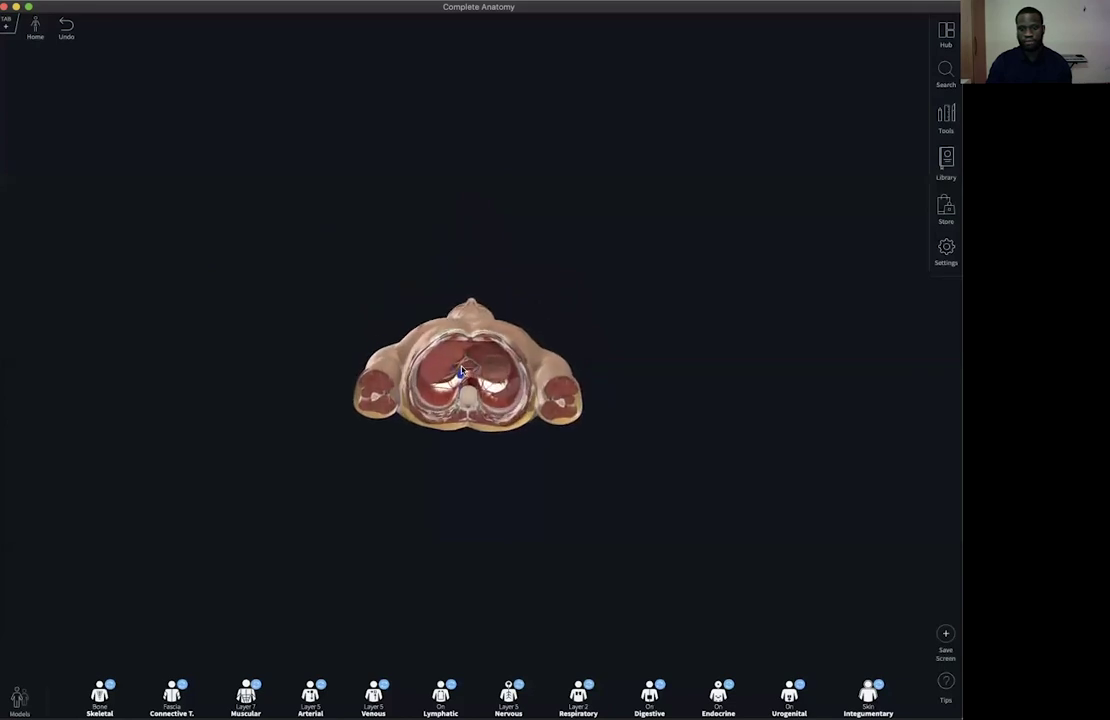
{"action": "scroll", "coordinate": [463, 371], "scroll_direction": "up", "scroll_amount": 5}
{"action": "scroll", "coordinate": [463, 365], "scroll_direction": "up", "scroll_amount": 5}
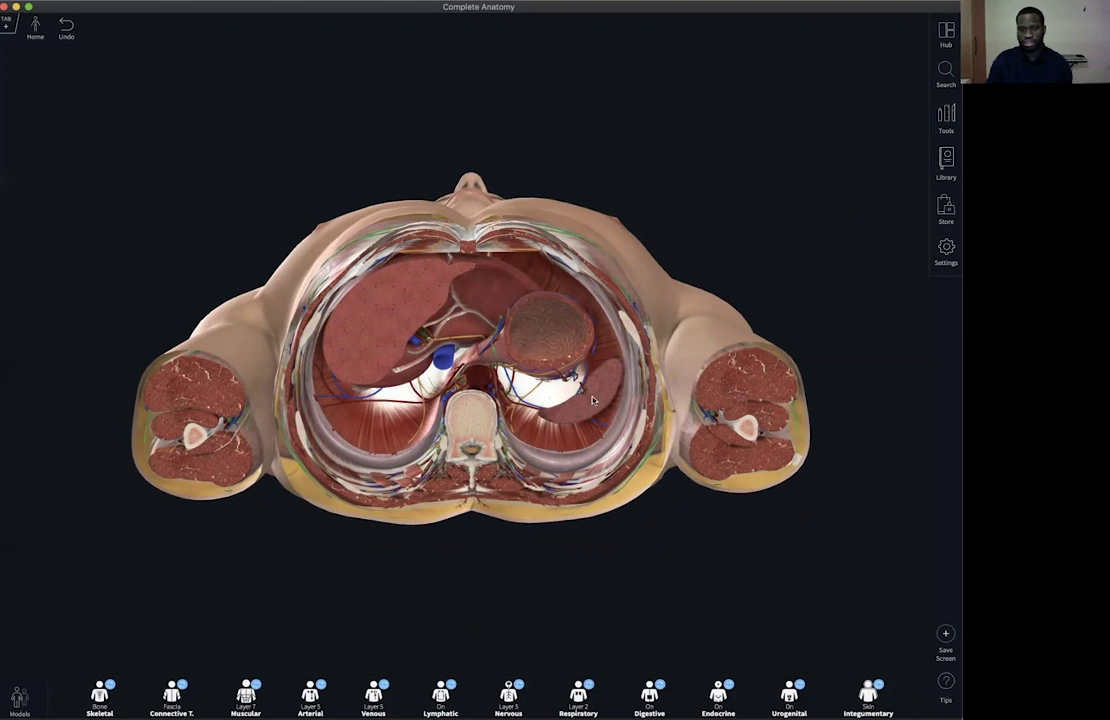
{"action": "left_click", "coordinate": [545, 333]}
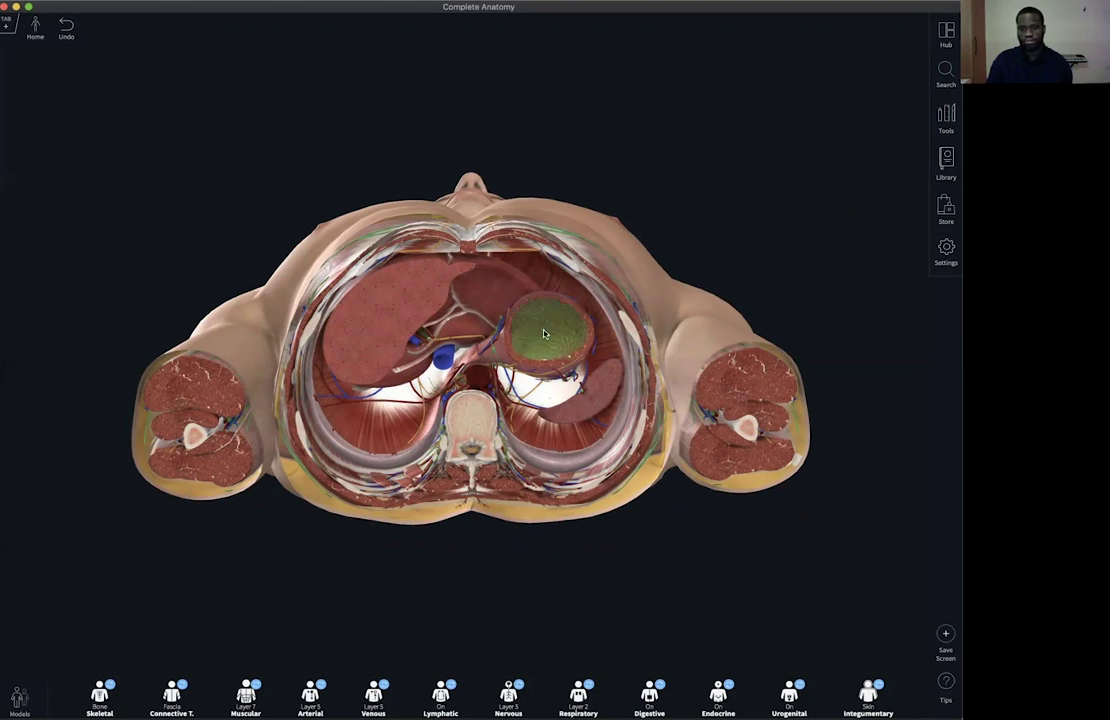
{"action": "left_click", "coordinate": [380, 316]}
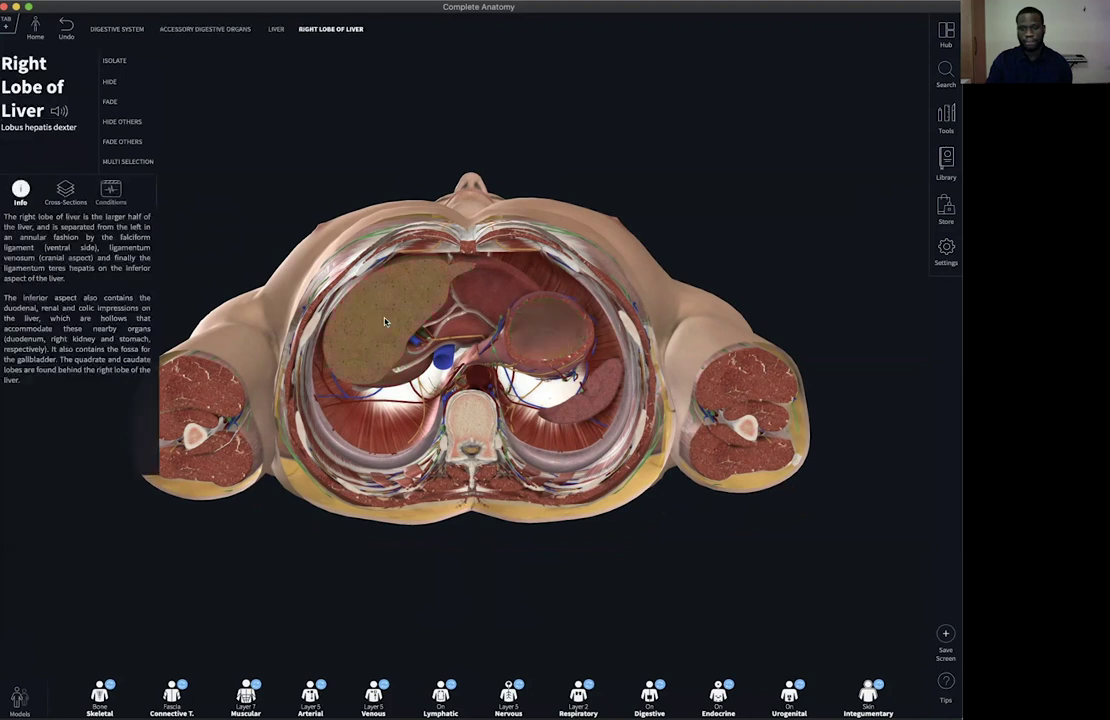
{"action": "left_click", "coordinate": [443, 357]}
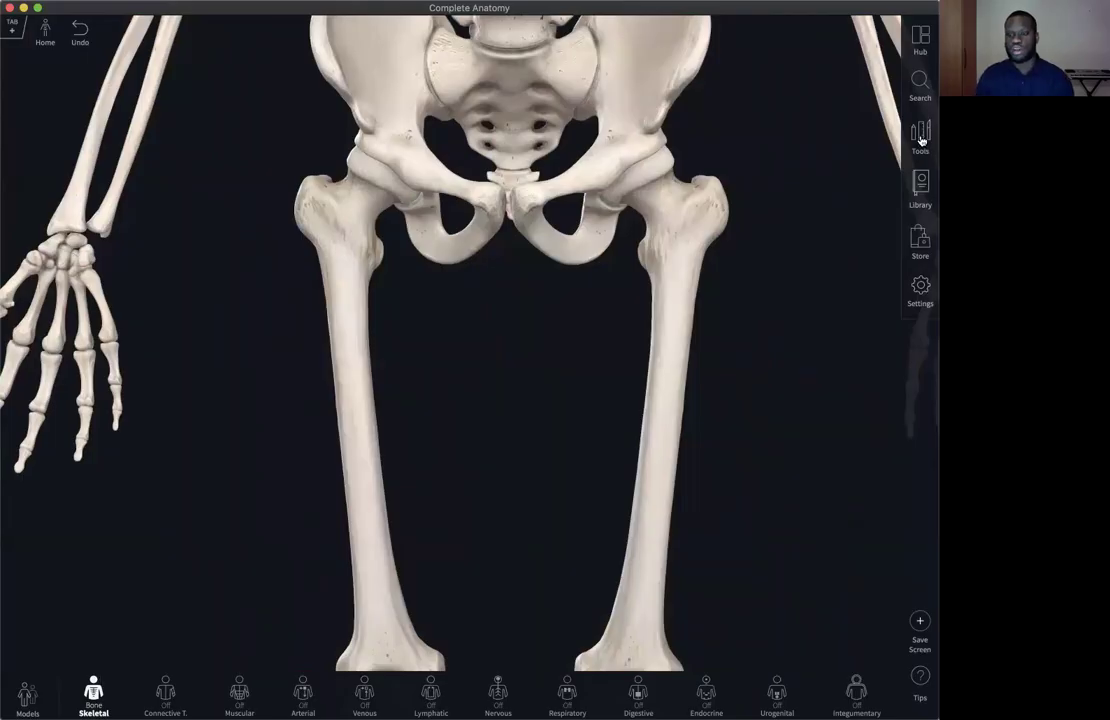
- Draw a diagonal fracture across the upper shaft of the right femur, finish, and inspect the break up close
{"action": "left_click", "coordinate": [920, 138]}
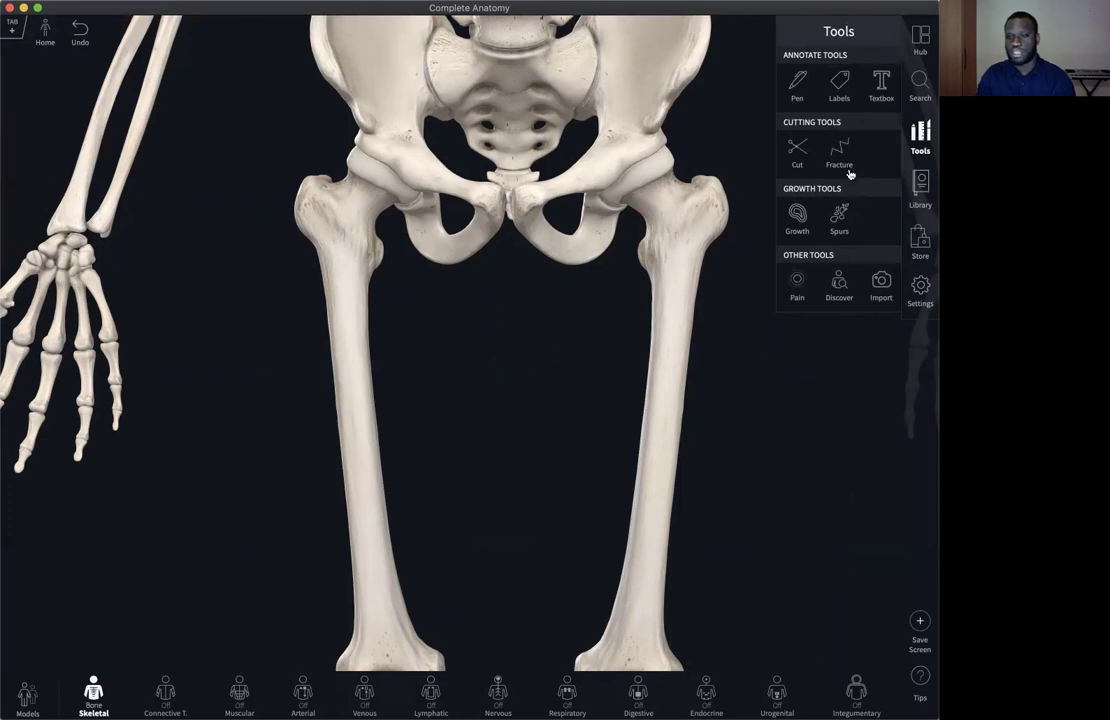
{"action": "left_click", "coordinate": [840, 152]}
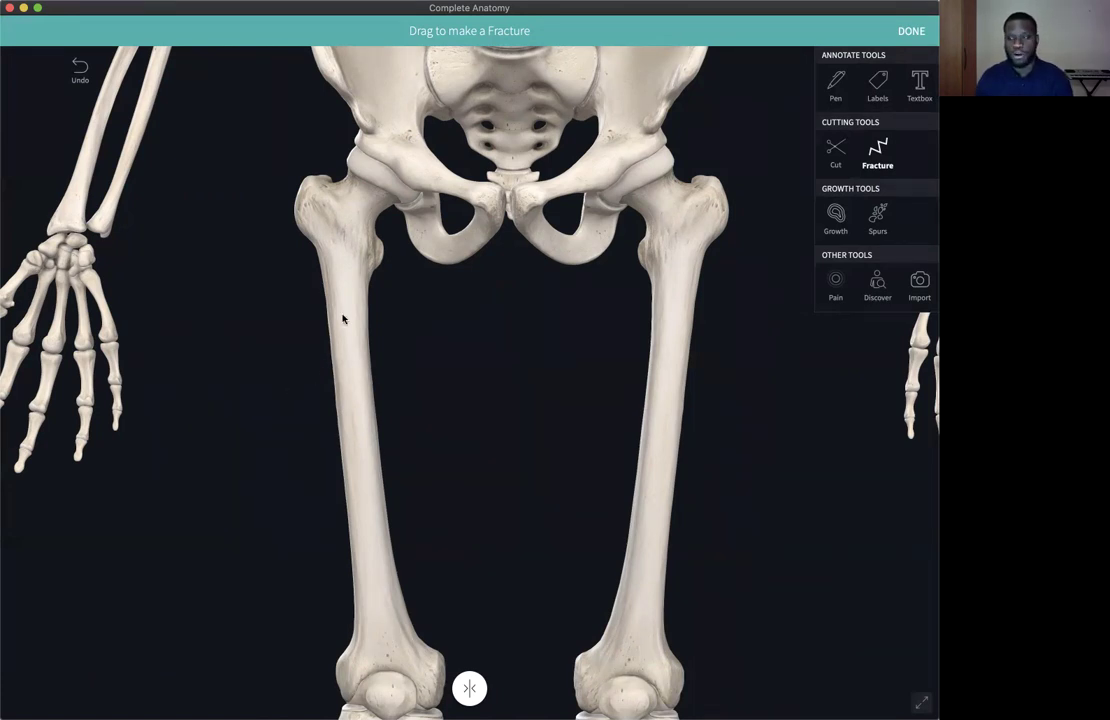
{"action": "left_click_drag", "start_coordinate": [333, 322], "coordinate": [368, 406]}
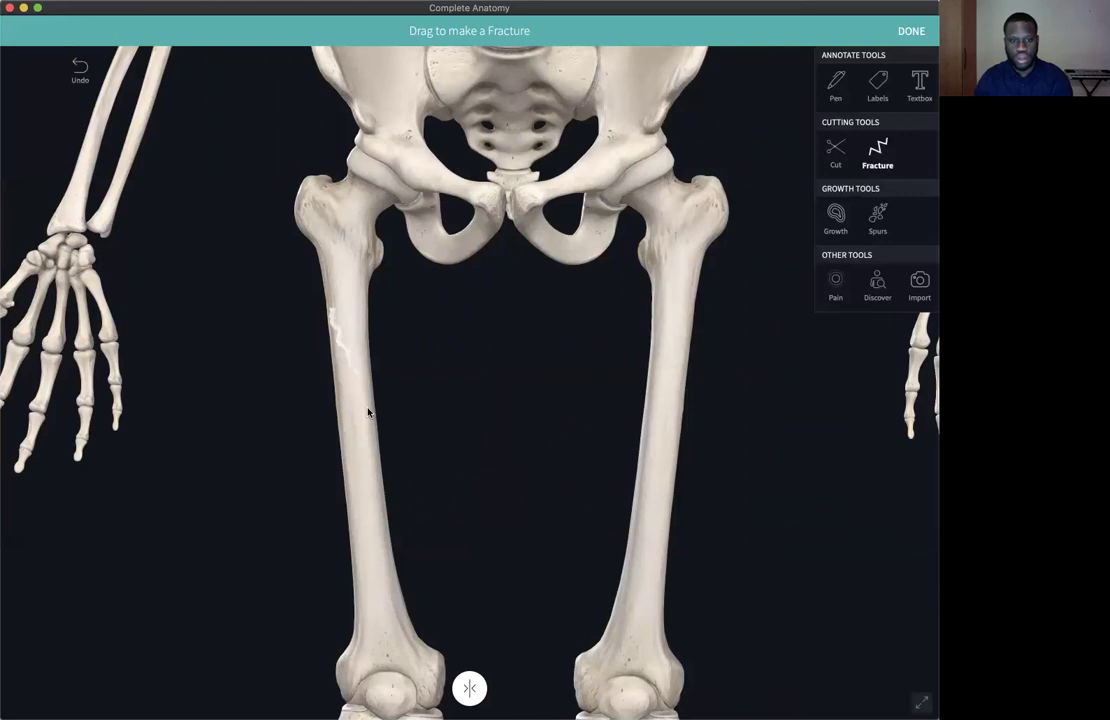
{"action": "left_click", "coordinate": [911, 31]}
{"action": "left_click_drag", "start_coordinate": [339, 364], "coordinate": [374, 359]}
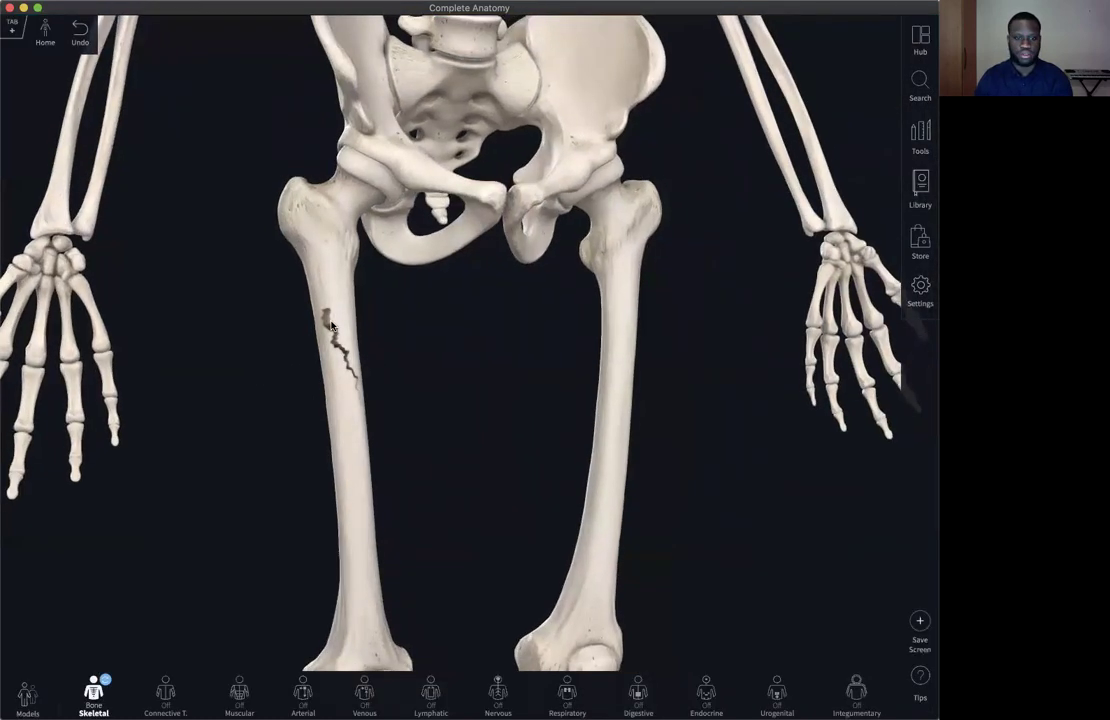
{"action": "scroll", "coordinate": [328, 318], "scroll_direction": "up", "scroll_amount": 6}
{"action": "scroll", "coordinate": [331, 328], "scroll_direction": "down", "scroll_amount": 5}
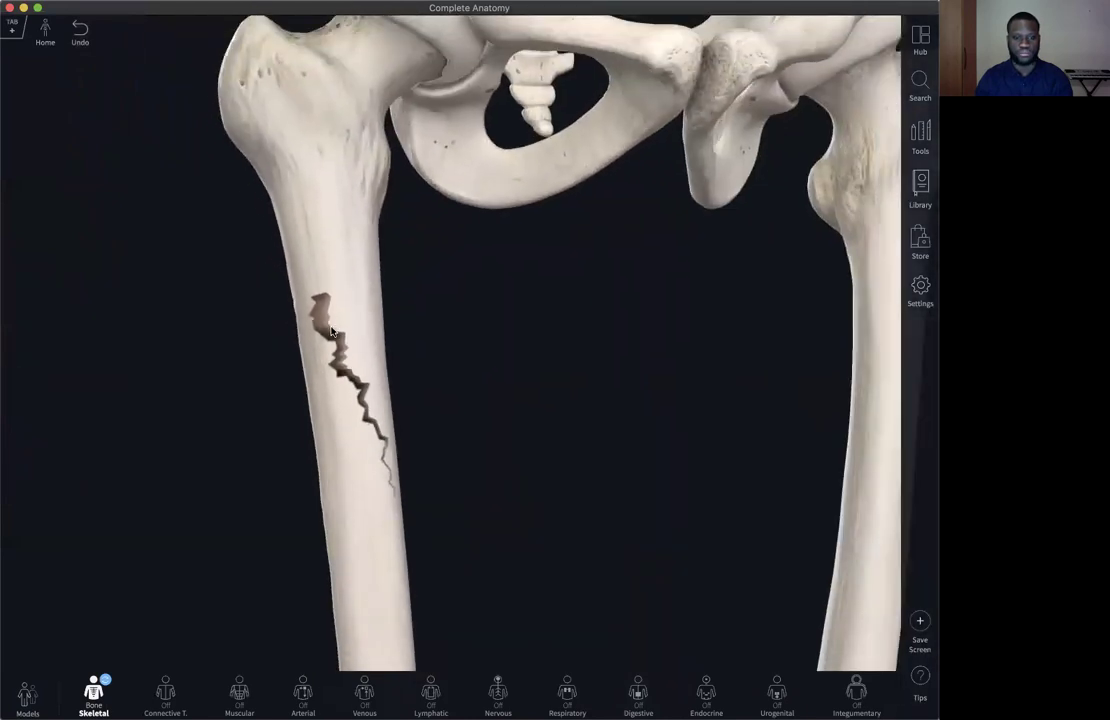
- Apply bone spurs to the upper right femur and the lower right part of the pelvis
{"action": "left_click", "coordinate": [918, 137]}
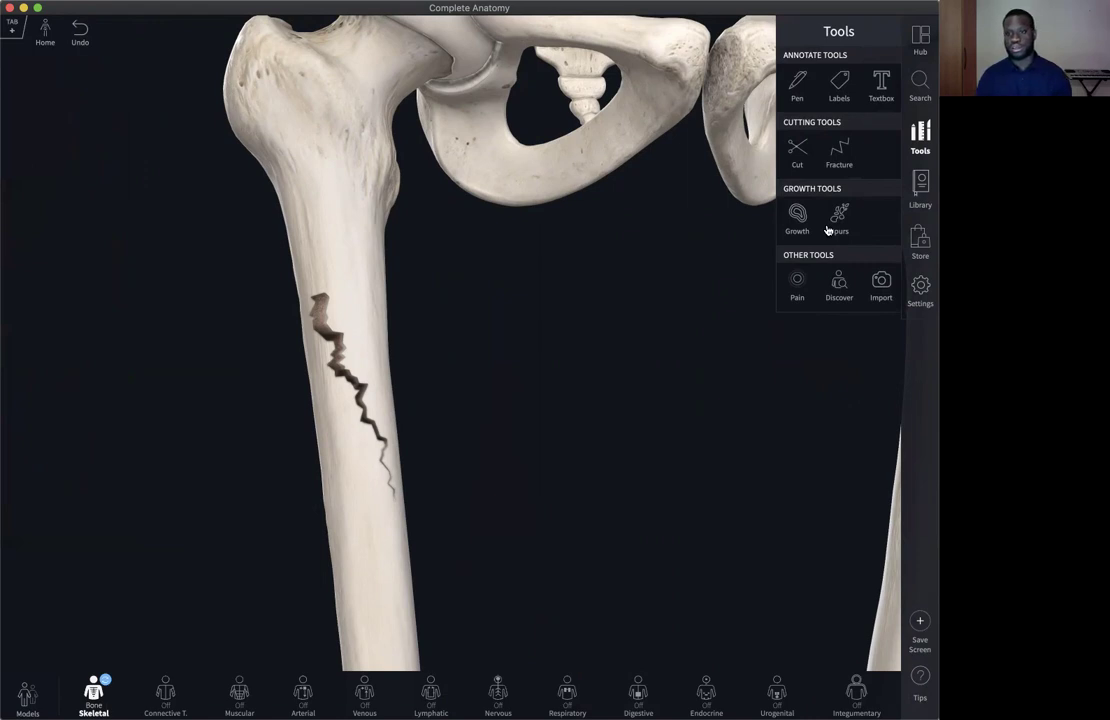
{"action": "left_click", "coordinate": [839, 216]}
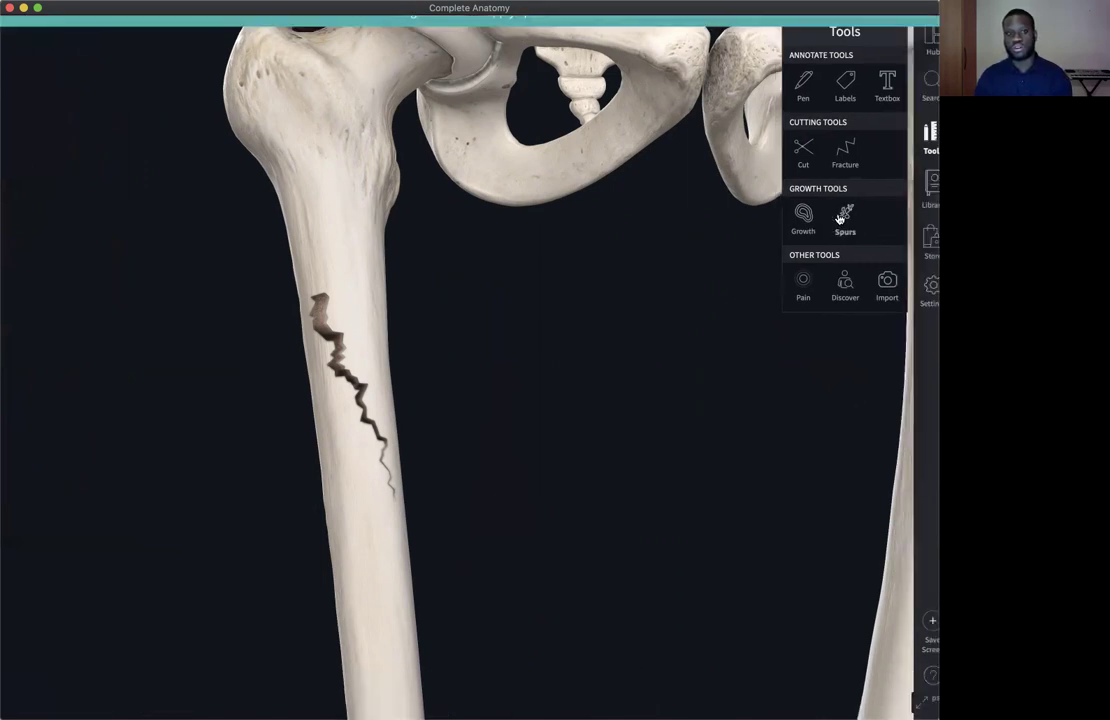
{"action": "mouse_move", "coordinate": [282, 82]}
{"action": "left_mouse_down"}
{"action": "mouse_move", "coordinate": [350, 133]}
{"action": "mouse_move", "coordinate": [350, 150]}
{"action": "left_mouse_up"}
{"action": "mouse_move", "coordinate": [440, 120]}
{"action": "left_mouse_down"}
{"action": "mouse_move", "coordinate": [531, 176]}
{"action": "mouse_move", "coordinate": [516, 170]}
{"action": "left_mouse_up"}
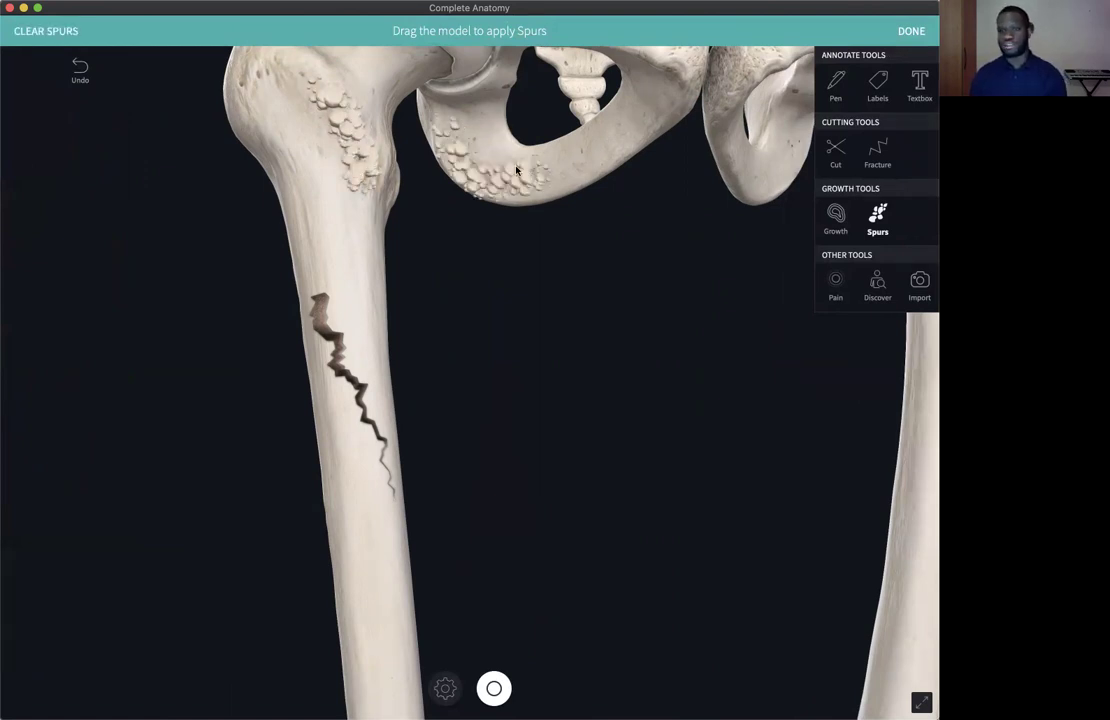
- Clear the spurs from the bones, finish with the Spurs tool, and undo the femur fracture
{"action": "left_click", "coordinate": [42, 34]}
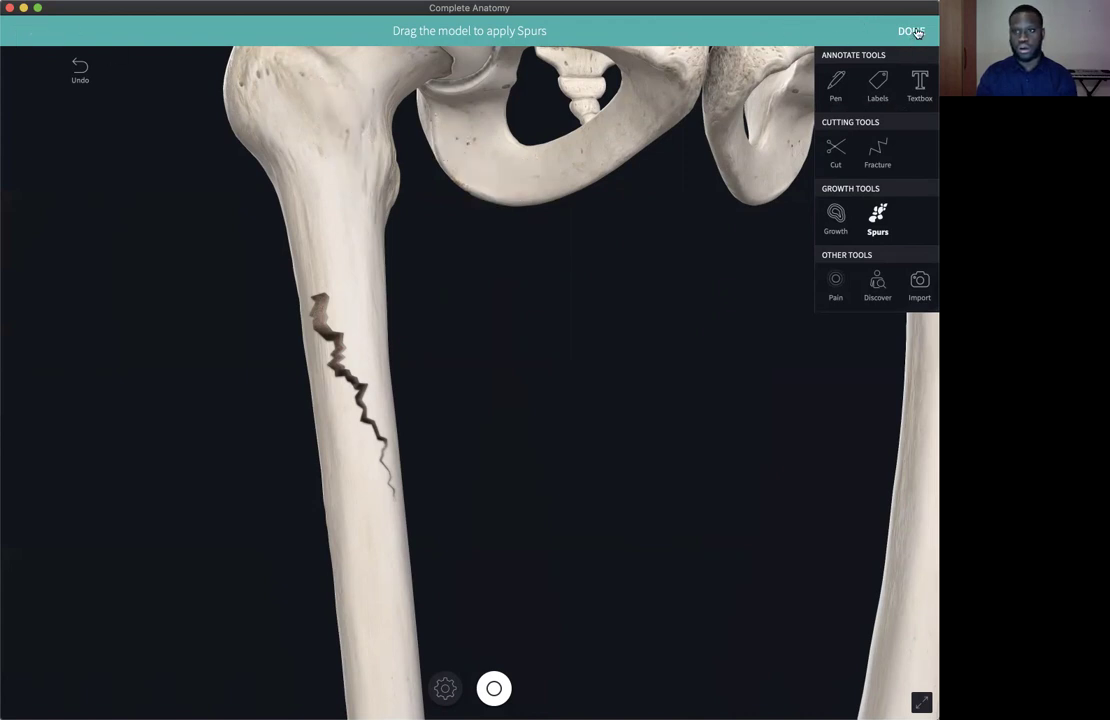
{"action": "left_click", "coordinate": [788, 29]}
{"action": "left_click", "coordinate": [86, 39]}
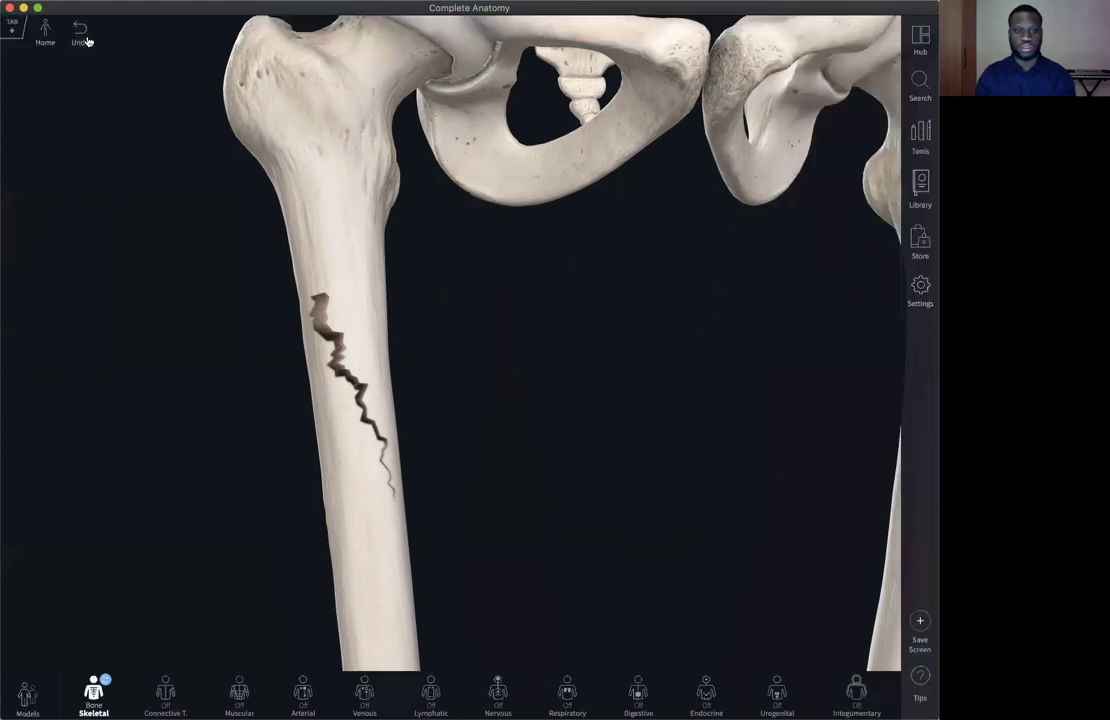
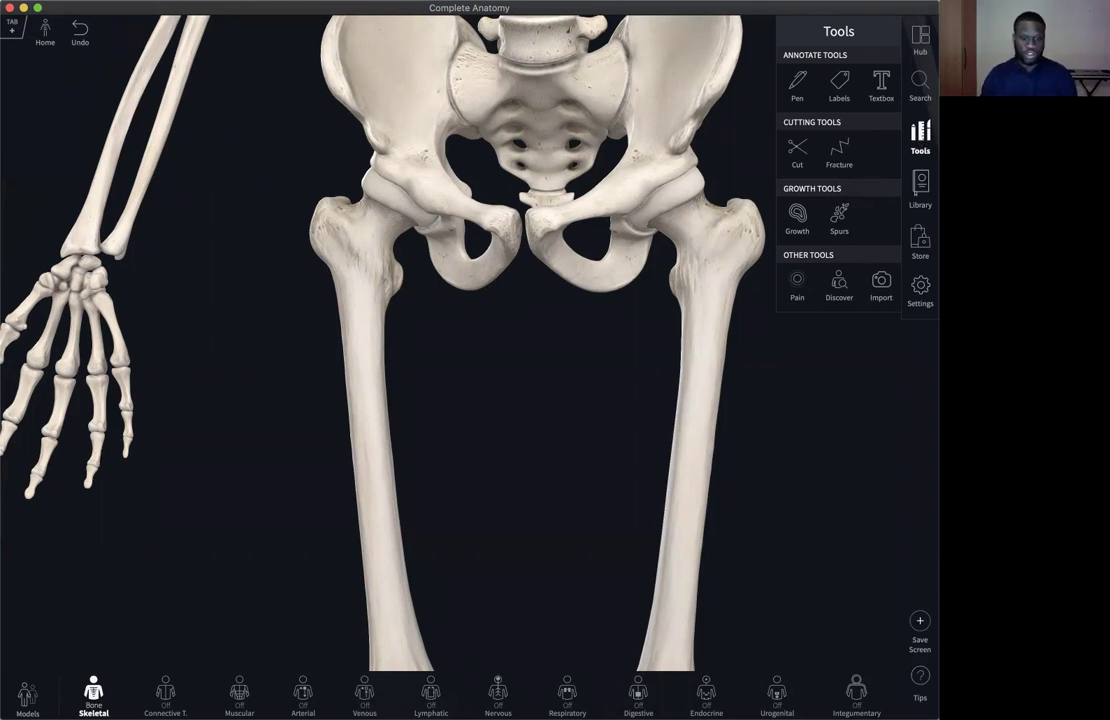
- Show the muscular system up to Layer 7 over the skeleton around both thighs
{"action": "left_click", "coordinate": [239, 692]}
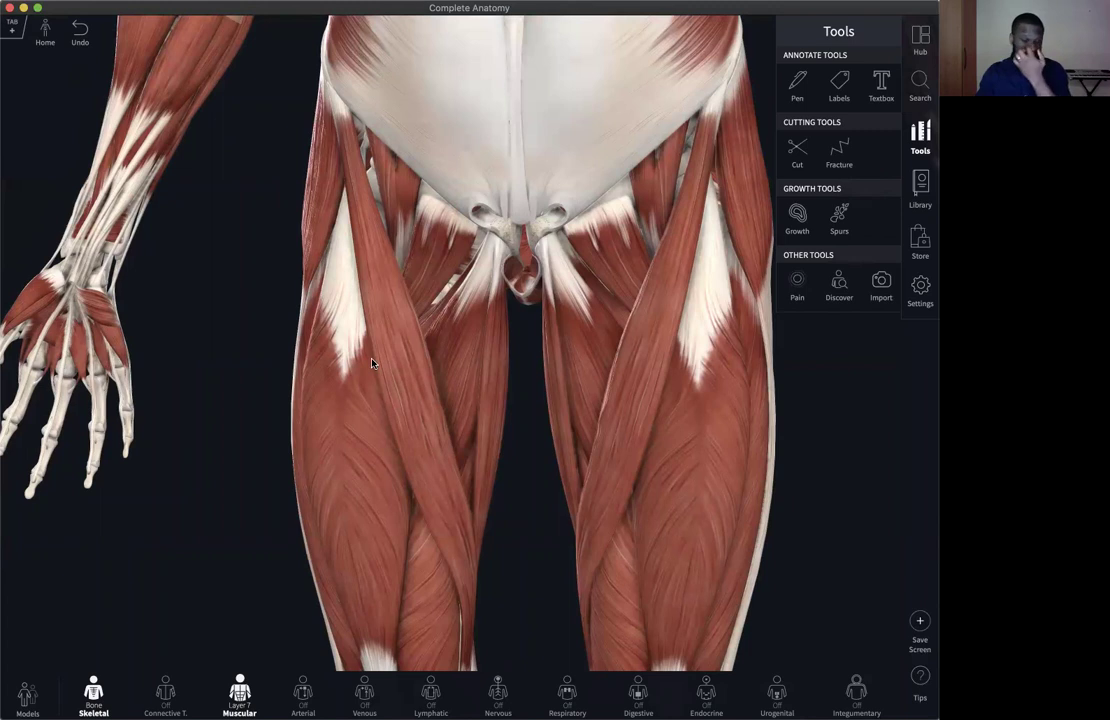
{"action": "left_click_drag", "start_coordinate": [372, 364], "coordinate": [412, 322]}
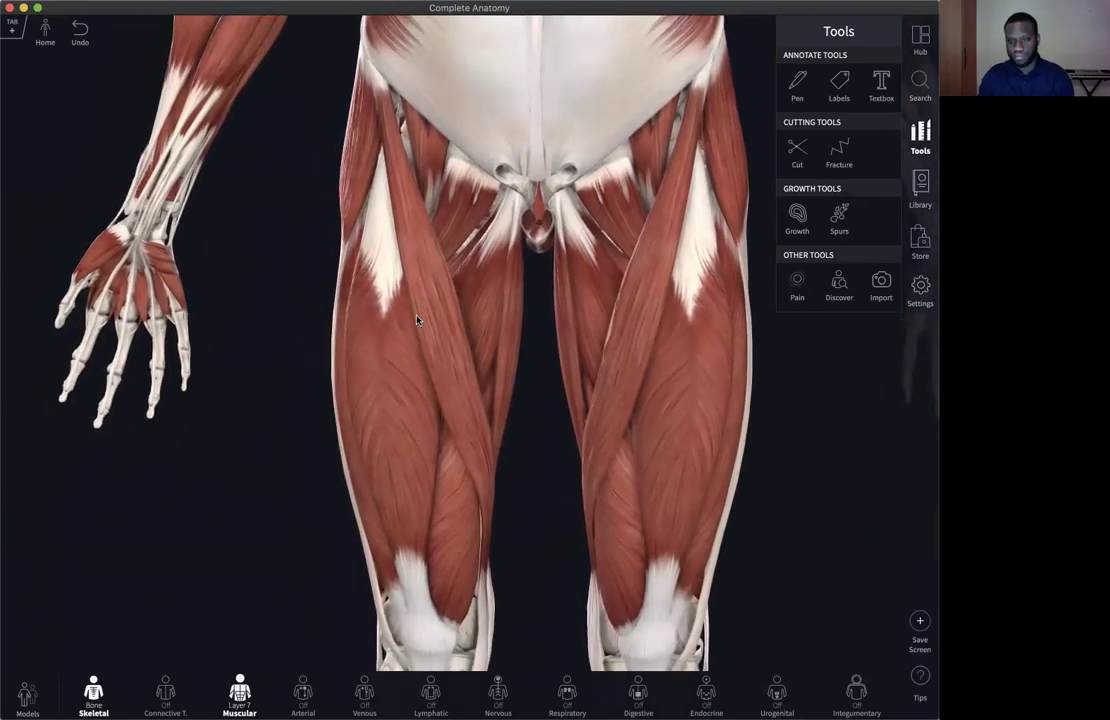
{"action": "scroll", "coordinate": [418, 320], "scroll_direction": "up", "scroll_amount": 5}
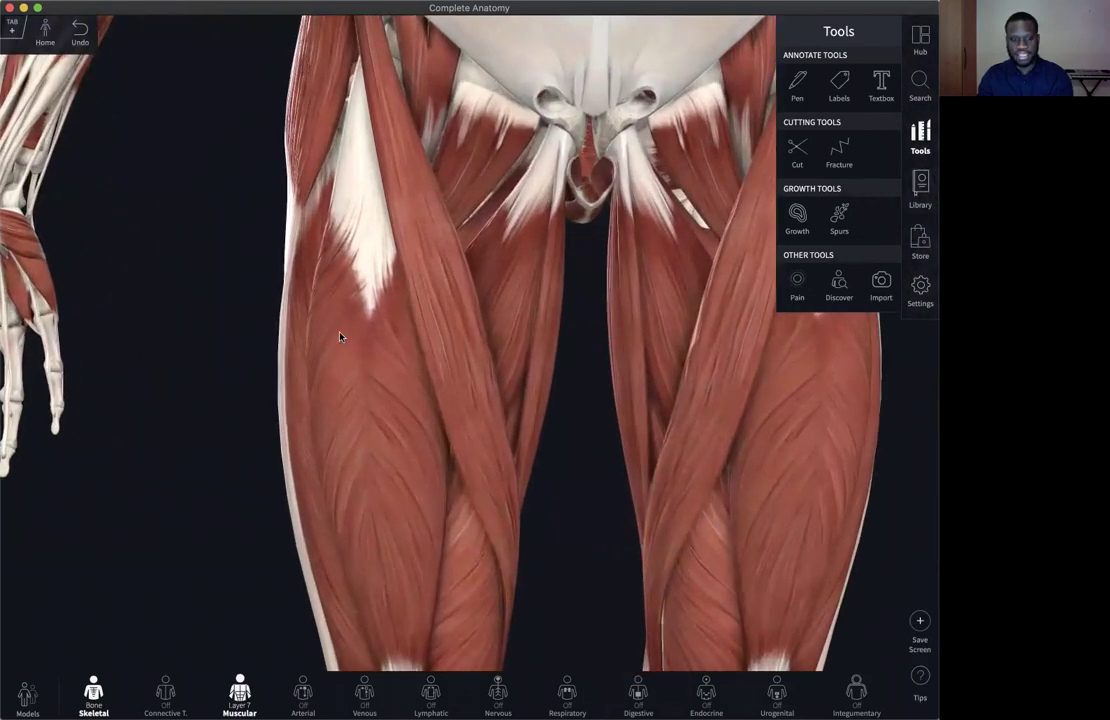
- Cut all layers of the right thigh along a single line above the knee, remove the part above it, and view the cut surface
{"action": "left_click", "coordinate": [798, 152]}
{"action": "mouse_move", "coordinate": [290, 524]}
{"action": "left_mouse_down"}
{"action": "mouse_move", "coordinate": [518, 513]}
{"action": "mouse_move", "coordinate": [528, 497]}
{"action": "left_mouse_up"}
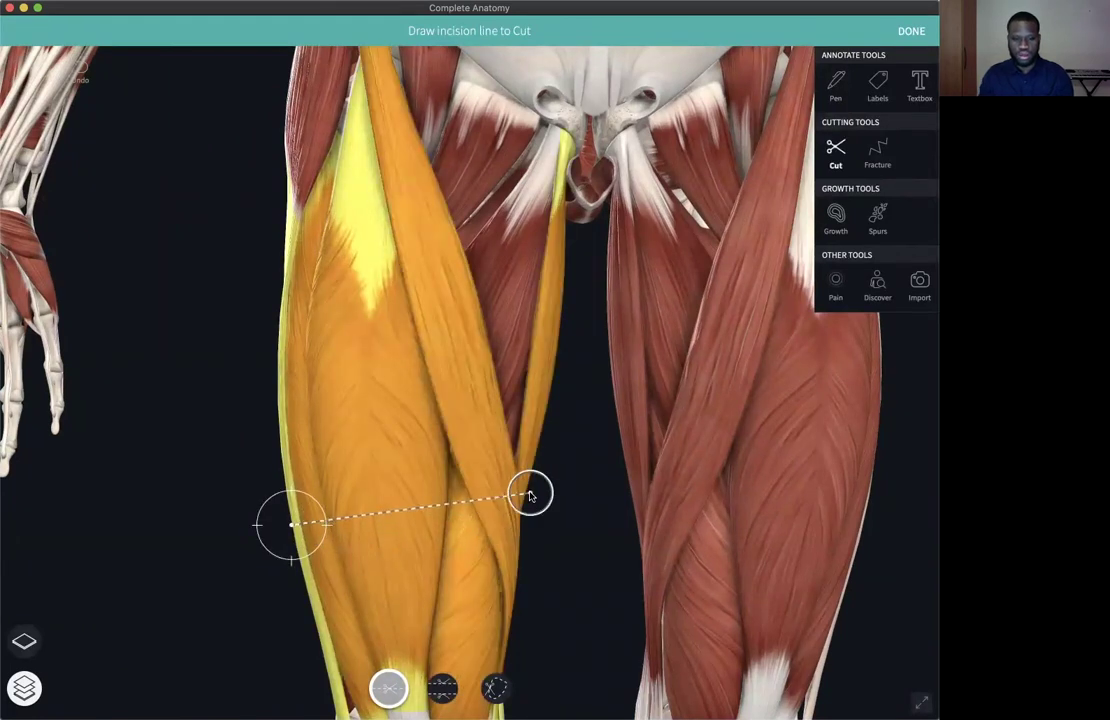
{"action": "left_click", "coordinate": [528, 467]}
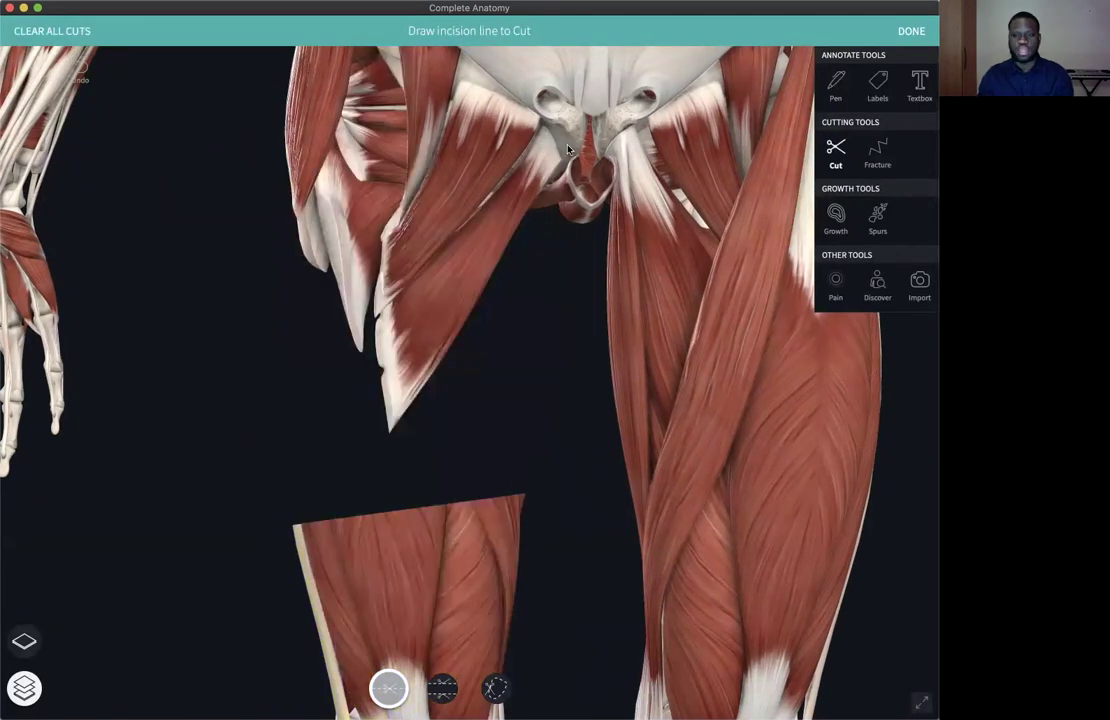
{"action": "left_click", "coordinate": [912, 36]}
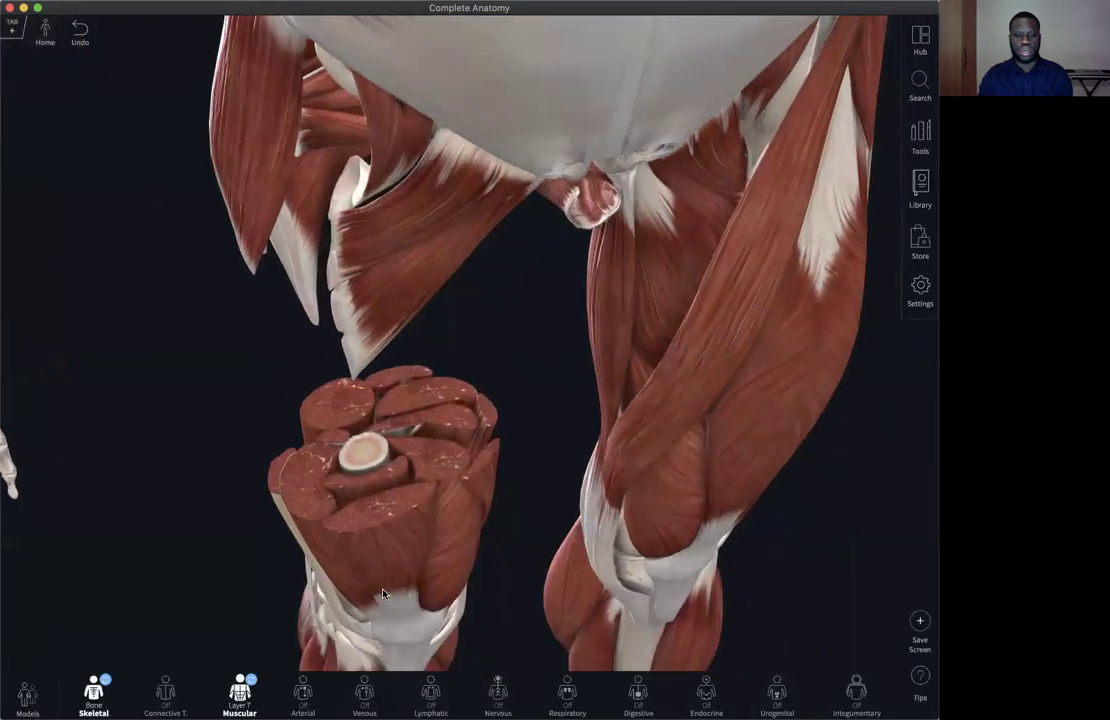
{"action": "left_click_drag", "start_coordinate": [382, 594], "coordinate": [450, 290]}
{"action": "scroll", "coordinate": [441, 444], "scroll_direction": "up", "scroll_amount": 5}
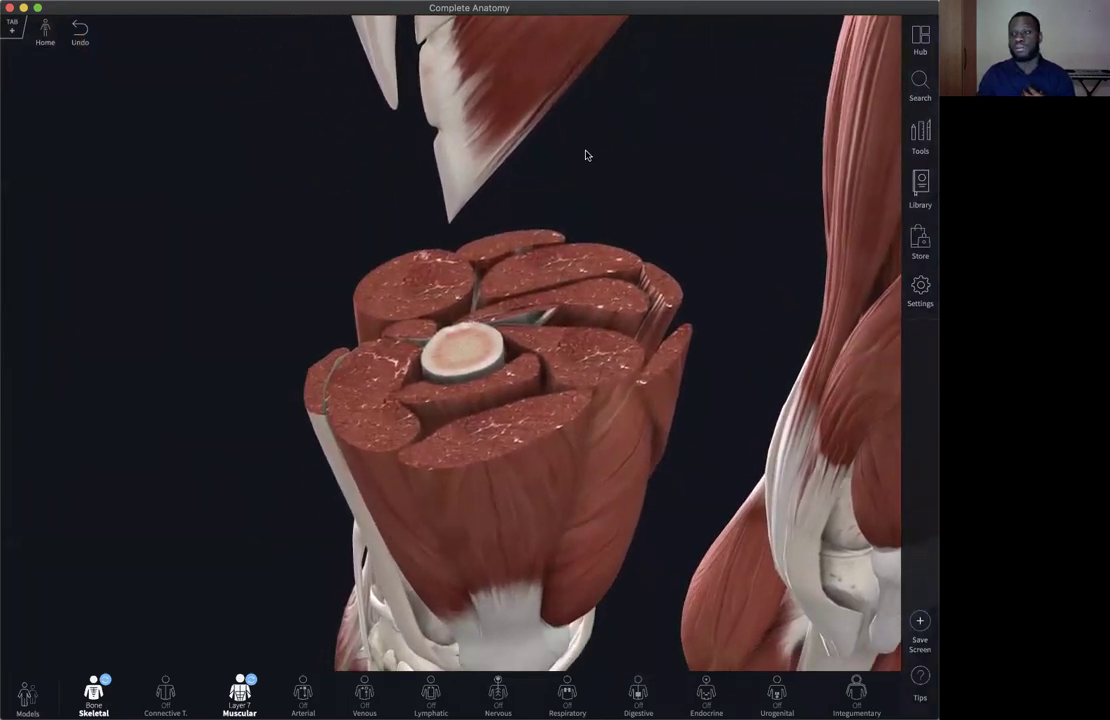
- Import the labelled thigh cross-section scan, enlarge it, and place it beside the cut right thigh
{"action": "left_click", "coordinate": [925, 137]}
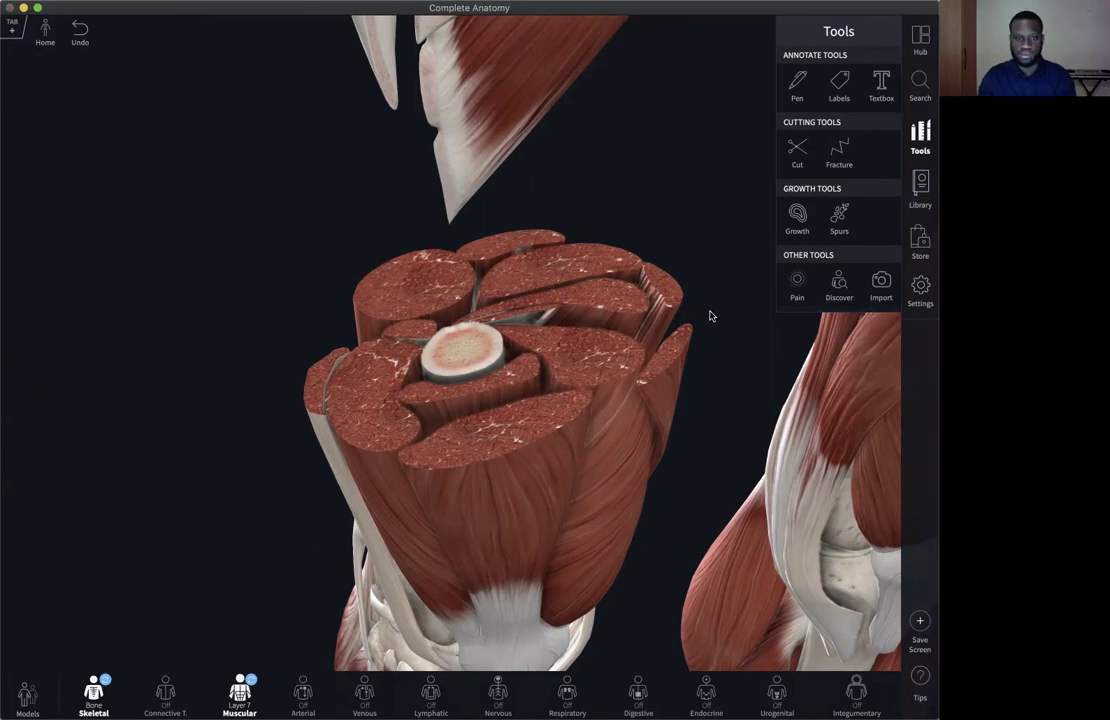
{"action": "left_click_drag", "start_coordinate": [259, 196], "coordinate": [188, 265]}
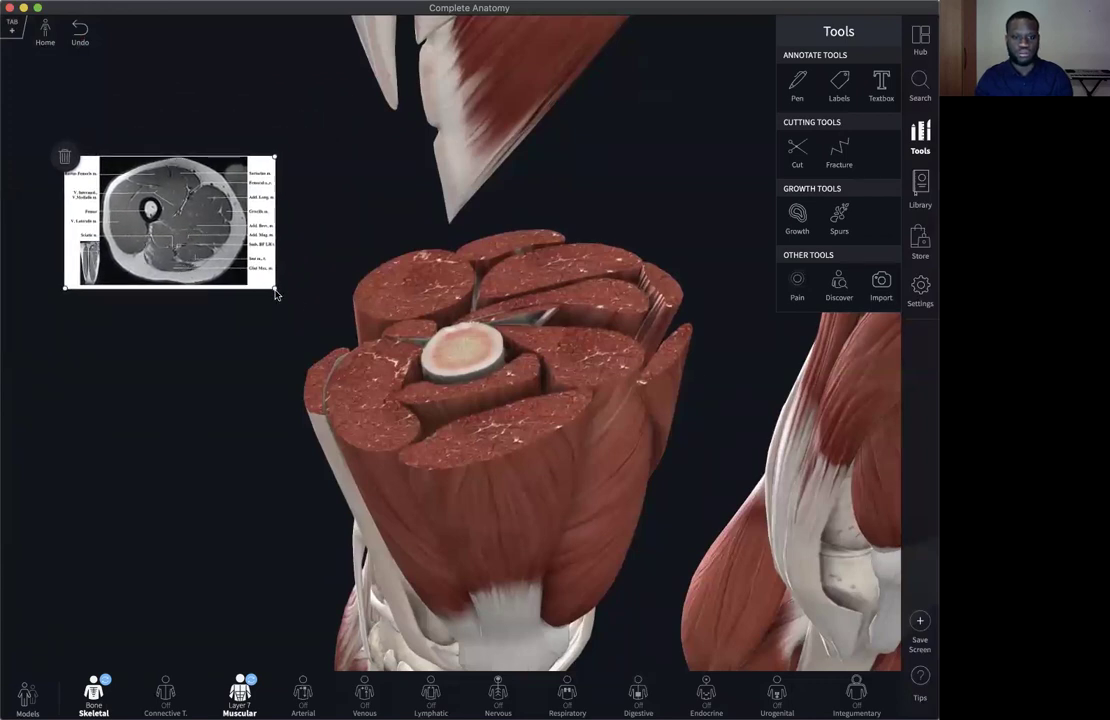
{"action": "left_click_drag", "start_coordinate": [278, 292], "coordinate": [331, 323]}
{"action": "left_click_drag", "start_coordinate": [332, 376], "coordinate": [372, 362]}
{"action": "left_click_drag", "start_coordinate": [297, 317], "coordinate": [267, 317]}
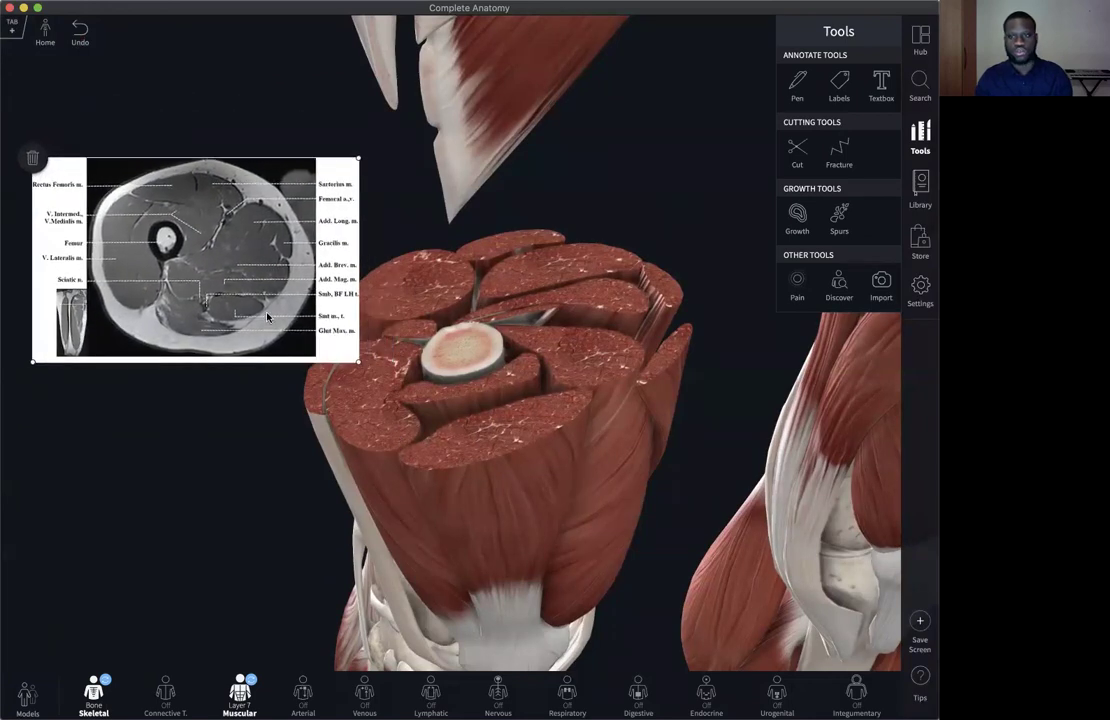
- Label the Semimembranosus, Vastus Medialis, Rectus Femoris and Adductor Magnus muscles on the cut surface of the right thigh
{"action": "left_click", "coordinate": [839, 85]}
{"action": "left_click", "coordinate": [563, 258]}
{"action": "left_click", "coordinate": [595, 354]}
{"action": "left_click", "coordinate": [449, 384]}
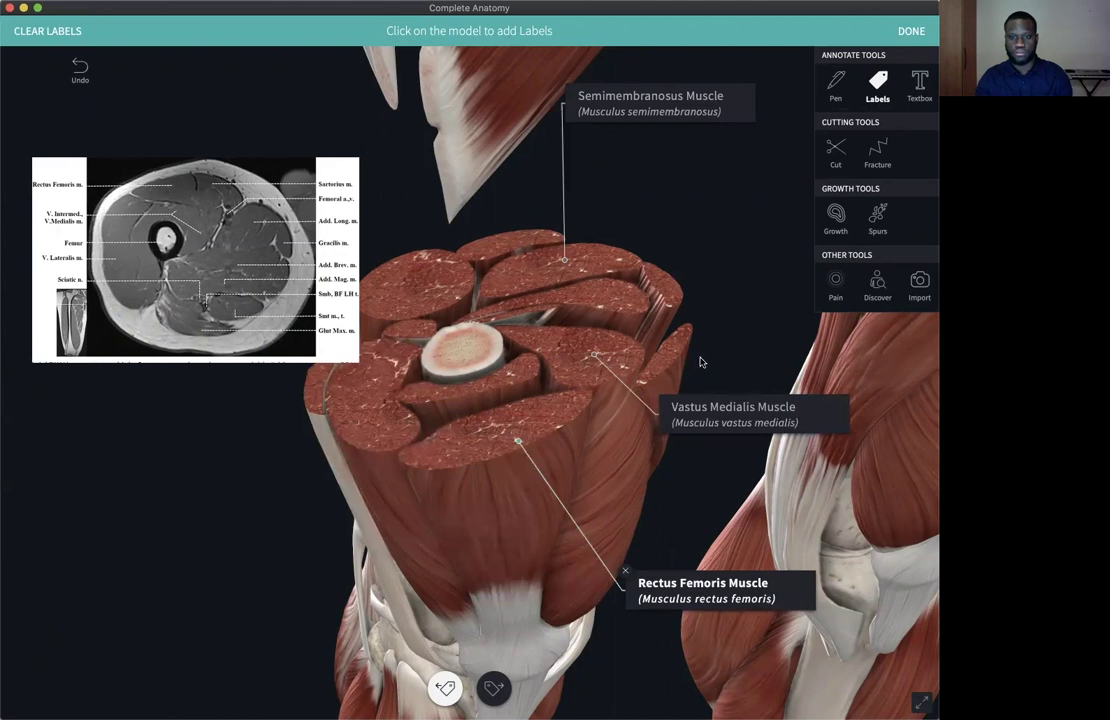
{"action": "left_click", "coordinate": [607, 292]}
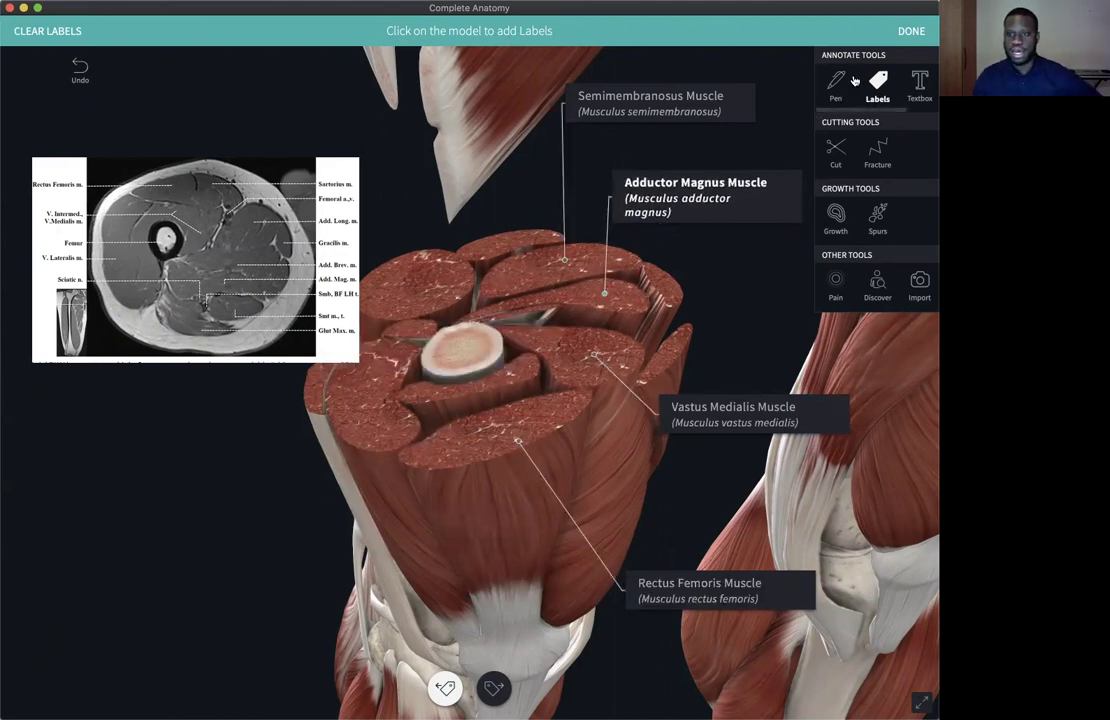
- Add a text box reading "Learning outcomes" and place it below the imported scan
{"action": "left_click", "coordinate": [918, 85]}
{"action": "left_click", "coordinate": [166, 112]}
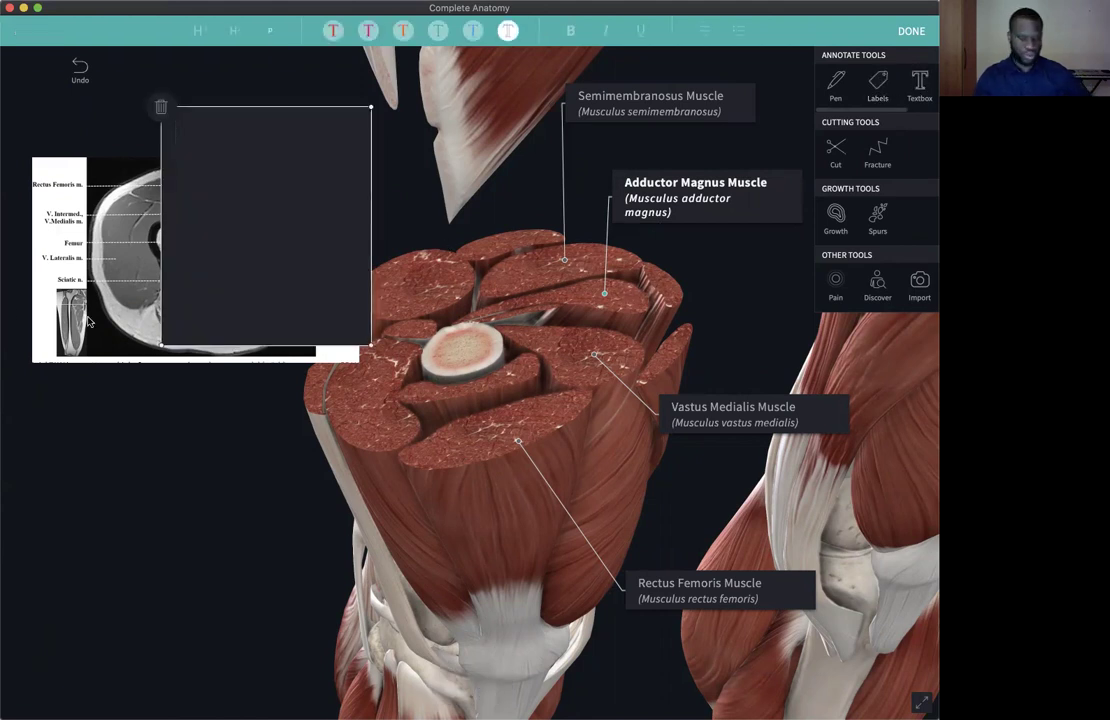
{"action": "type", "text": "Learni"}
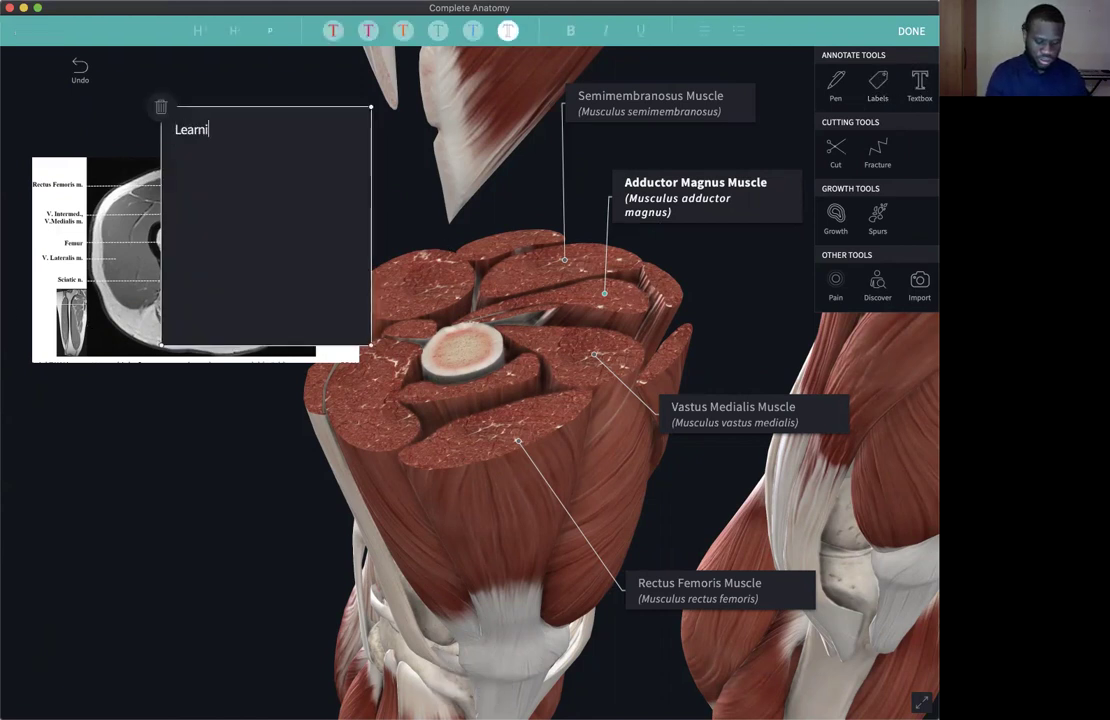
{"action": "type", "text": "ng outcomes"}
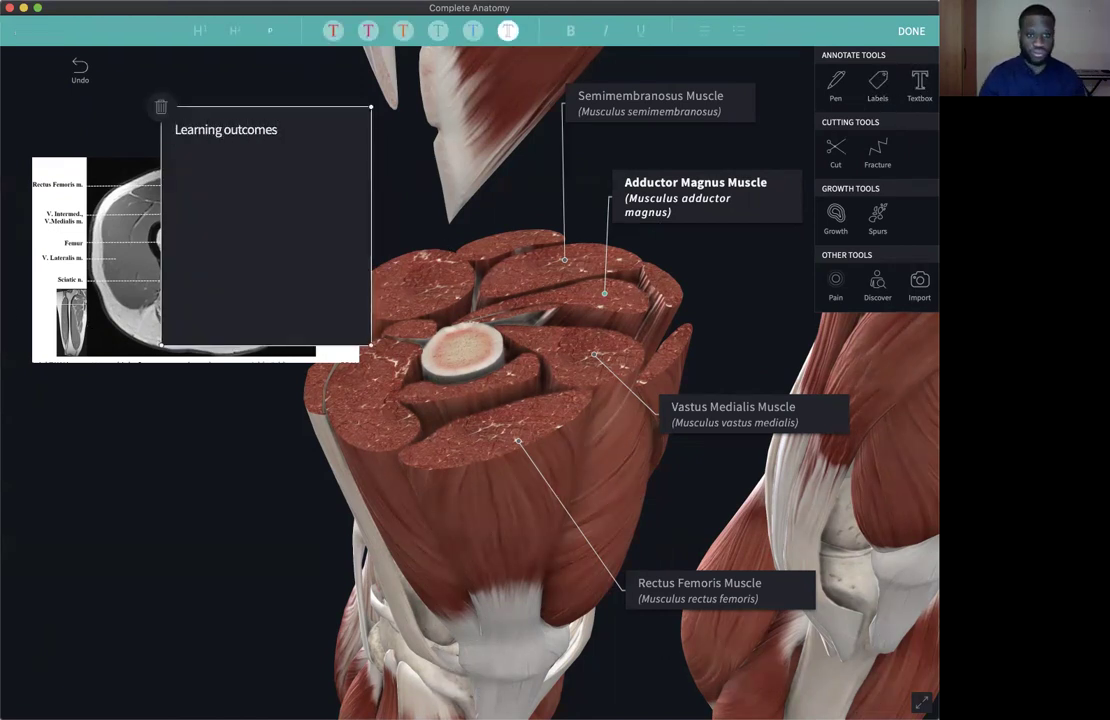
{"action": "left_click", "coordinate": [240, 424]}
{"action": "left_click_drag", "start_coordinate": [265, 248], "coordinate": [185, 558]}
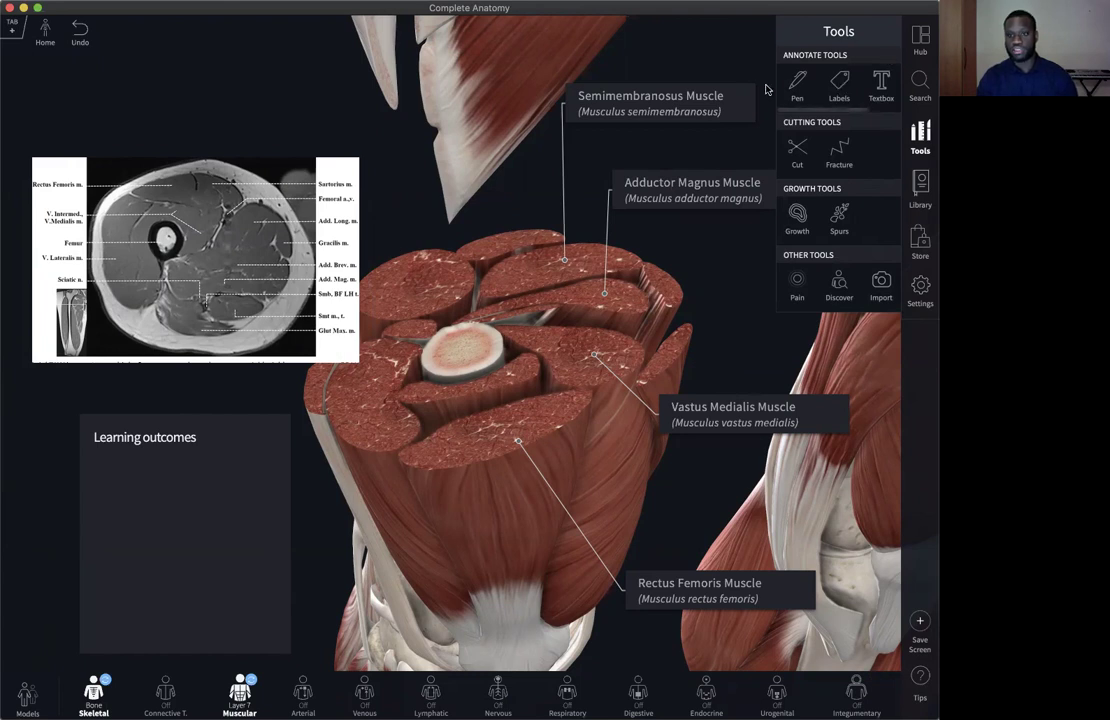
- Draw a blue X with the 3D Pen on the cut surface of the rectus femoris muscle
{"action": "left_click", "coordinate": [797, 86]}
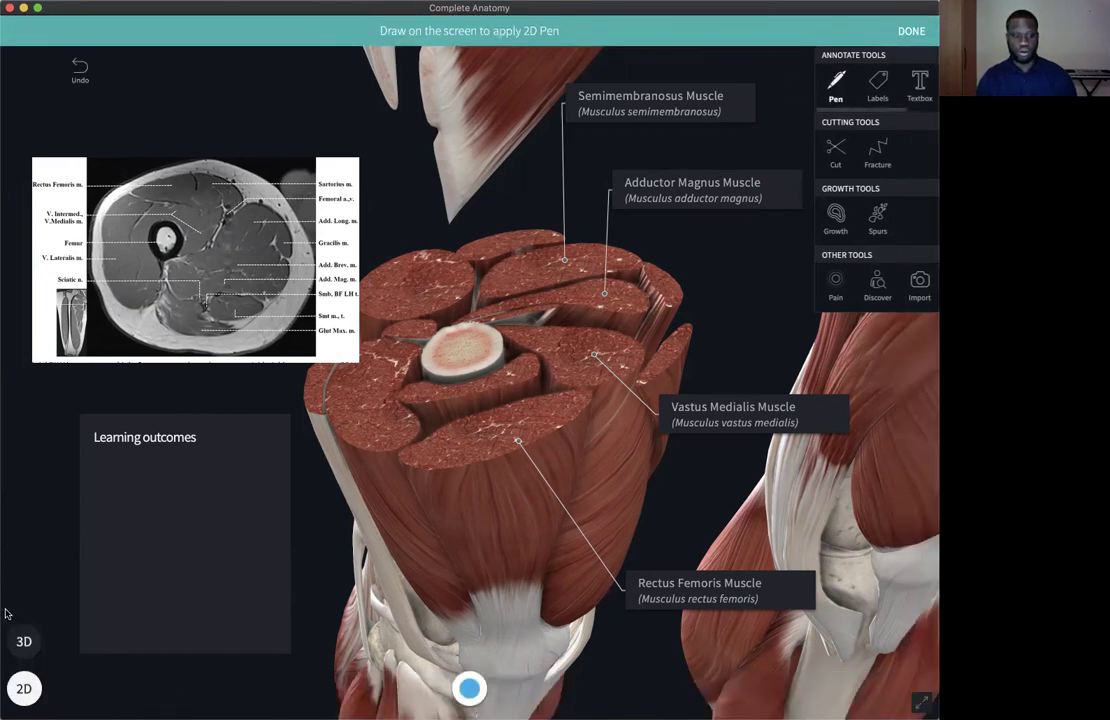
{"action": "left_click", "coordinate": [22, 643]}
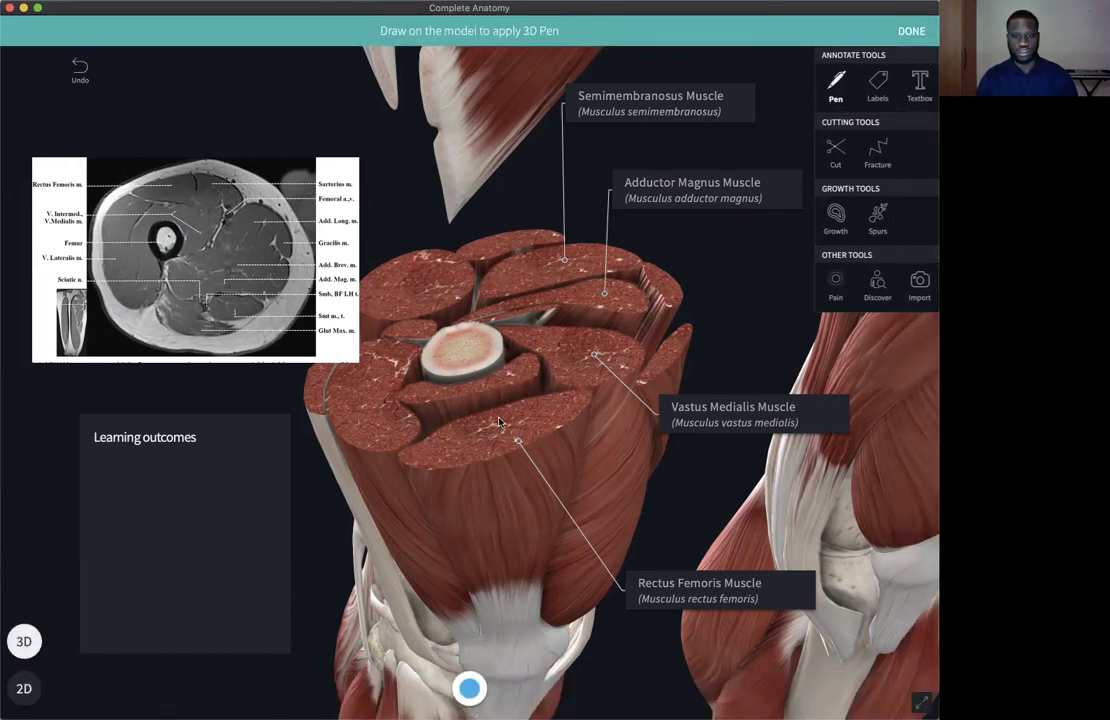
{"action": "left_click_drag", "start_coordinate": [470, 454], "coordinate": [472, 421]}
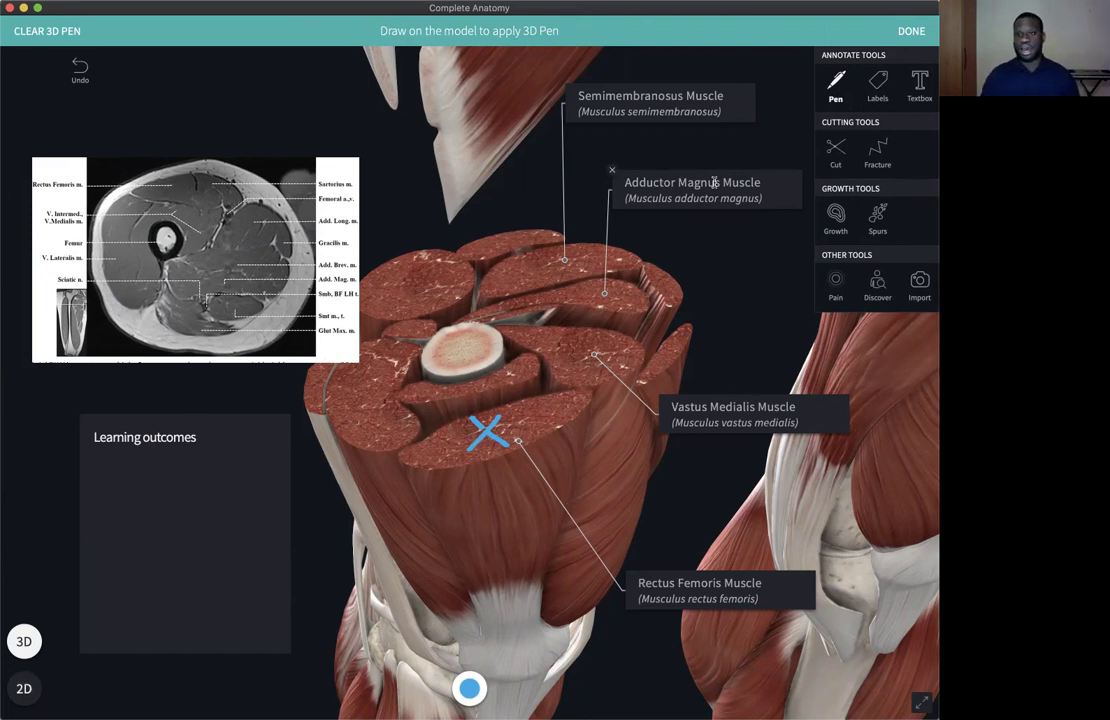
- Finish the pen annotation and save the view as a new screen titled "Muscles of the thigh" in My Screens, attached to Full Body
{"action": "left_click", "coordinate": [910, 31]}
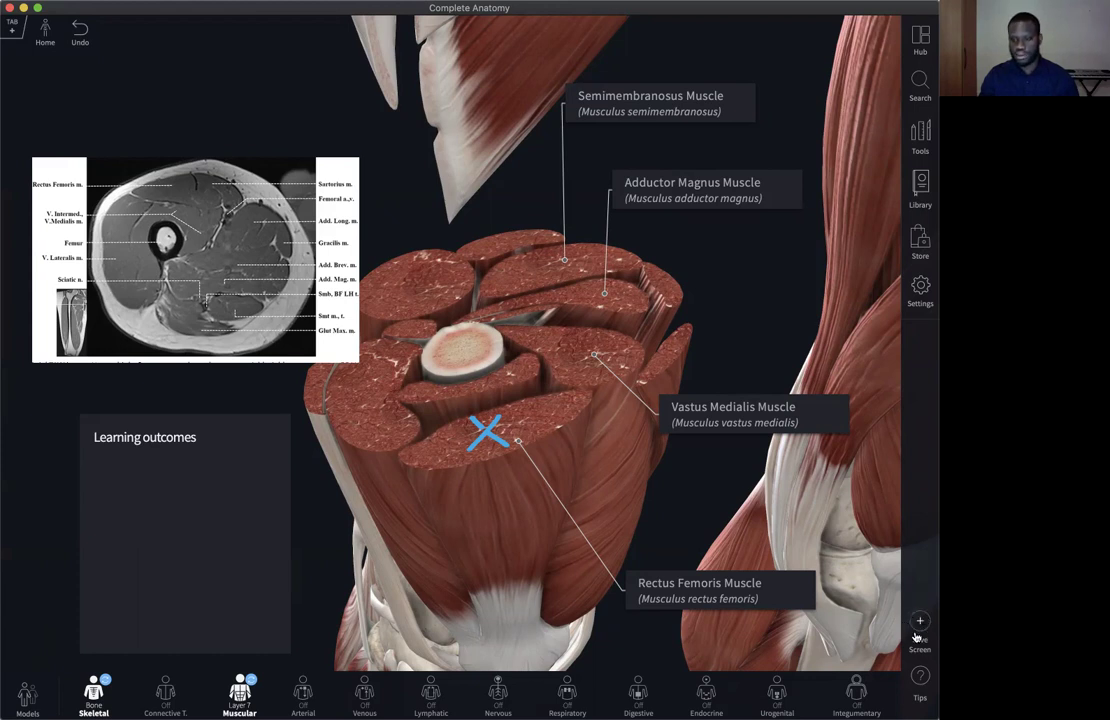
{"action": "left_click", "coordinate": [918, 632]}
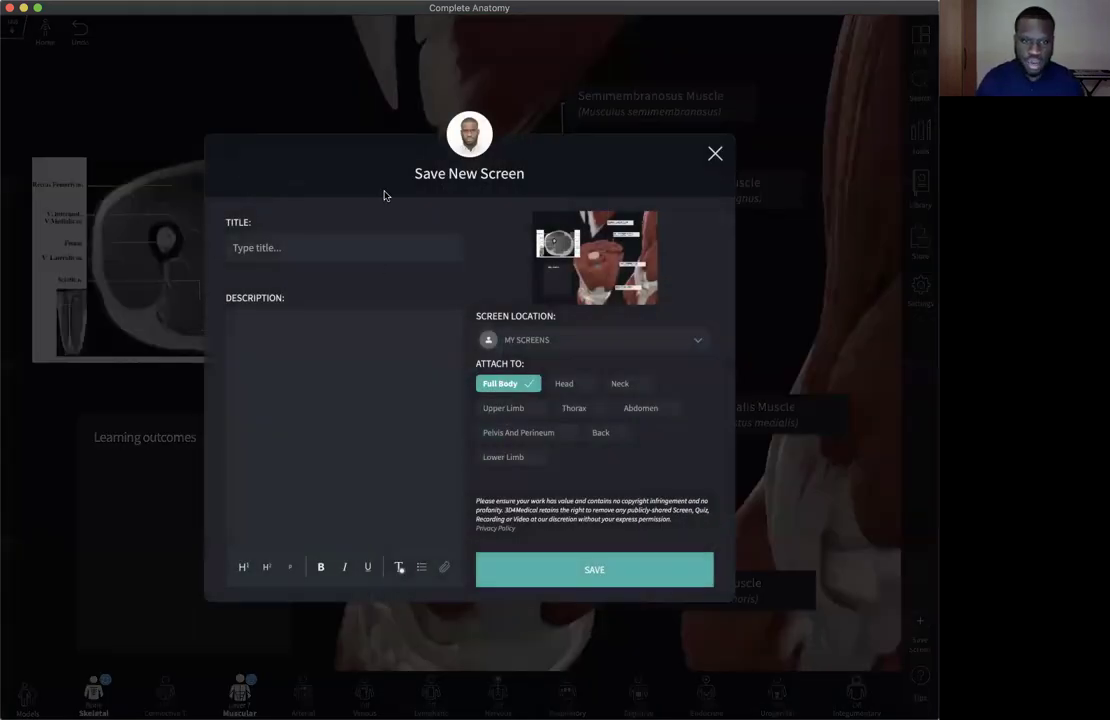
{"action": "left_click", "coordinate": [339, 245]}
{"action": "type", "text": "M"}
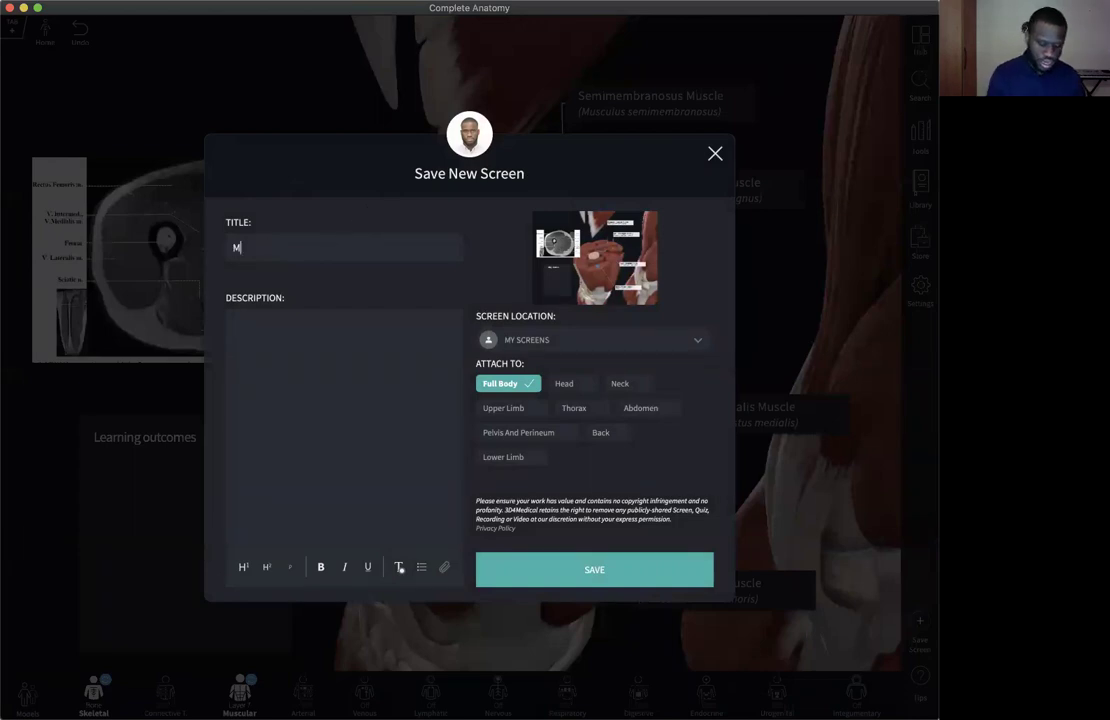
{"action": "type", "text": "uscles of the"}
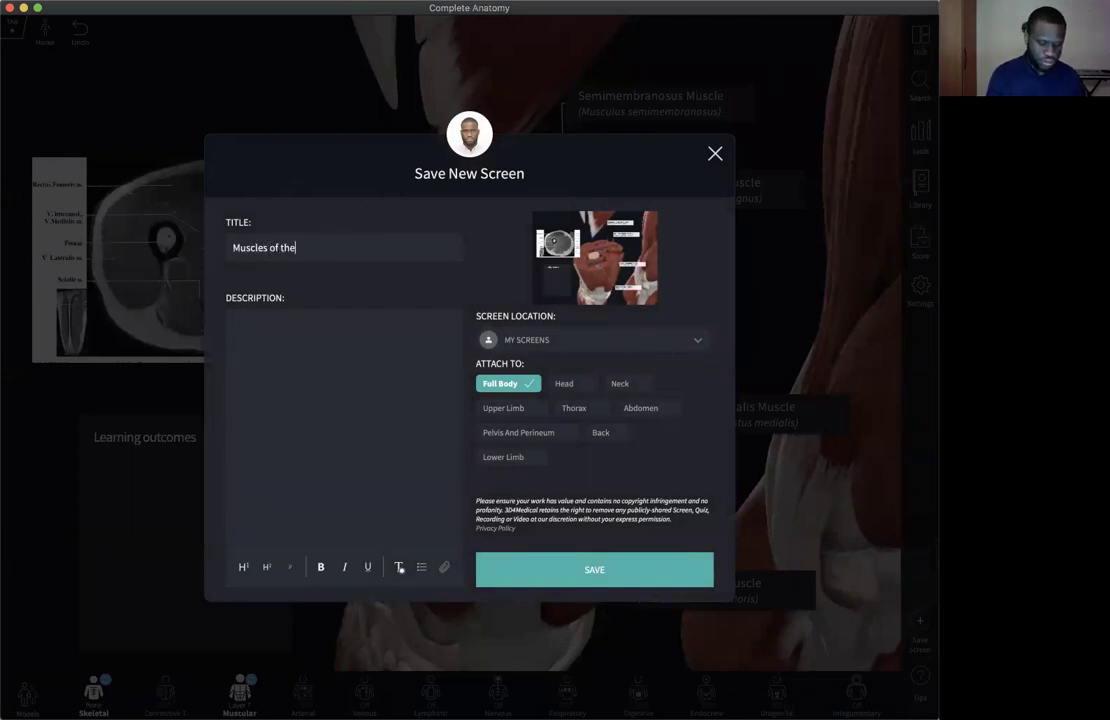
{"action": "type", "text": " thigh"}
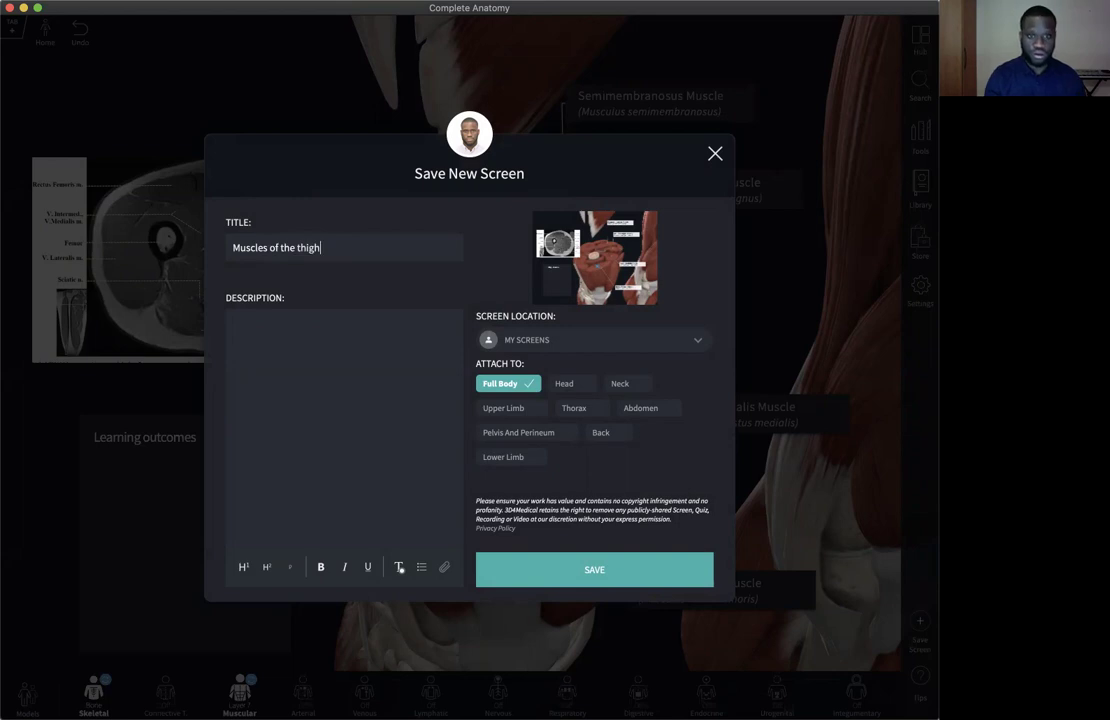
{"action": "left_click", "coordinate": [292, 330]}
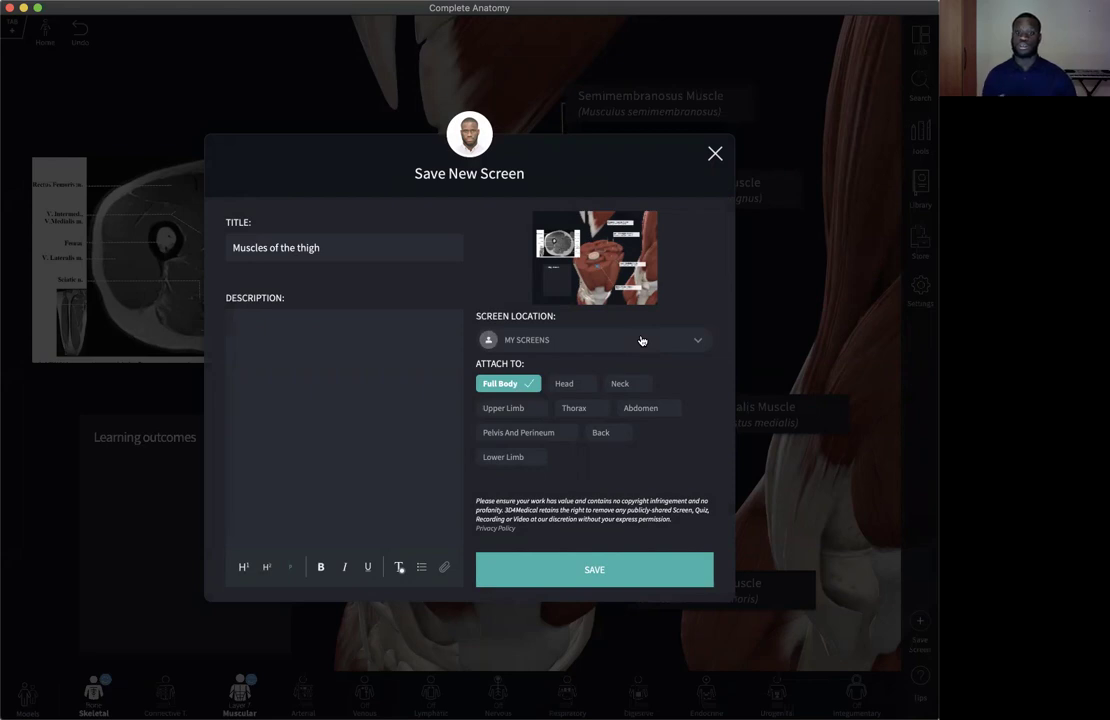
{"action": "left_click", "coordinate": [414, 379]}
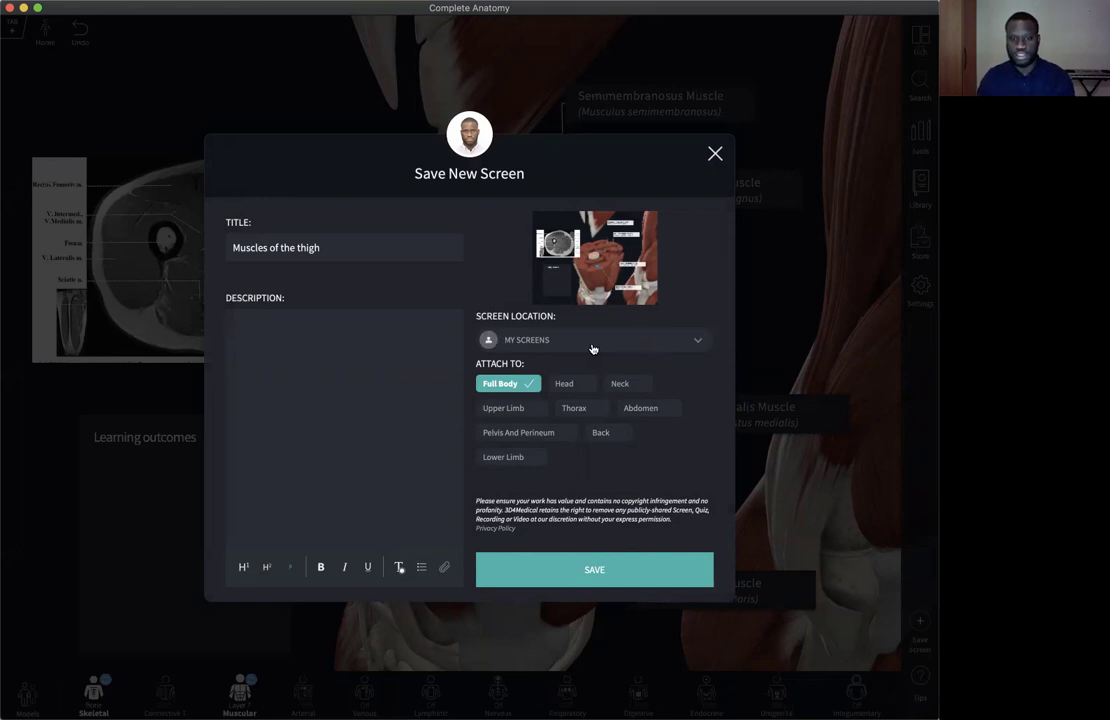
{"action": "left_click", "coordinate": [694, 345]}
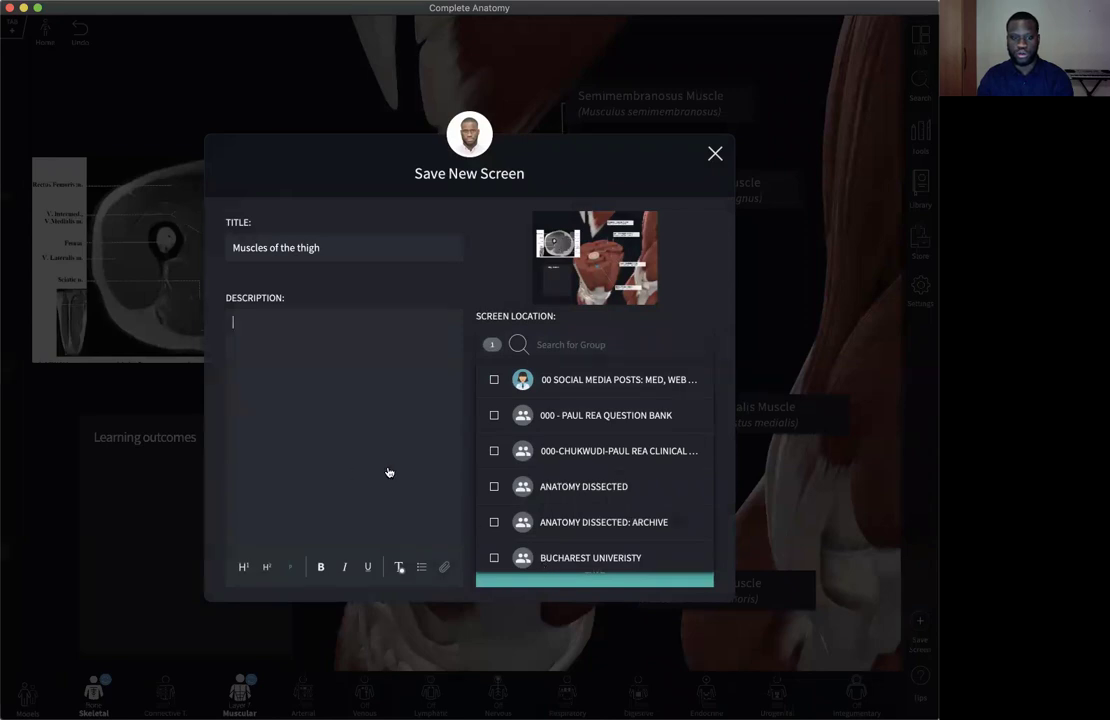
{"action": "left_click", "coordinate": [428, 453]}
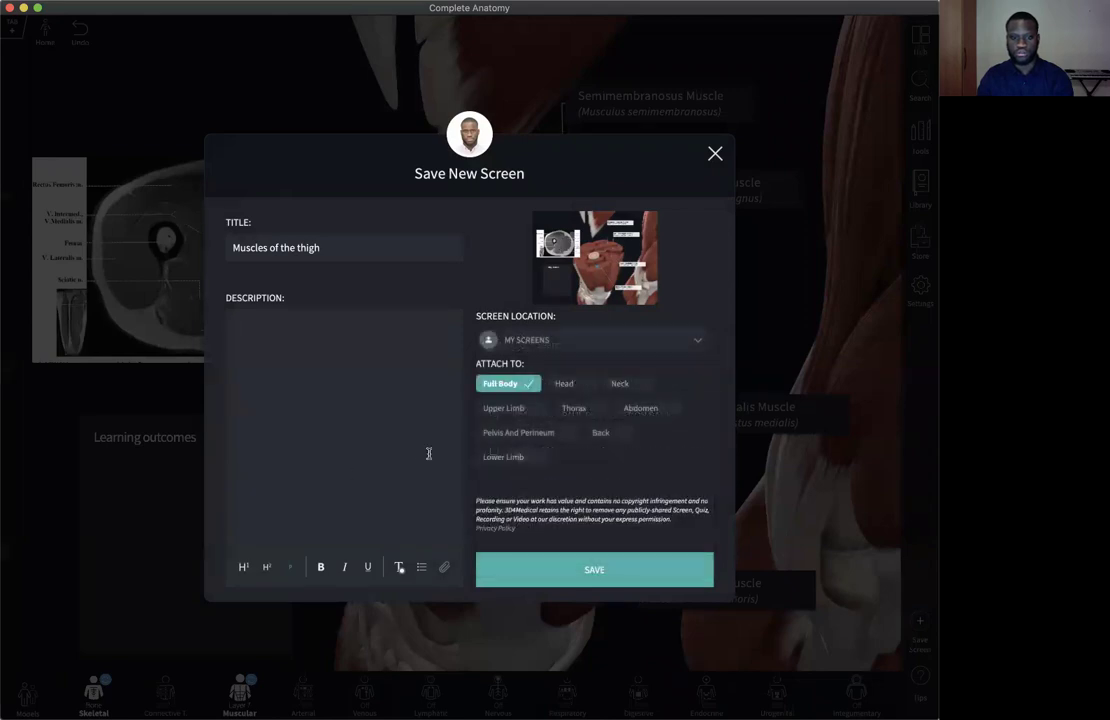
{"action": "left_click", "coordinate": [591, 584]}
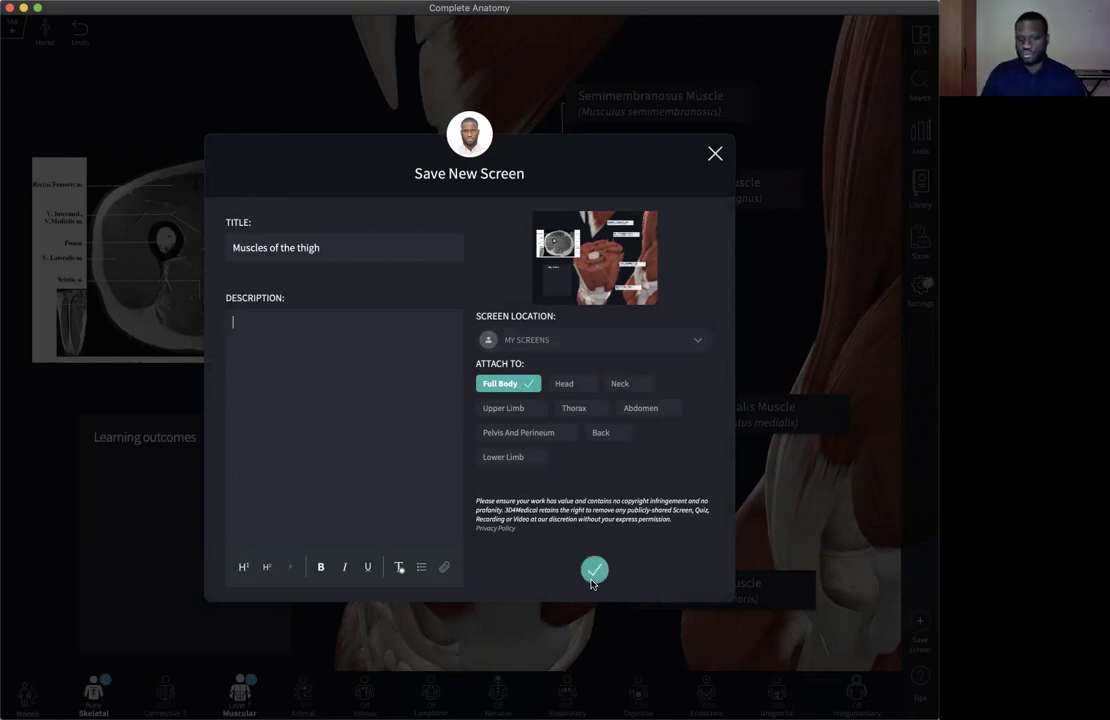
{"action": "left_click", "coordinate": [715, 154]}
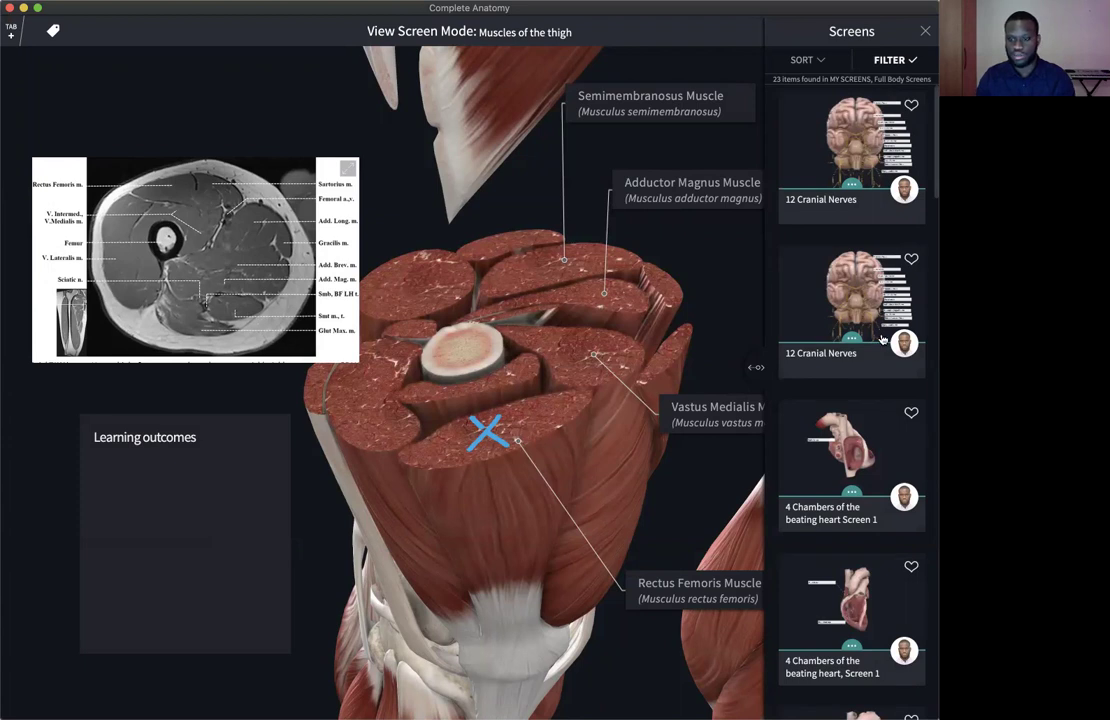
- Look through the saved full-body screens for "Muscles of the thigh", and close the list
{"action": "scroll", "coordinate": [882, 340], "scroll_direction": "down", "scroll_amount": 3}
{"action": "scroll", "coordinate": [880, 336], "scroll_direction": "down", "scroll_amount": 10}
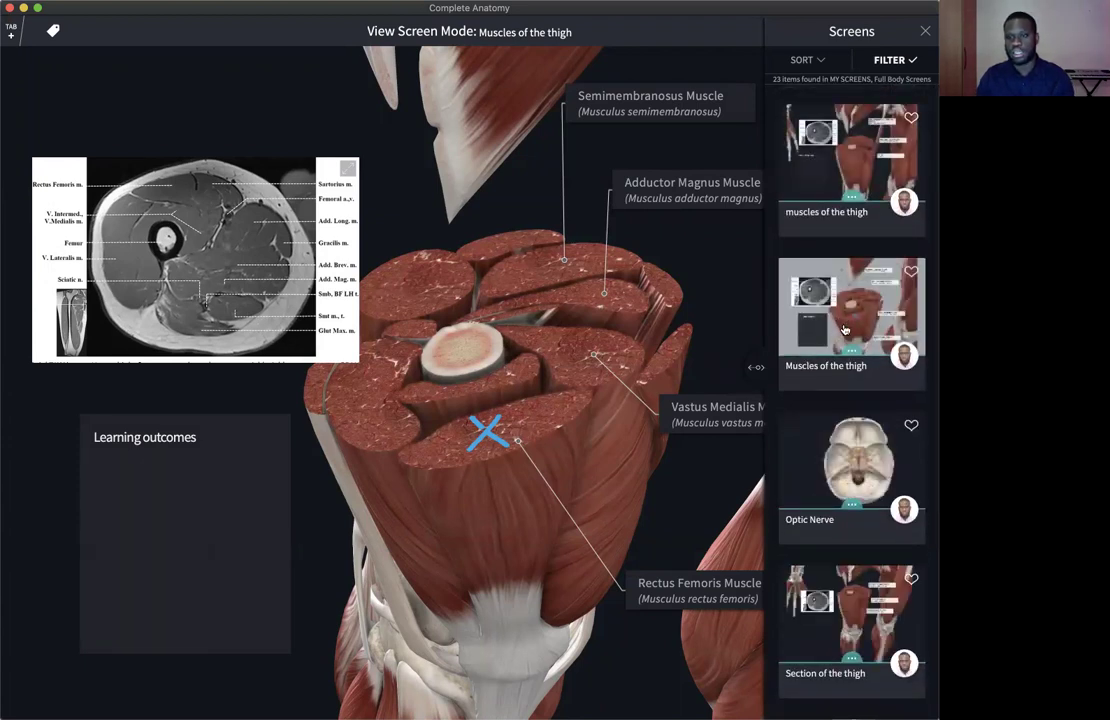
{"action": "scroll", "coordinate": [874, 477], "scroll_direction": "down", "scroll_amount": 5}
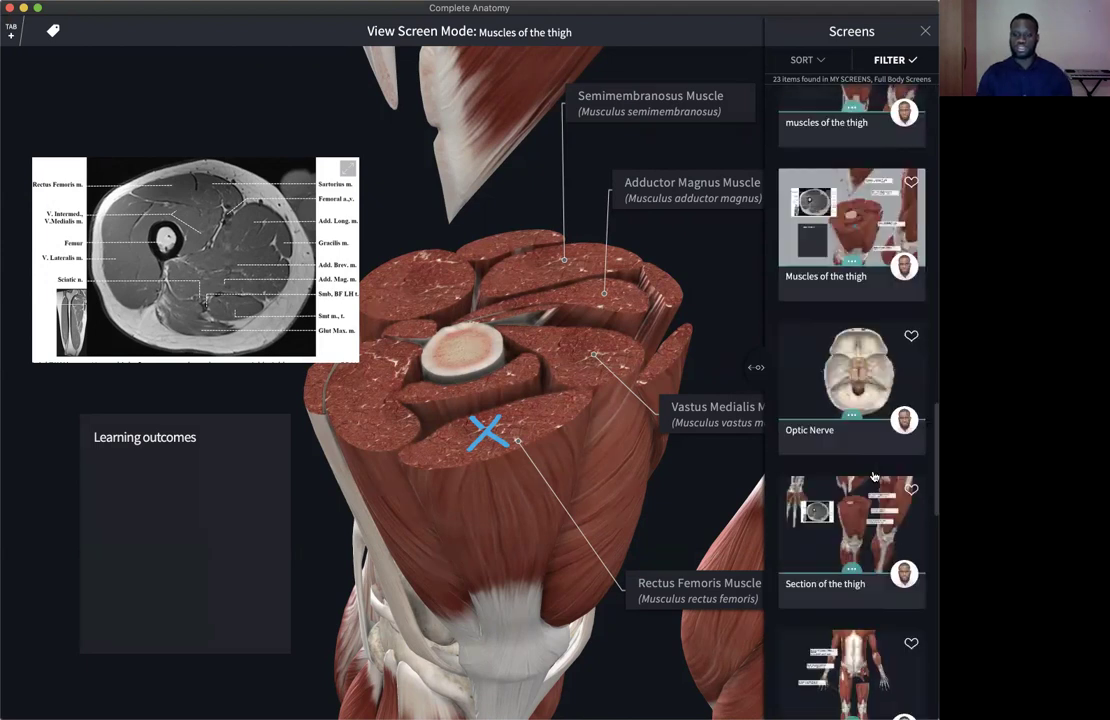
{"action": "scroll", "coordinate": [874, 477], "scroll_direction": "up", "scroll_amount": 8}
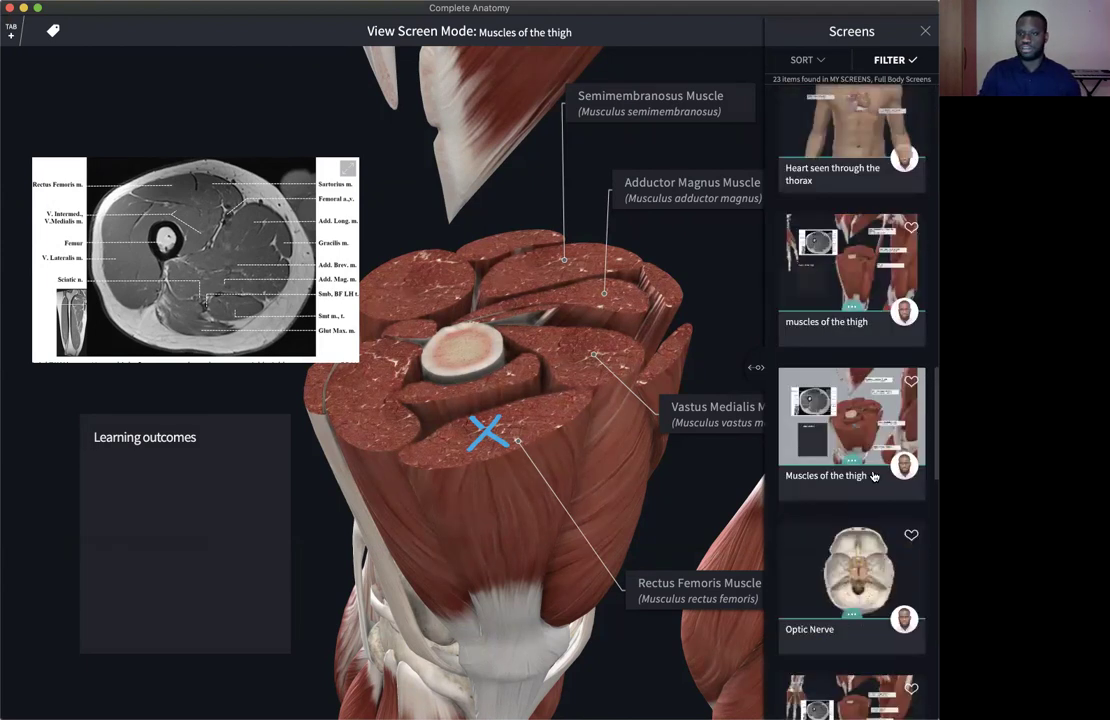
{"action": "left_click", "coordinate": [924, 38]}
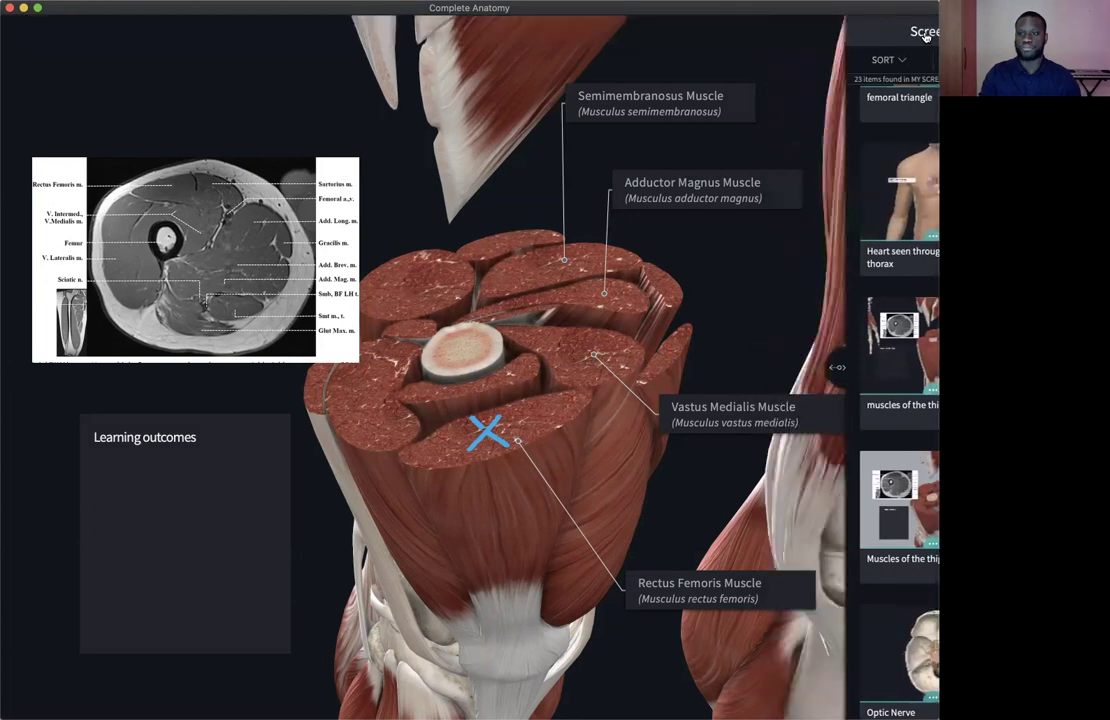
- Clear all tools from the cut thigh and reset the model to its full-body home view
{"action": "left_click_drag", "start_coordinate": [793, 327], "coordinate": [449, 474]}
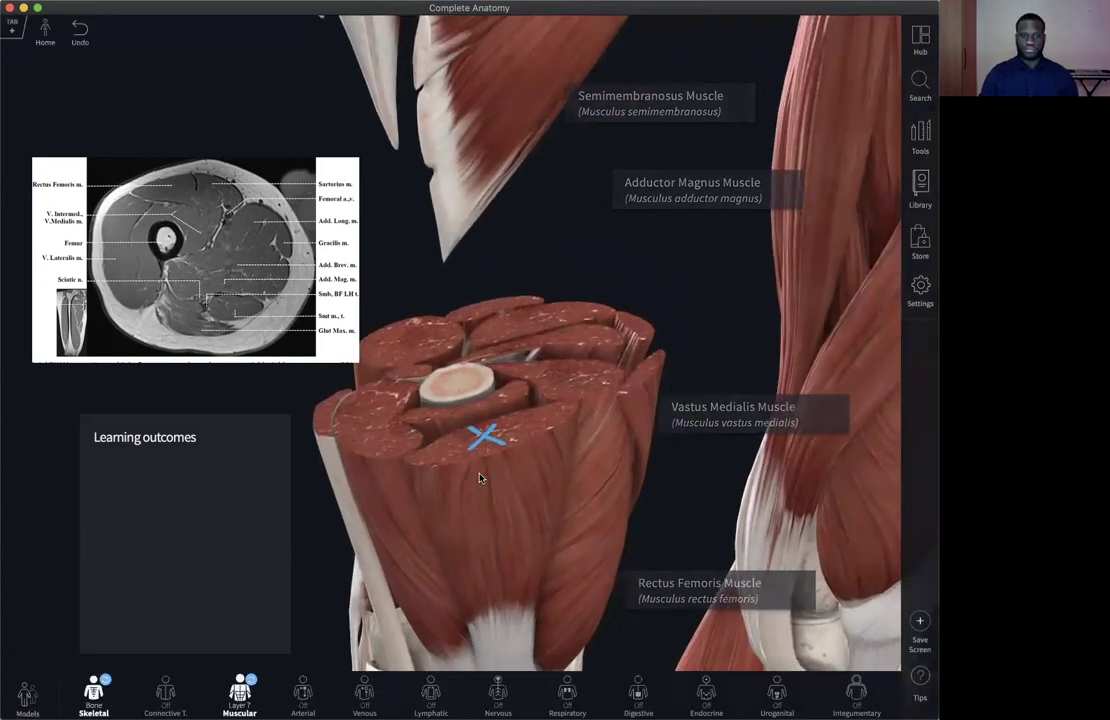
{"action": "left_click", "coordinate": [81, 36]}
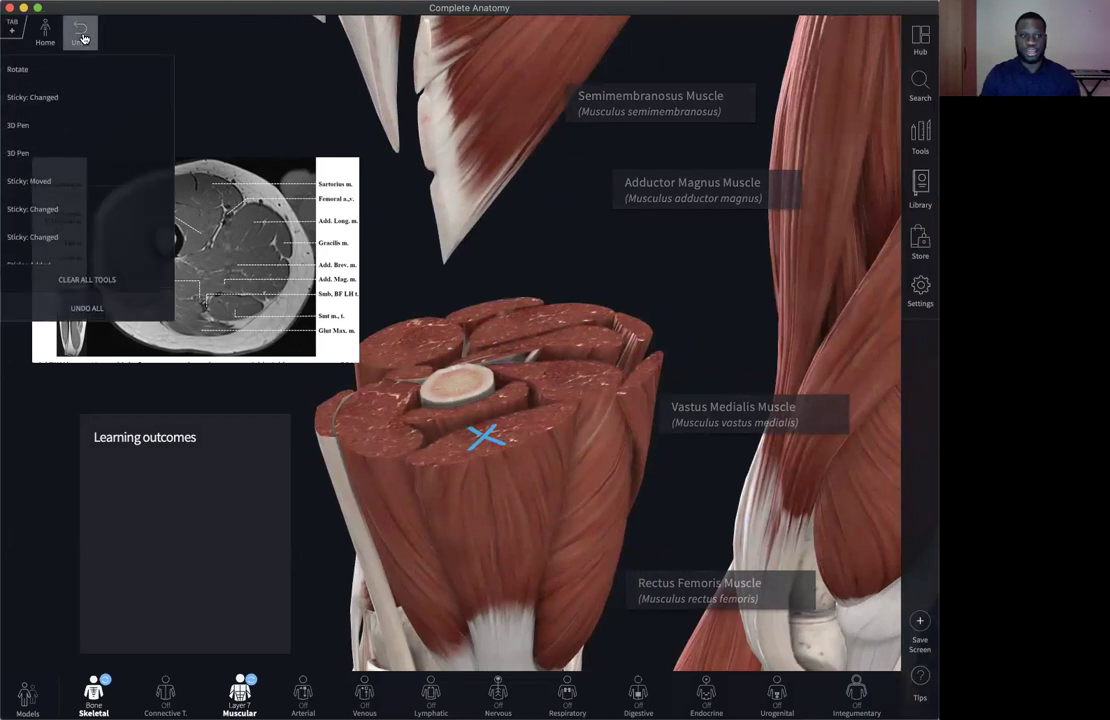
{"action": "left_click", "coordinate": [101, 284]}
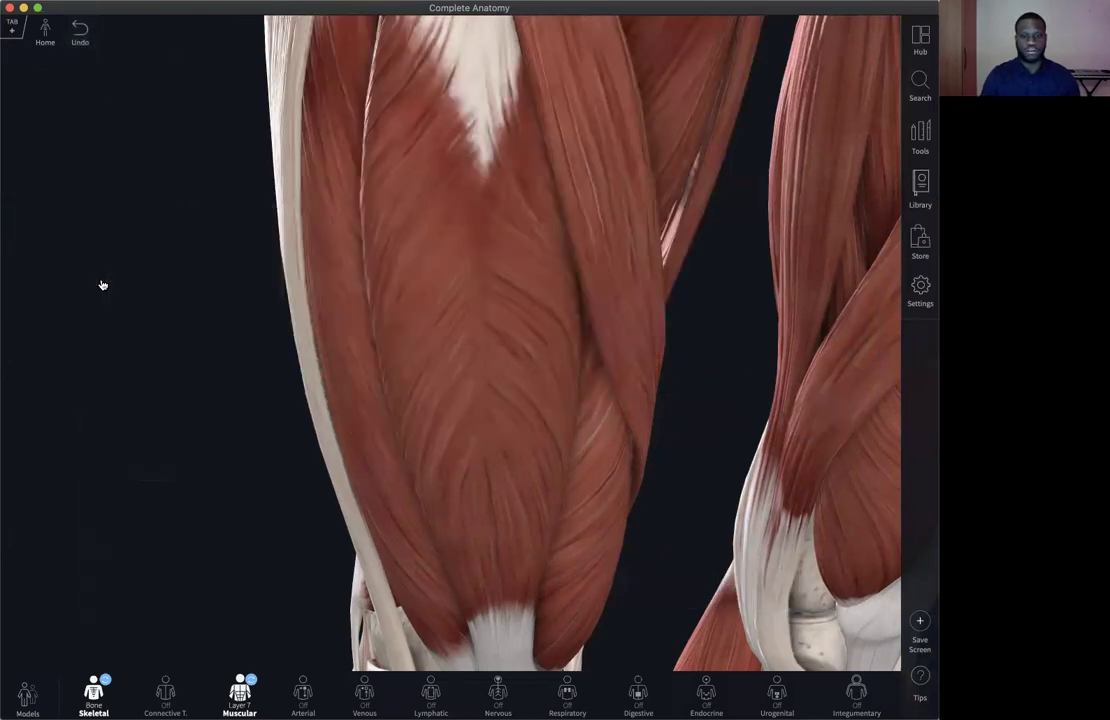
{"action": "scroll", "coordinate": [377, 245], "scroll_direction": "down", "scroll_amount": 10}
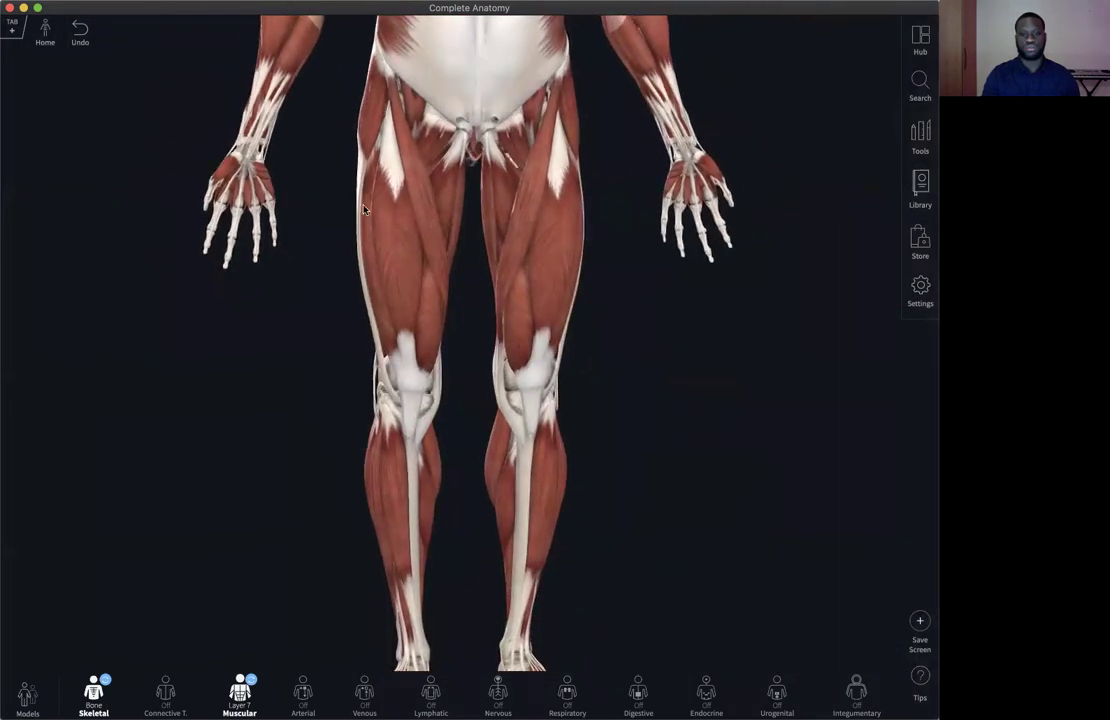
{"action": "left_click", "coordinate": [45, 32]}
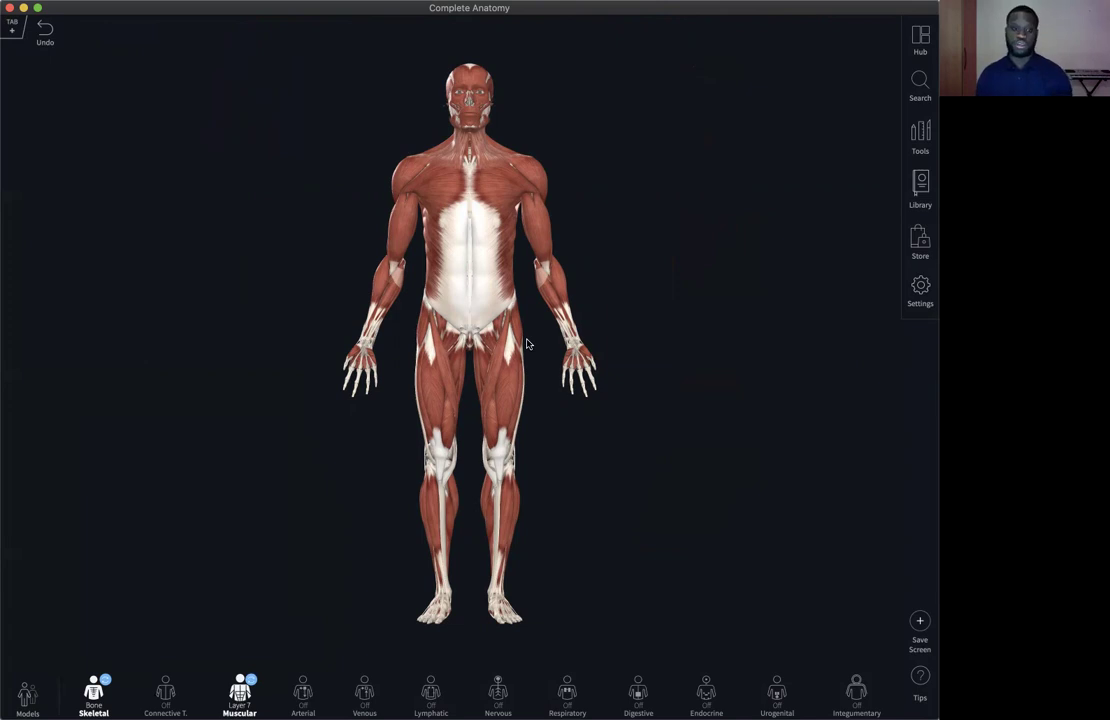
- Turn off the Muscular and Skeletal systems, and search for "brain" to show the Brain (Encephalon) on its own
{"action": "left_click", "coordinate": [239, 692]}
{"action": "left_click", "coordinate": [93, 690]}
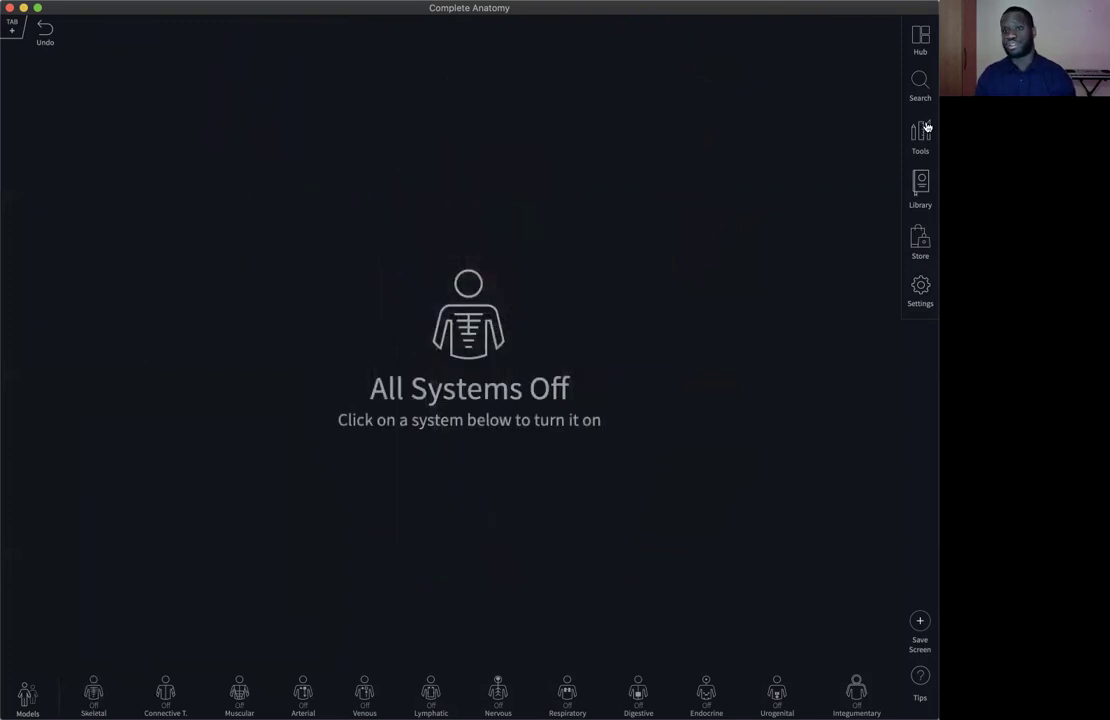
{"action": "left_click", "coordinate": [920, 82]}
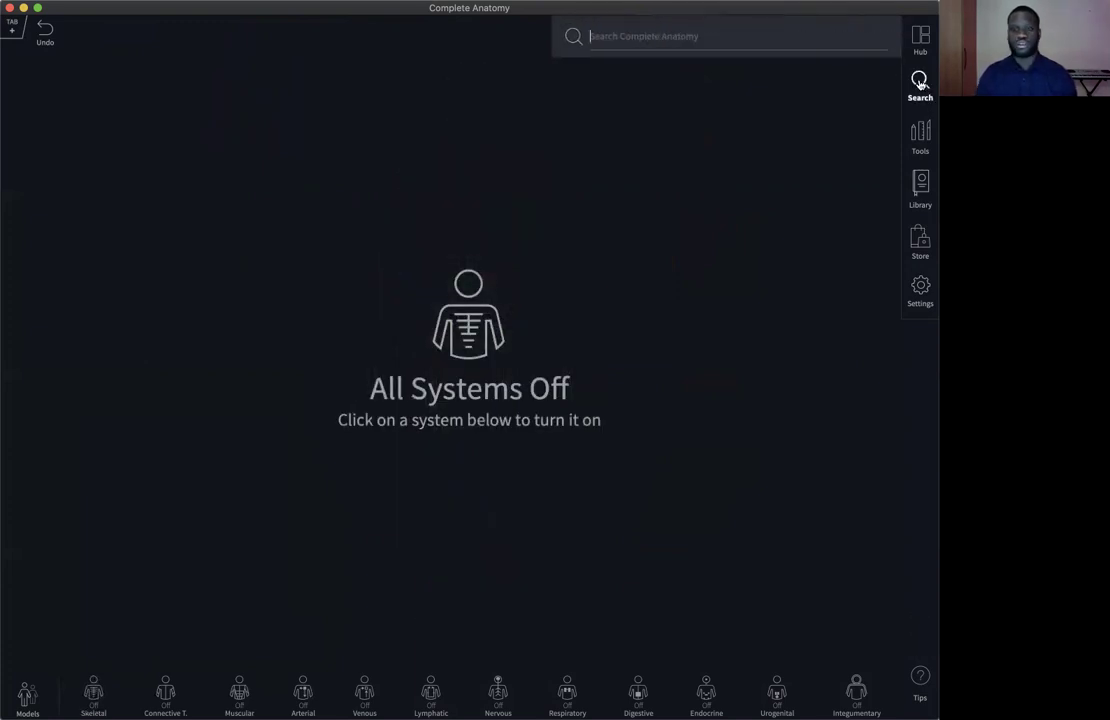
{"action": "type", "text": "br"}
{"action": "key", "text": "BackSpace"}
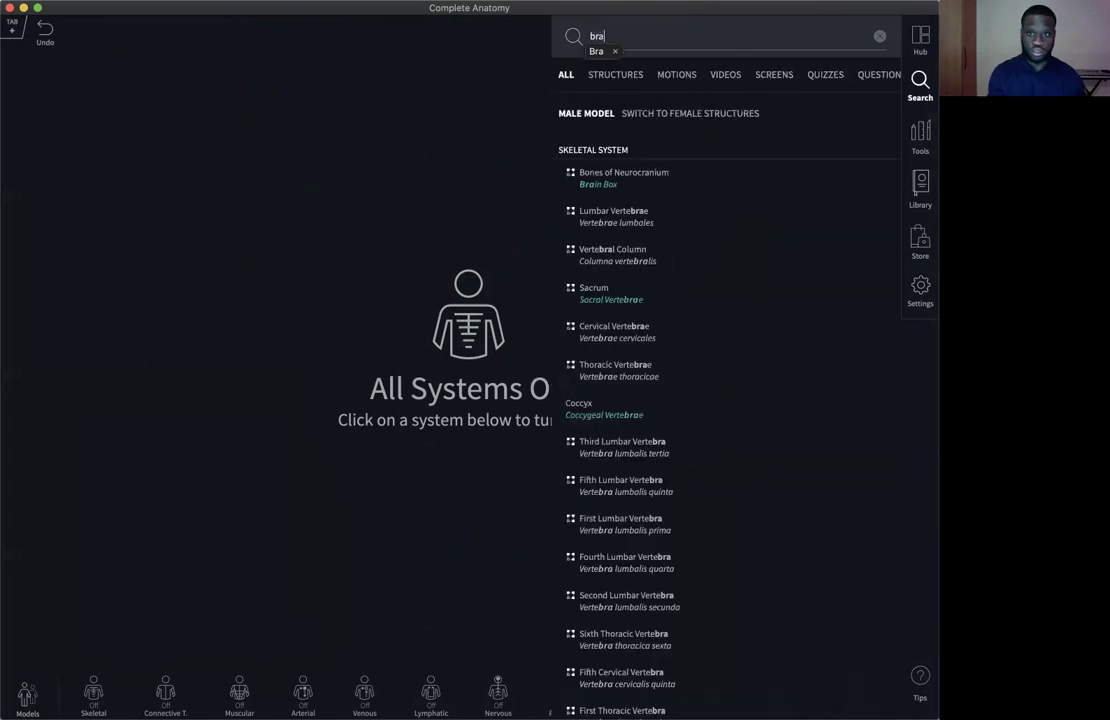
{"action": "type", "text": "ain"}
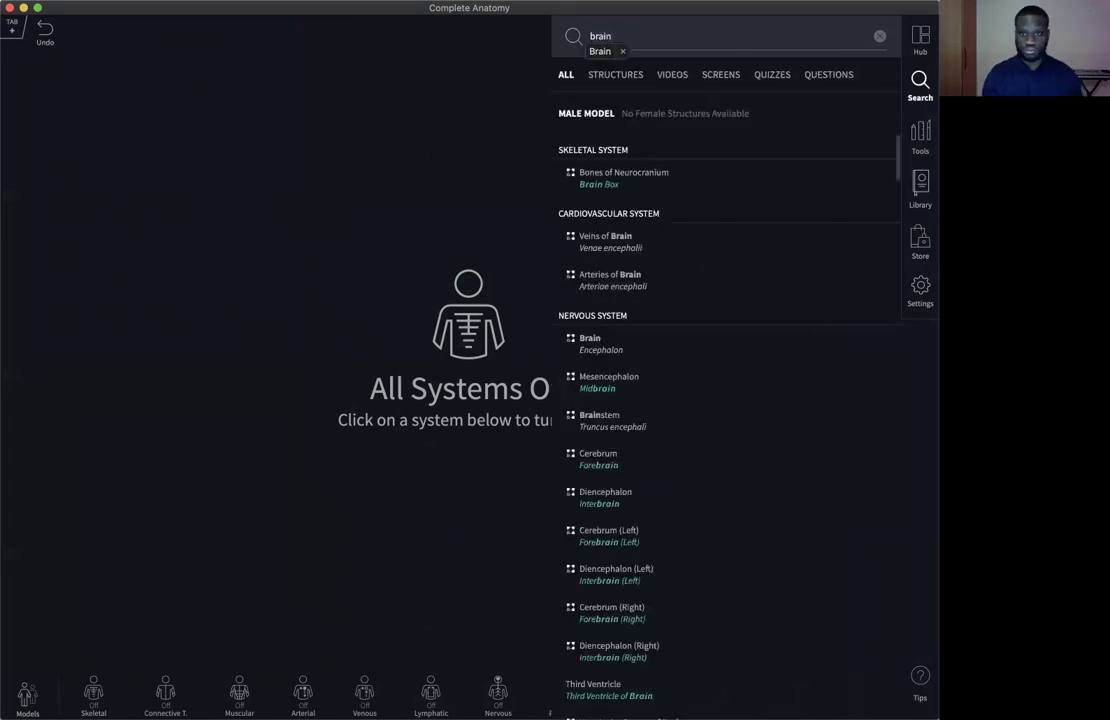
{"action": "left_click", "coordinate": [604, 341]}
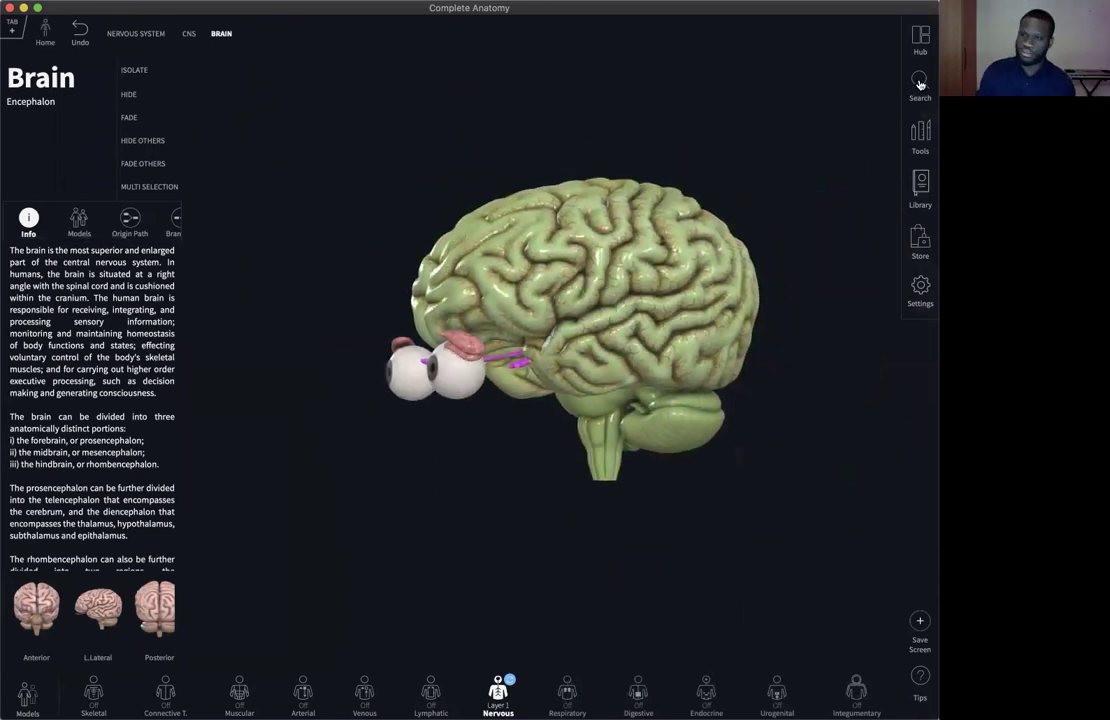
- Search for "Spinal cord", add the Spinal Cord structure to the displayed brain, and clear the selection
{"action": "left_click", "coordinate": [920, 83]}
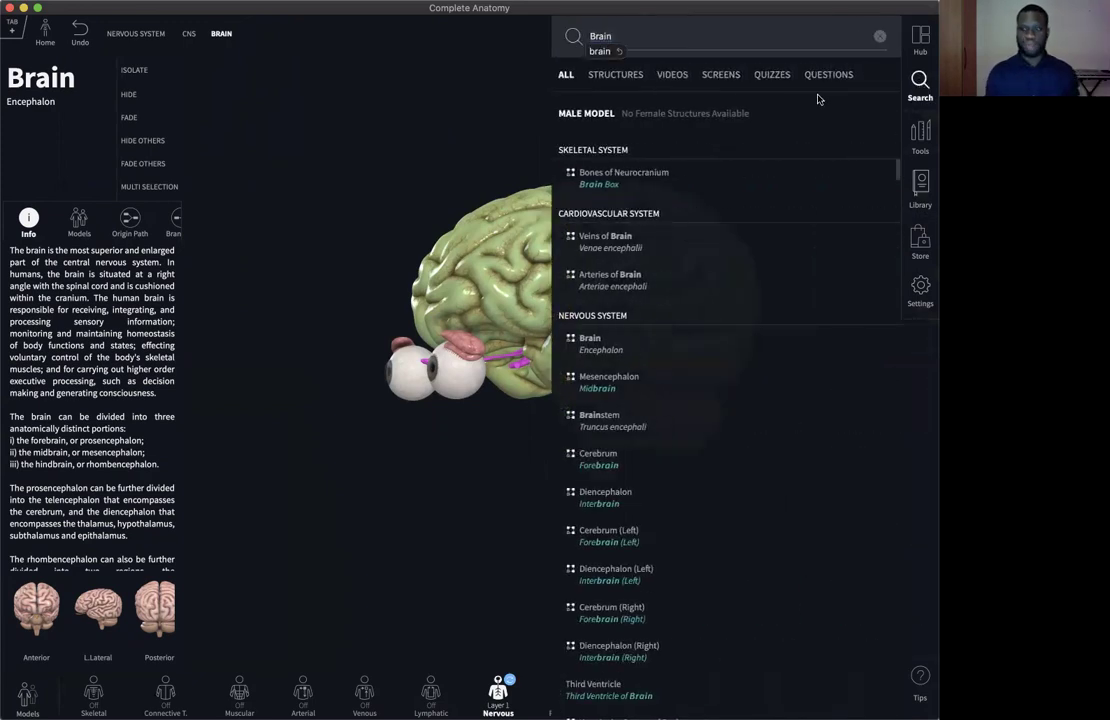
{"action": "key", "text": "BackSpace"}
{"action": "key", "text": "BackSpace"}
{"action": "key", "text": "BackSpace"}
{"action": "key", "text": "BackSpace"}
{"action": "key", "text": "BackSpace"}
{"action": "type", "text": "spinal cord"}
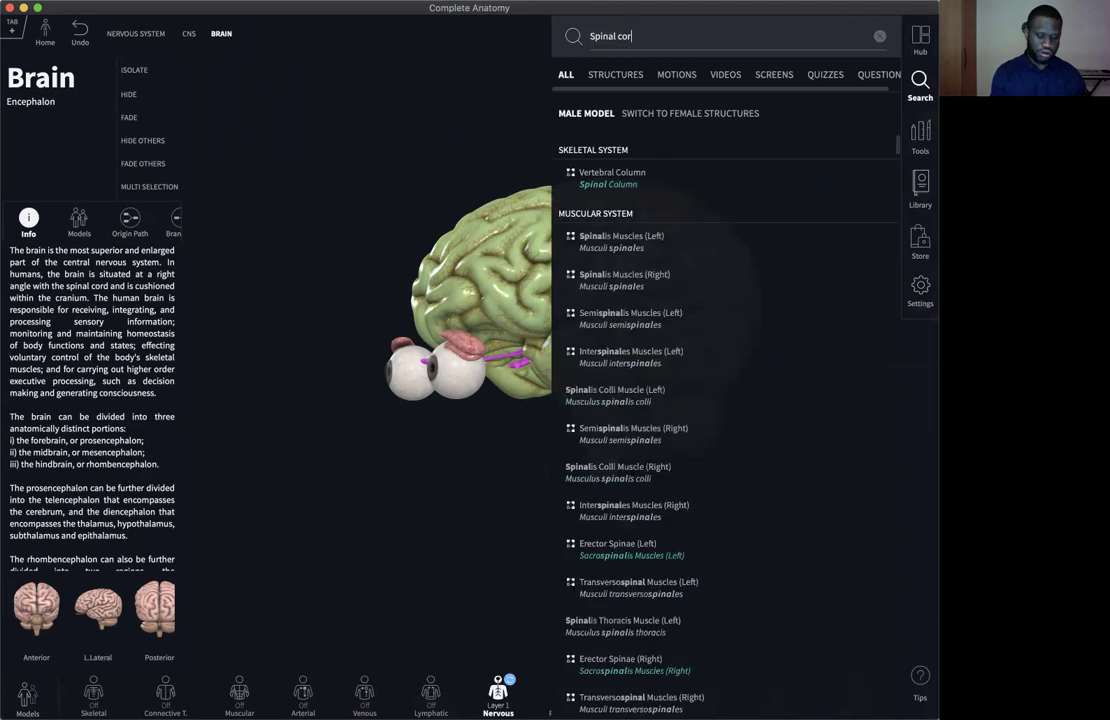
{"action": "left_click", "coordinate": [620, 180]}
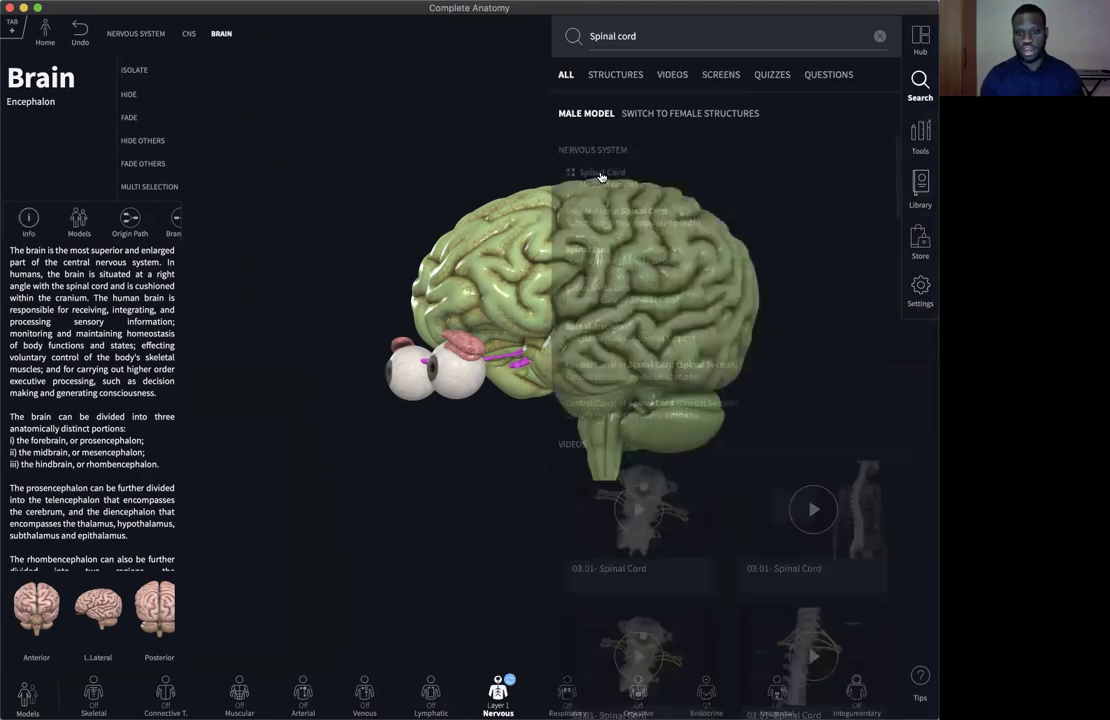
{"action": "left_click", "coordinate": [453, 183]}
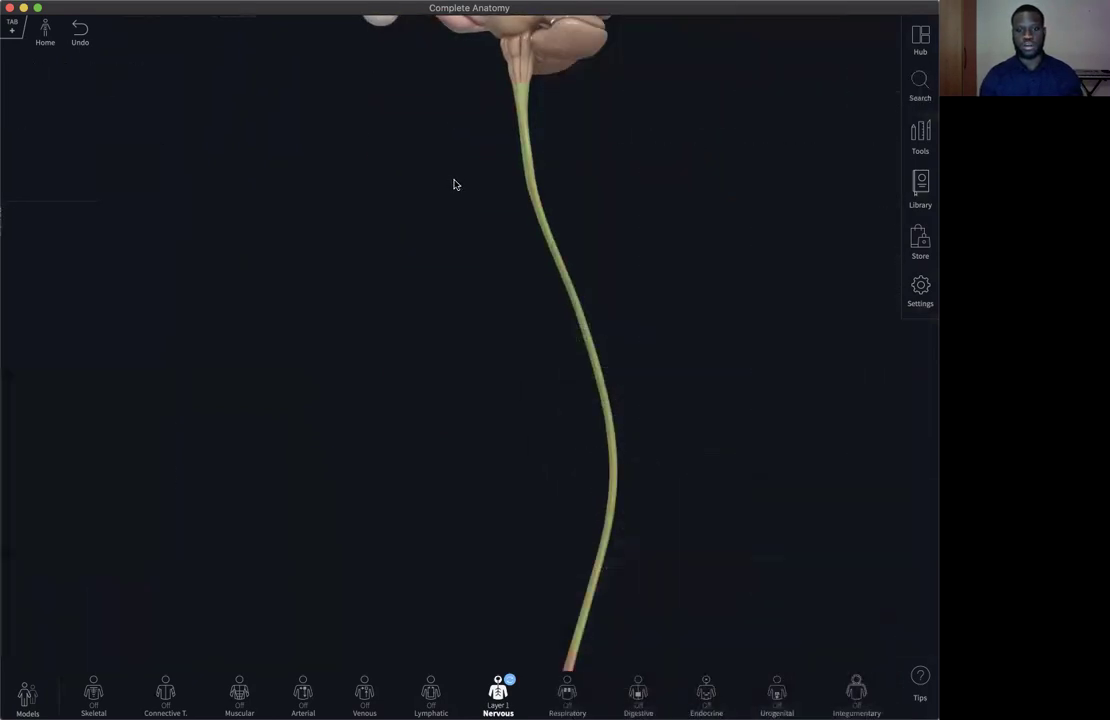
{"action": "left_click_drag", "start_coordinate": [453, 197], "coordinate": [459, 253]}
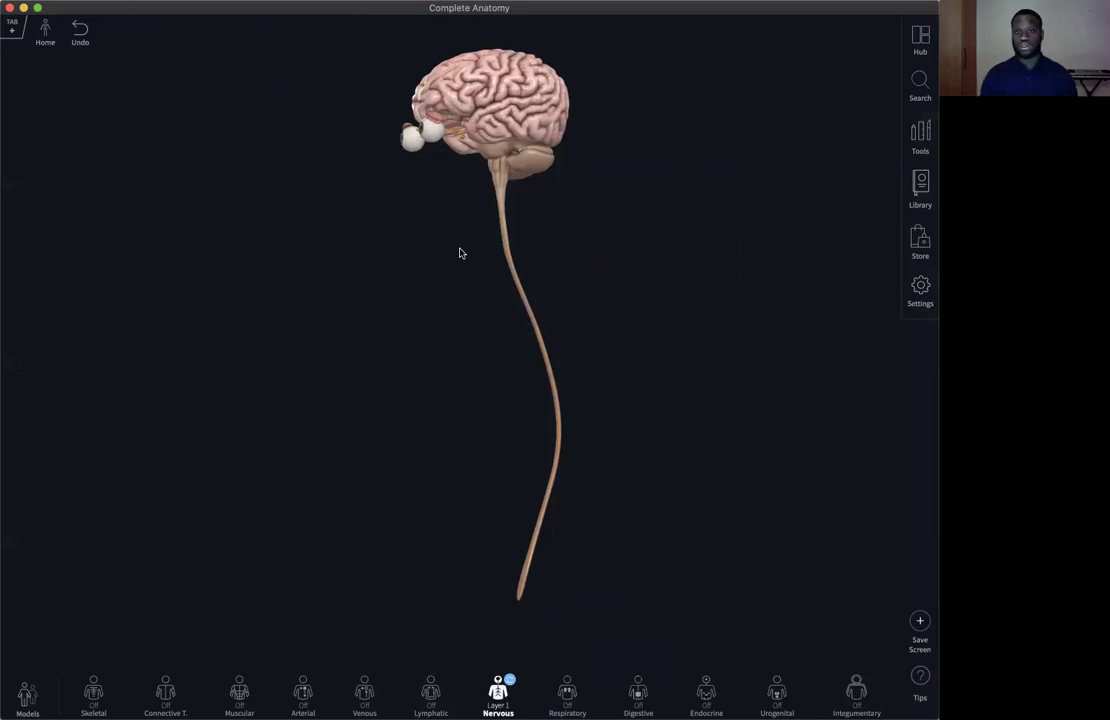
{"action": "left_click_drag", "start_coordinate": [509, 114], "coordinate": [498, 138]}
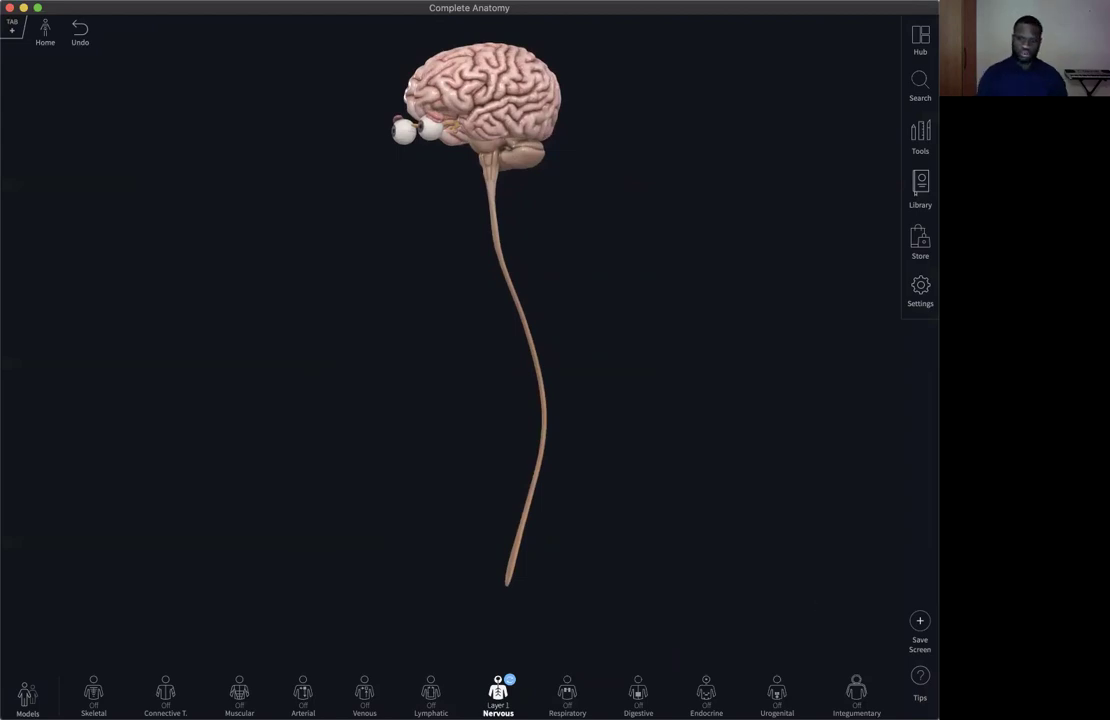
- Browse the Tips list of tutorial videos, from Getting Started down to the topics on tools
{"action": "left_click", "coordinate": [922, 684]}
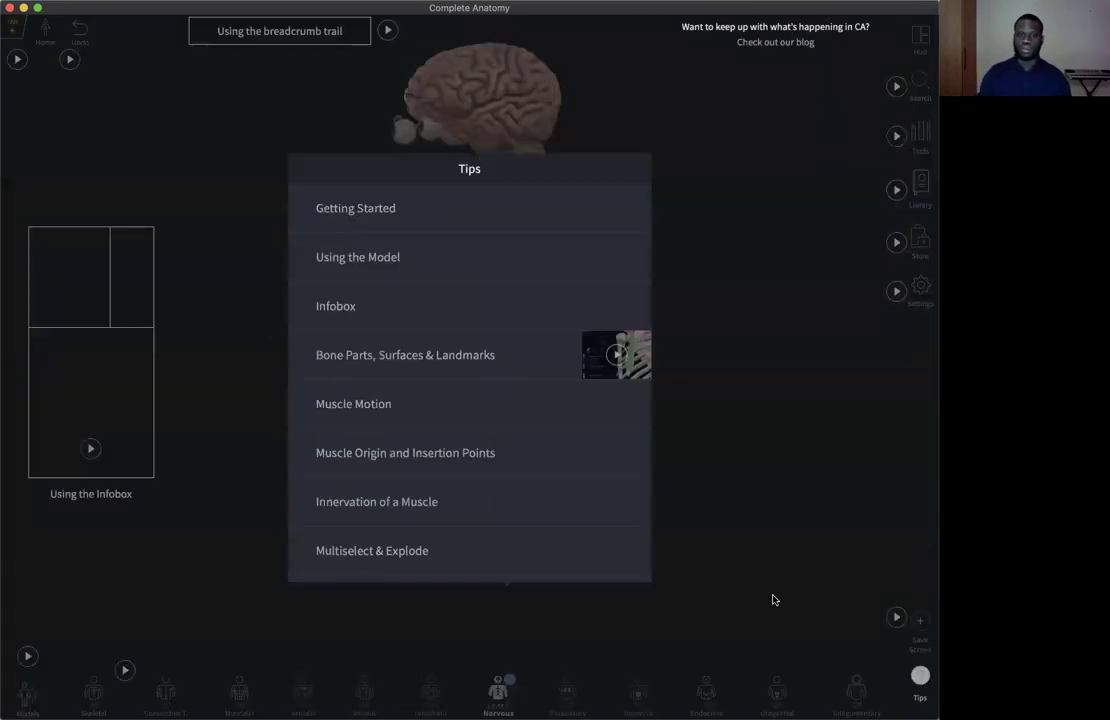
{"action": "scroll", "coordinate": [416, 317], "scroll_direction": "down", "scroll_amount": 5}
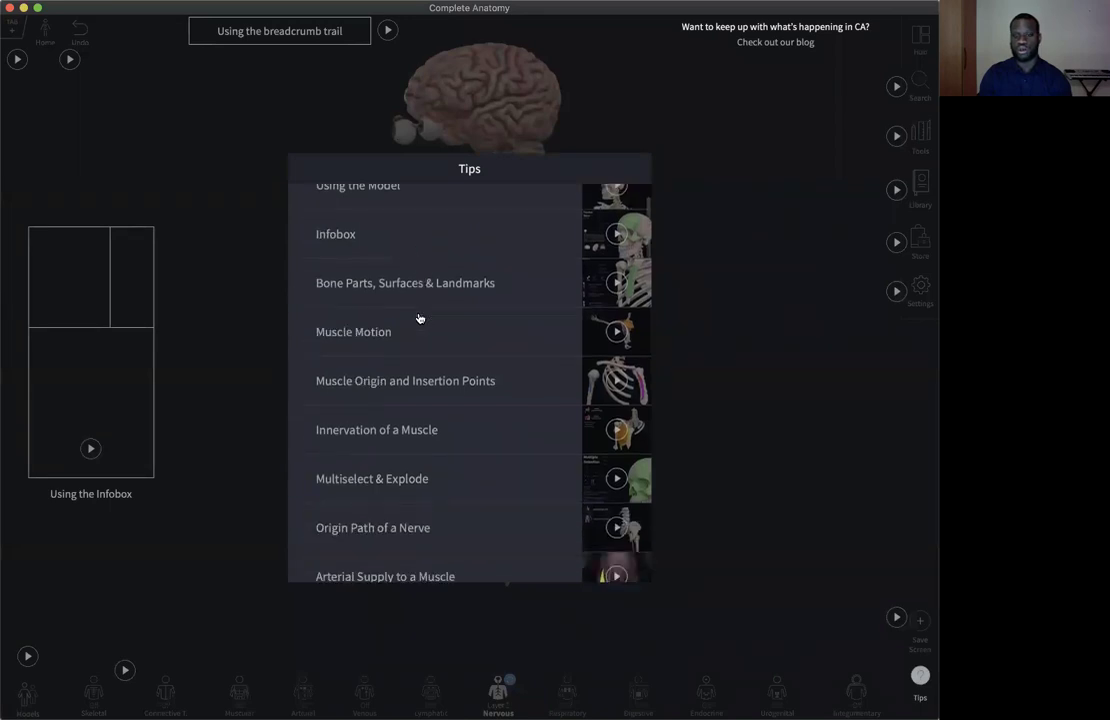
{"action": "scroll", "coordinate": [419, 318], "scroll_direction": "down", "scroll_amount": 6}
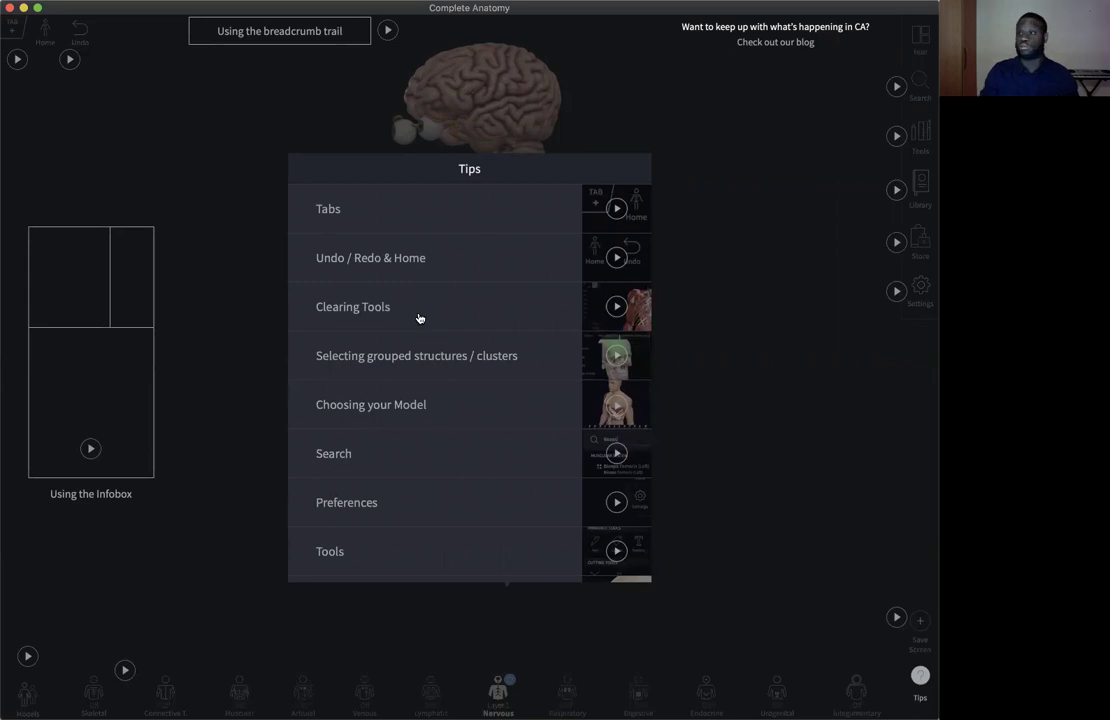
{"action": "scroll", "coordinate": [419, 318], "scroll_direction": "down", "scroll_amount": 4}
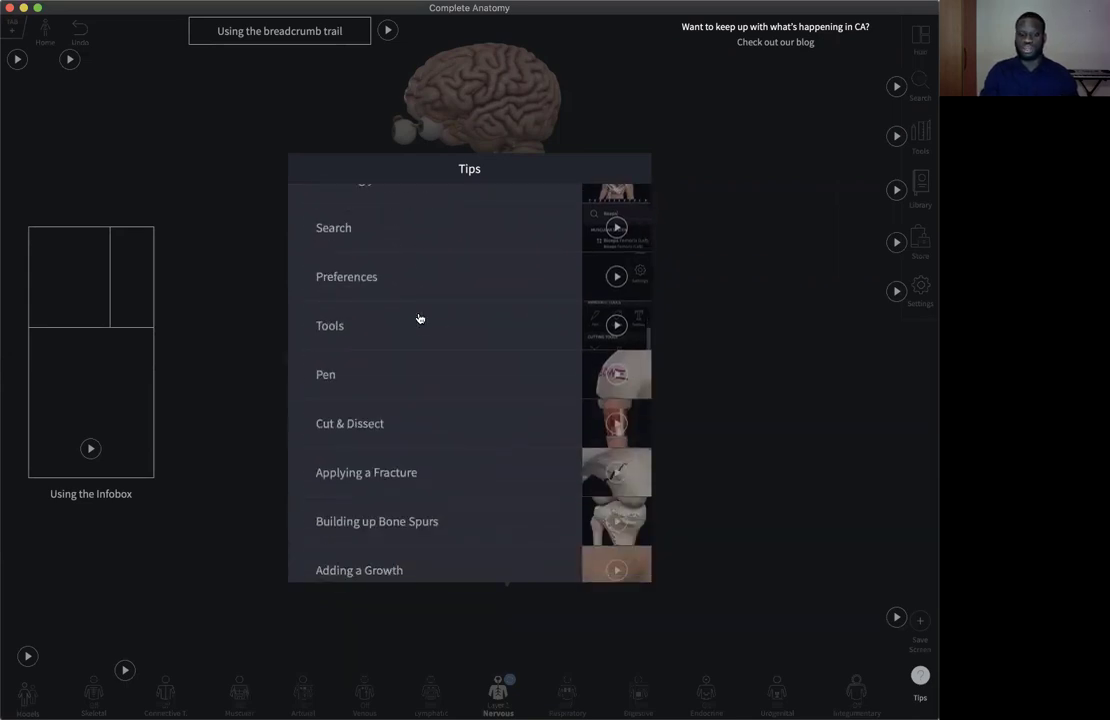